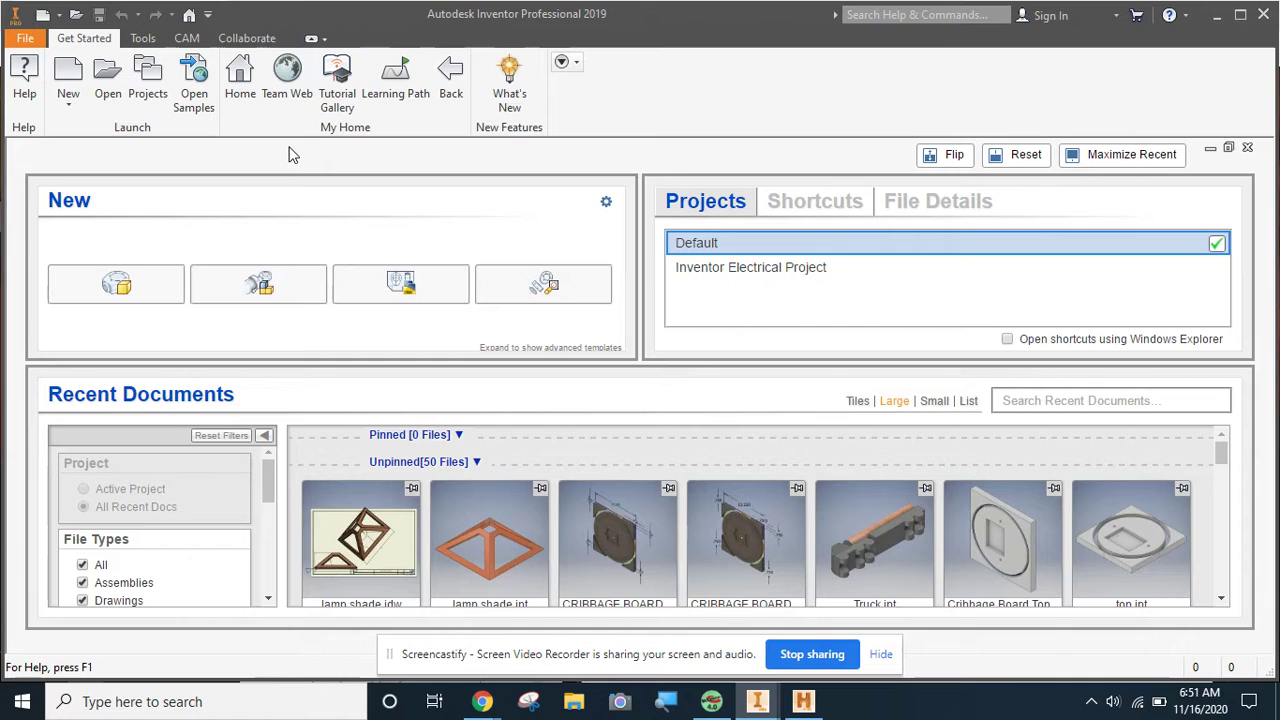
Open the recent CRIBBAGE BOARD BASE part and examine the peg holes around its circular face
double_click(607, 555)
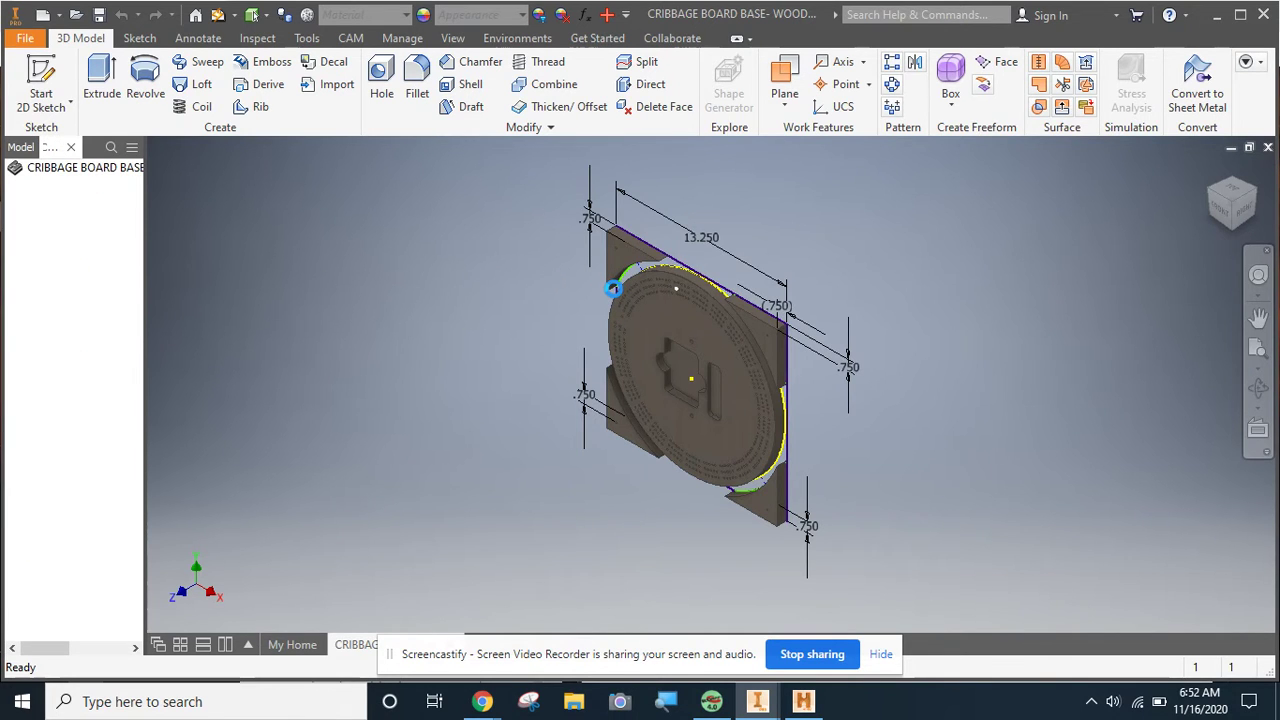
scroll(614, 289, "up", 5)
scroll(740, 312, "up", 4)
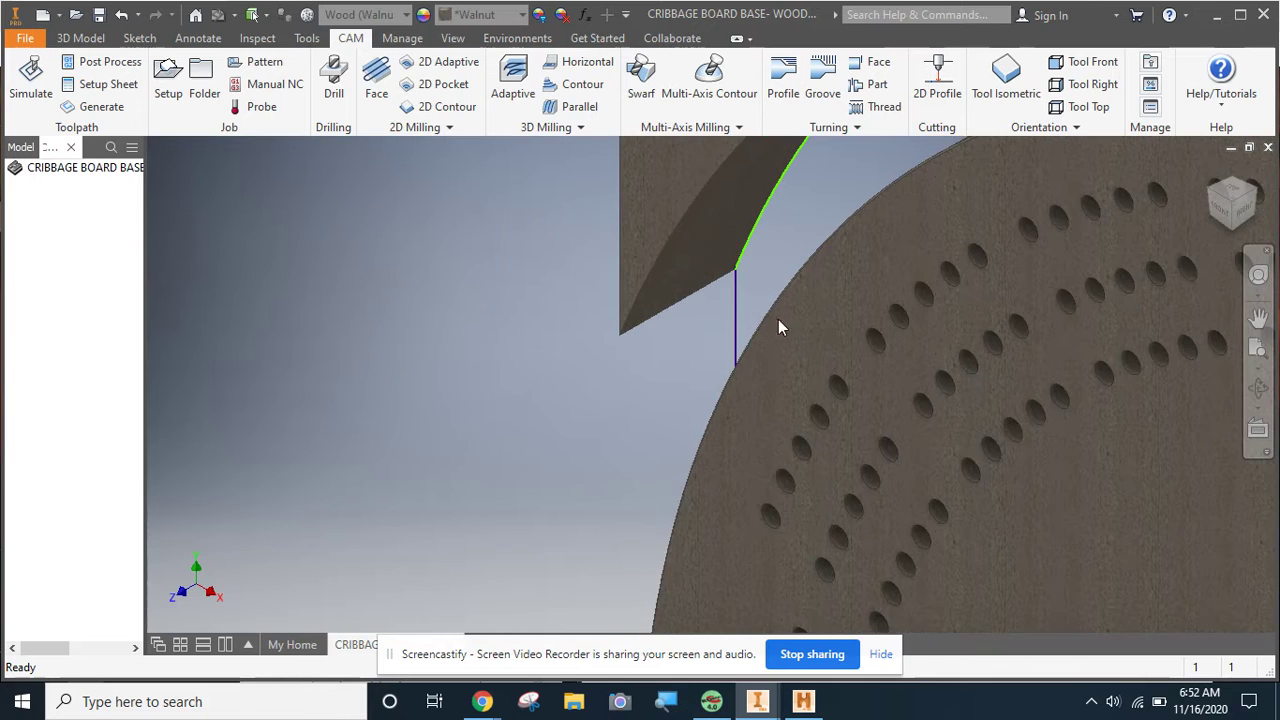
scroll(940, 310, "down", 3)
middle_click_drag(988, 274, 670, 259)
scroll(670, 255, "up", 5)
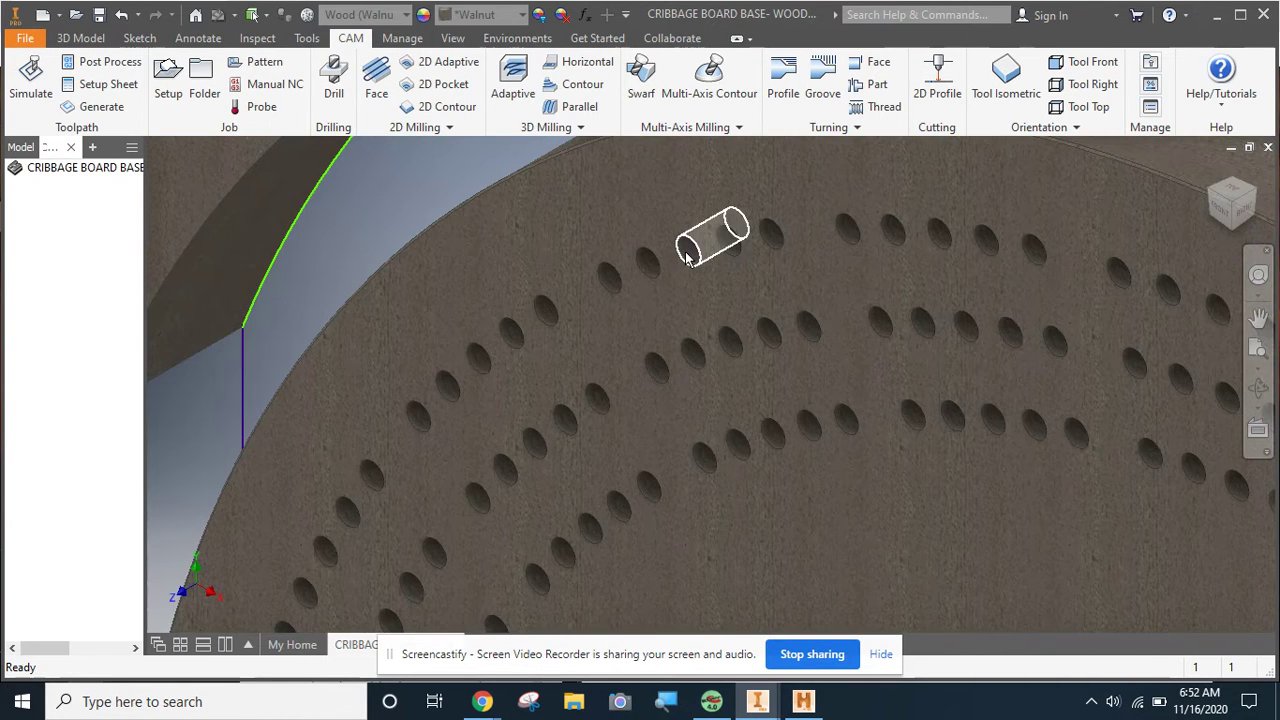
mouse_move(716, 287)
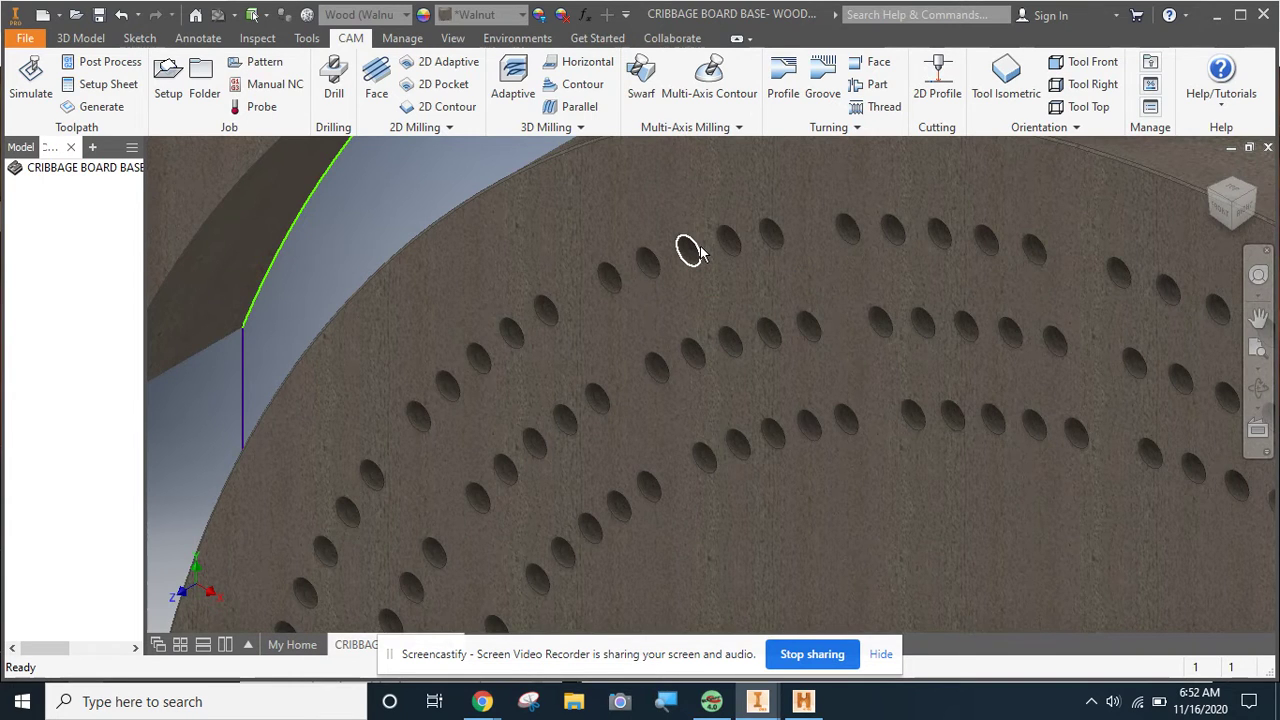
mouse_move(700, 253)
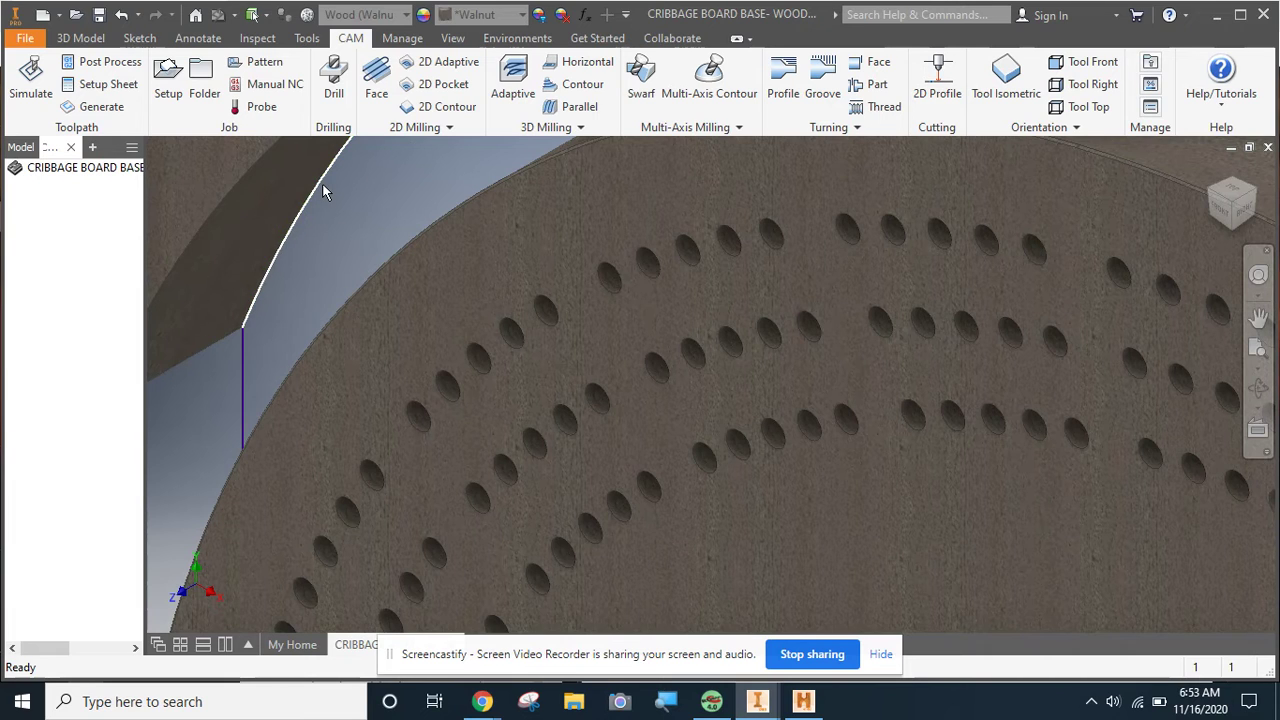
left_click(323, 191)
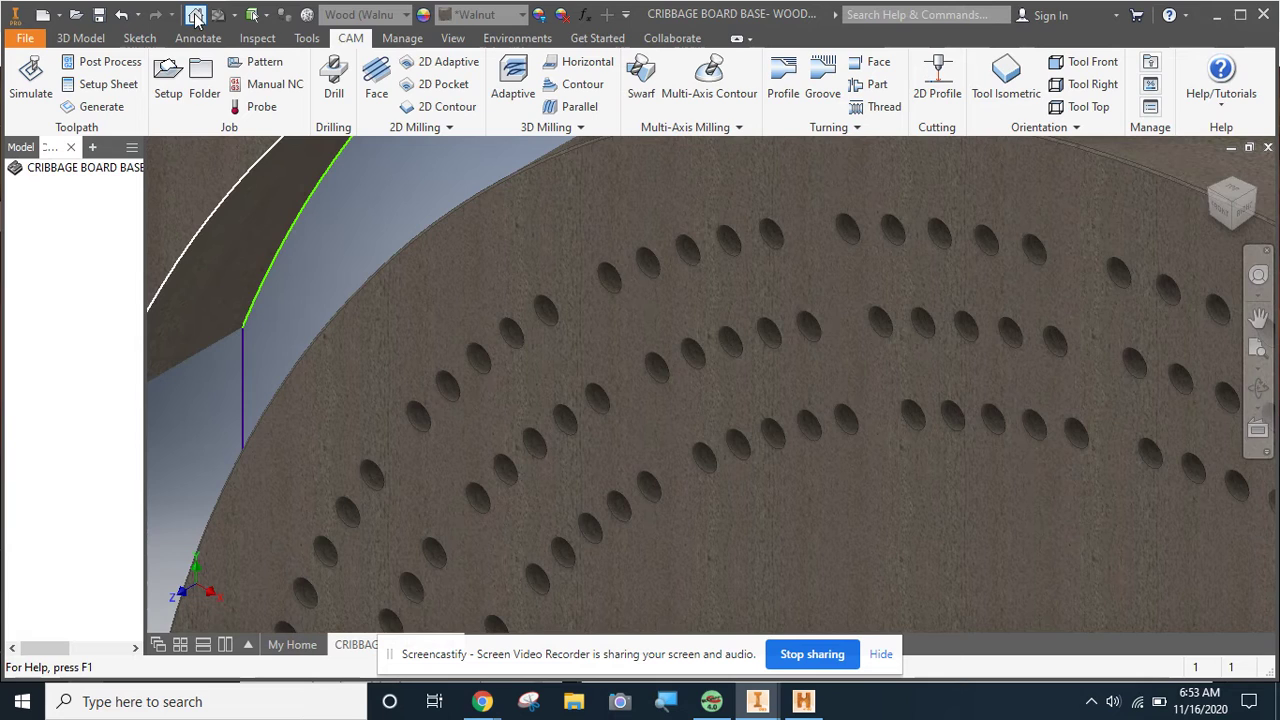
Create a new part and start a 2D sketch on the XZ plane
left_click(195, 15)
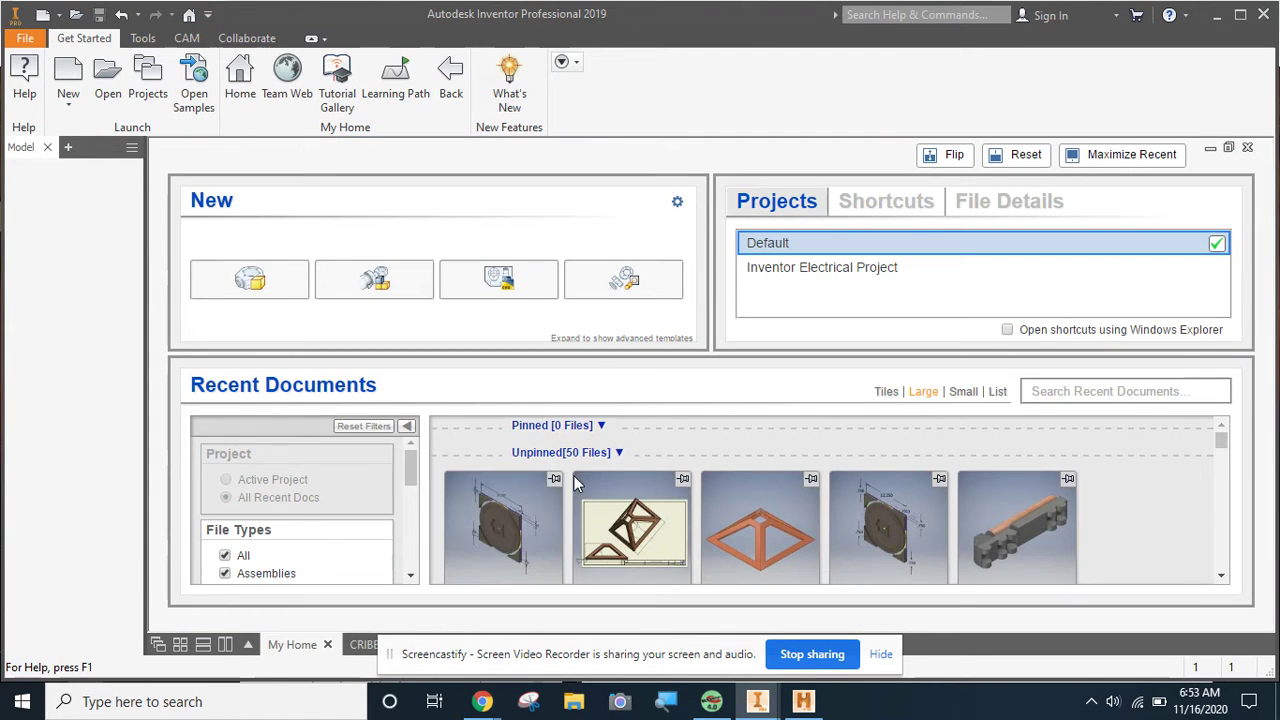
left_click(255, 282)
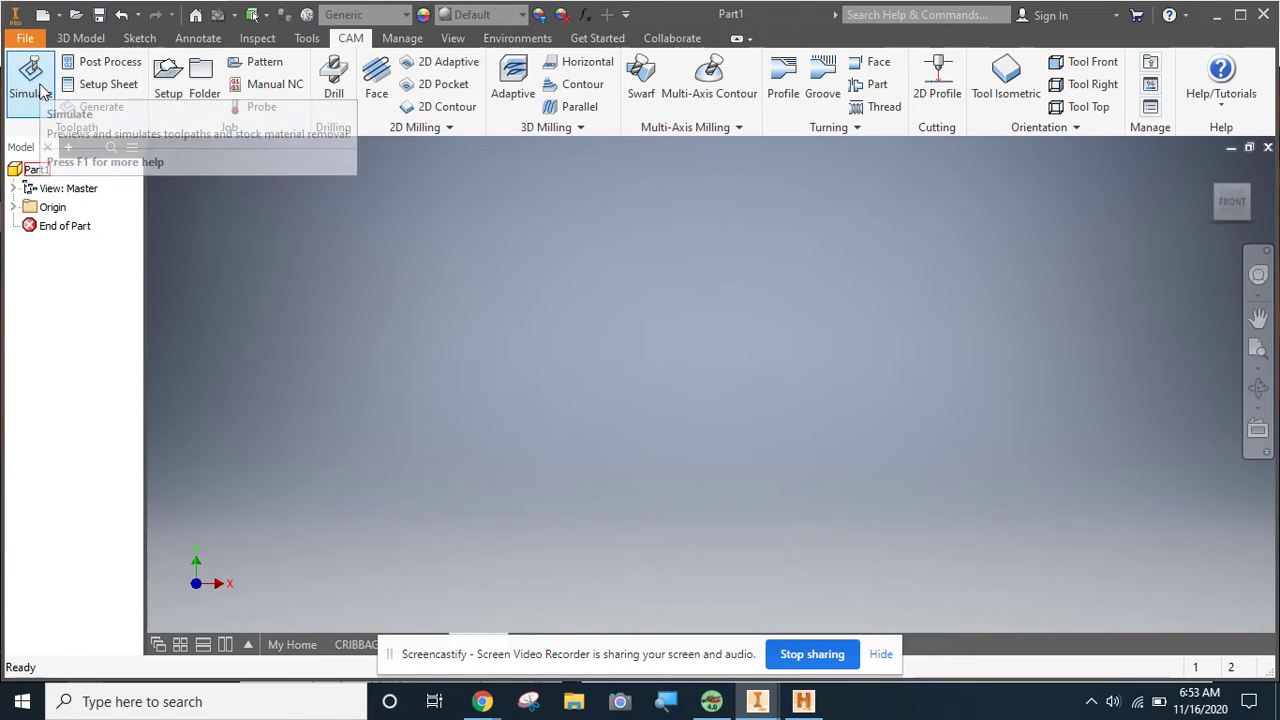
left_click(81, 39)
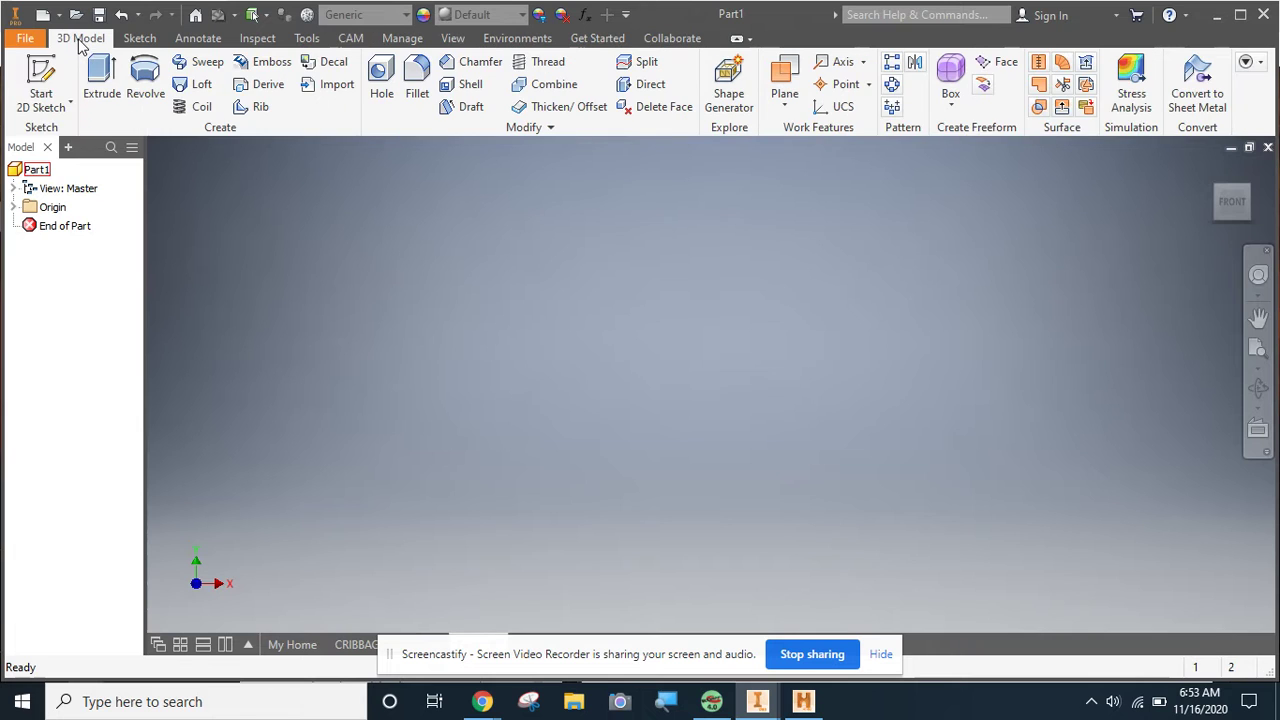
left_click(40, 72)
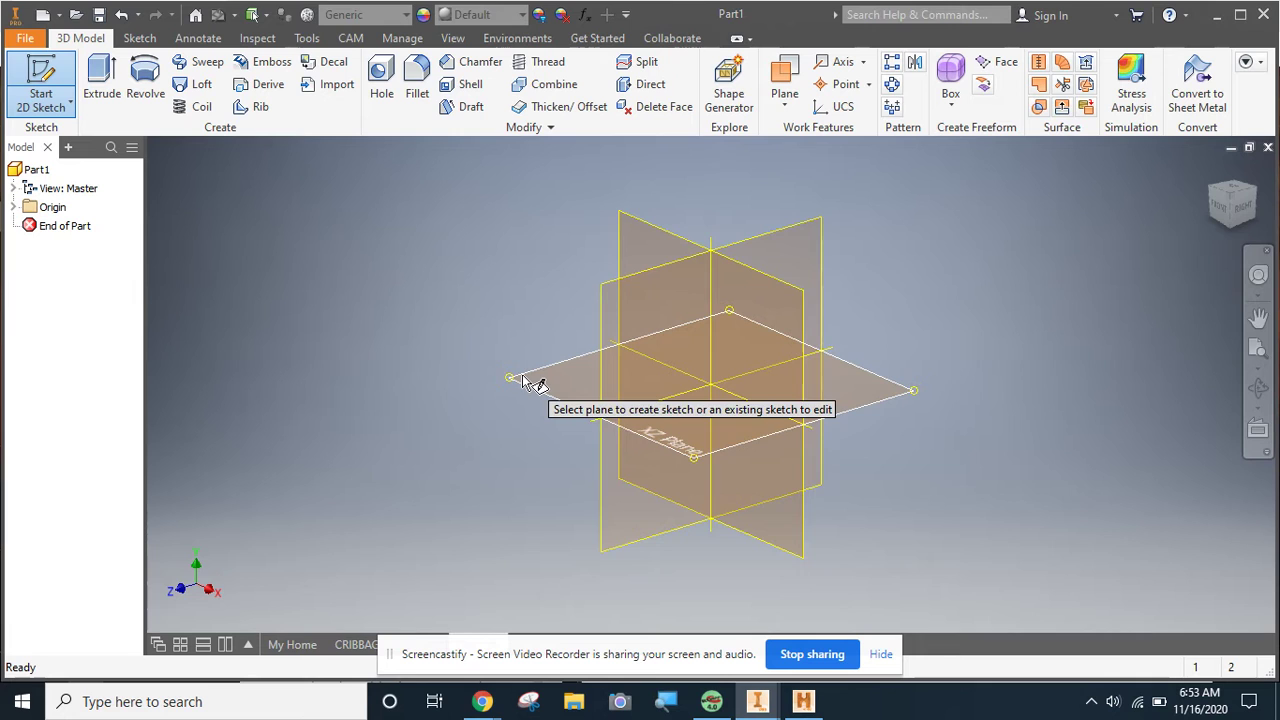
left_click(522, 375)
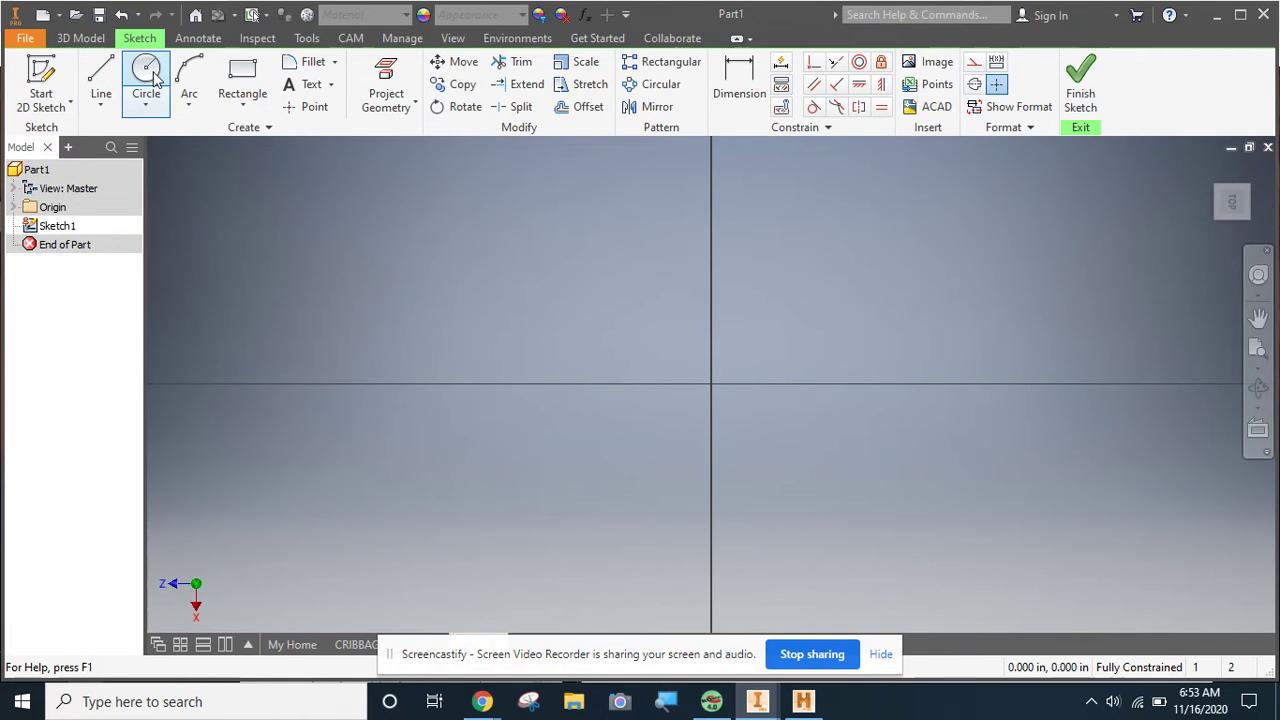
Sketch a 0.125 in diameter circle centred on the origin and finish the sketch
left_click(152, 78)
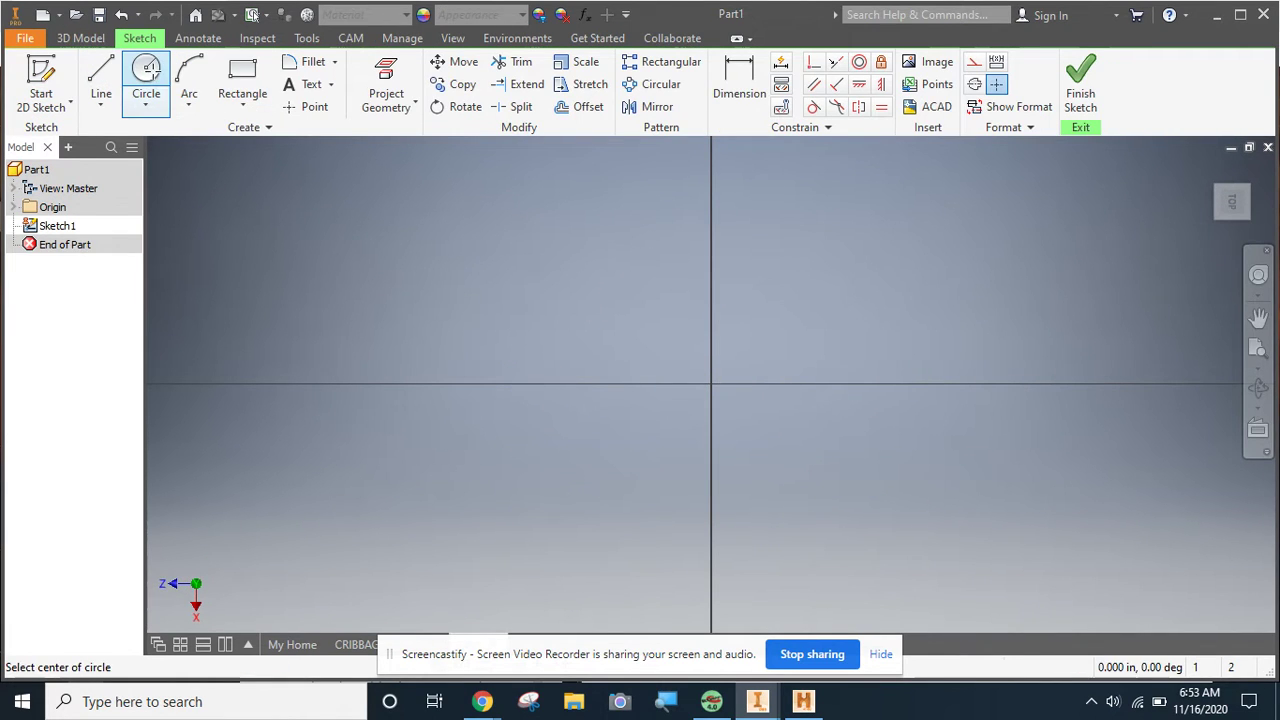
left_click(712, 383)
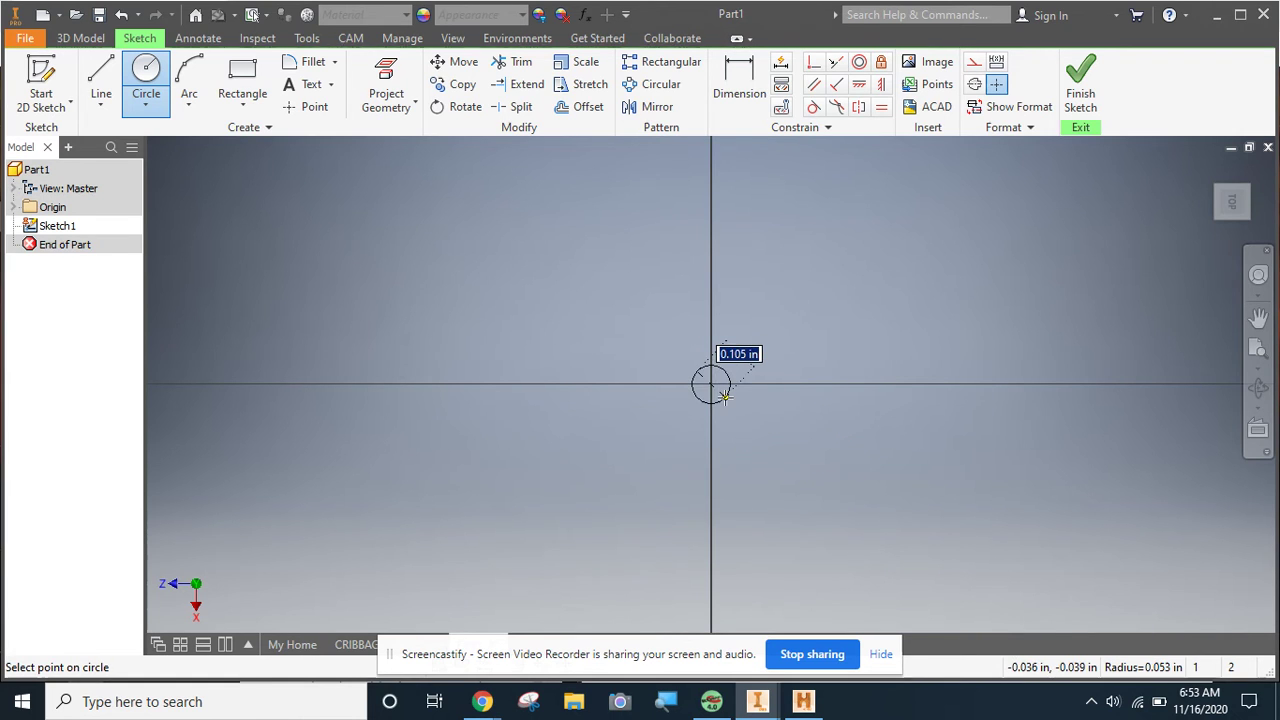
type(".")
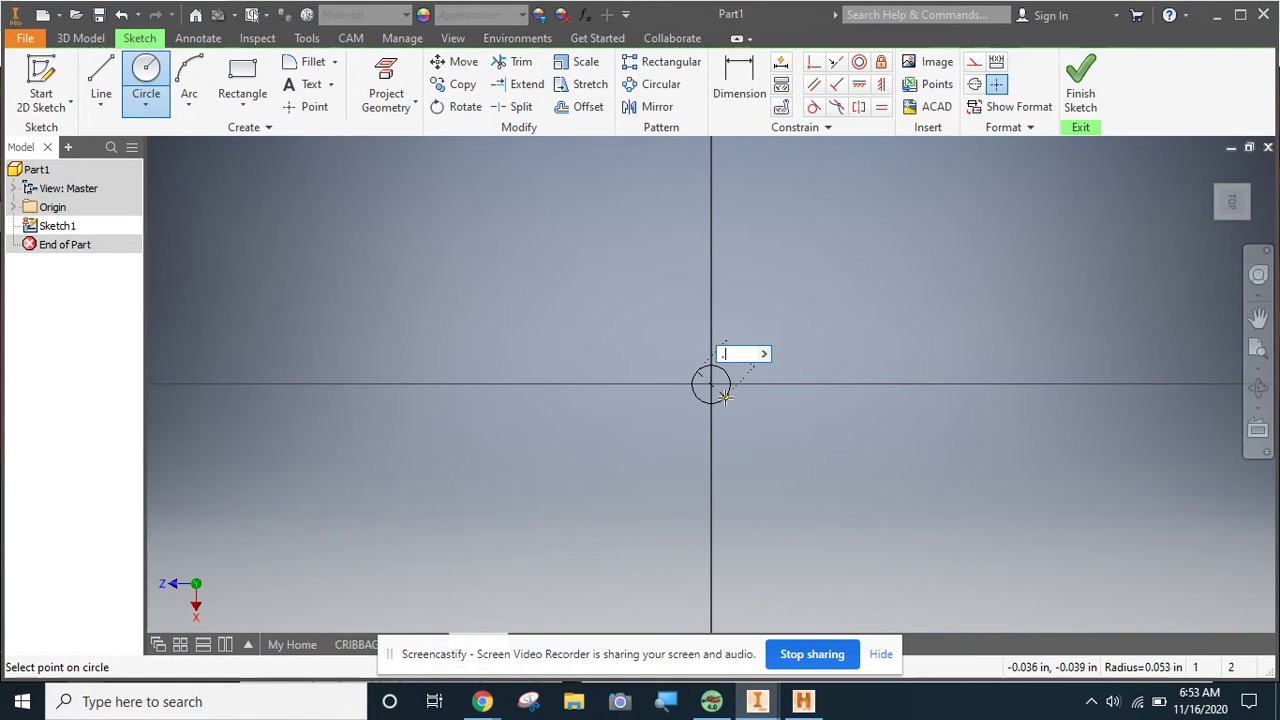
type("125")
key("Return")
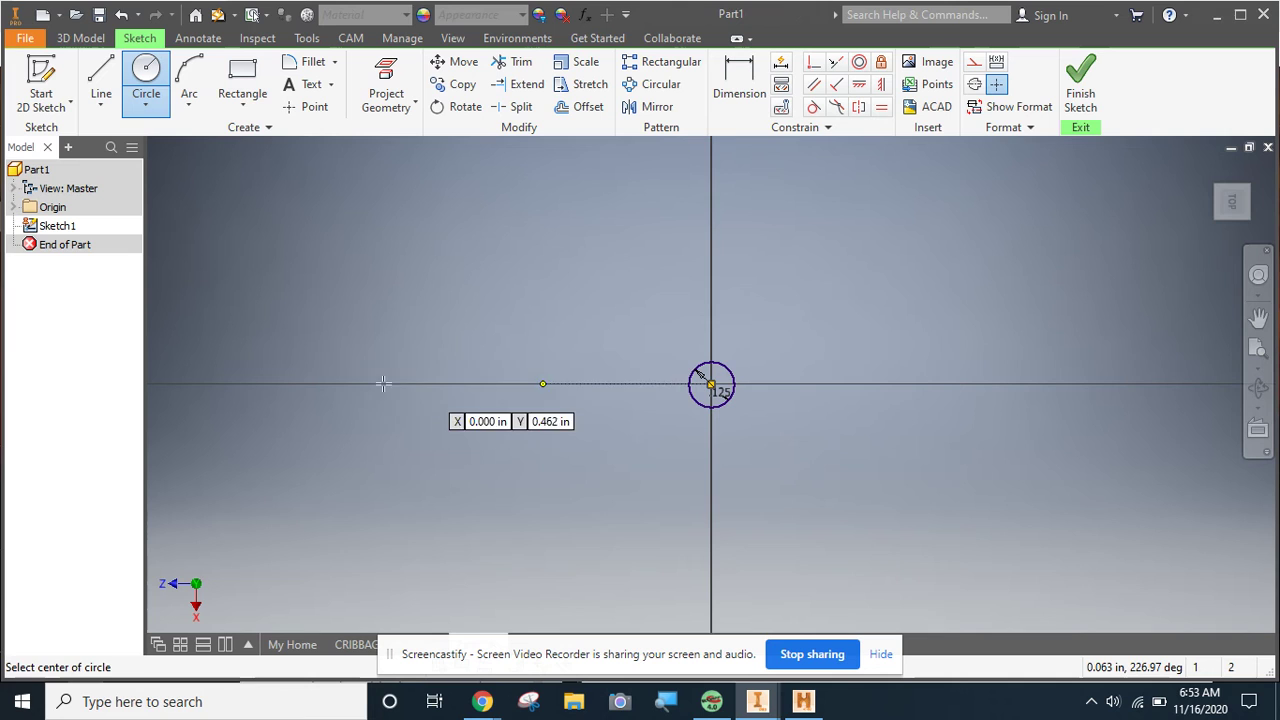
left_click(1080, 82)
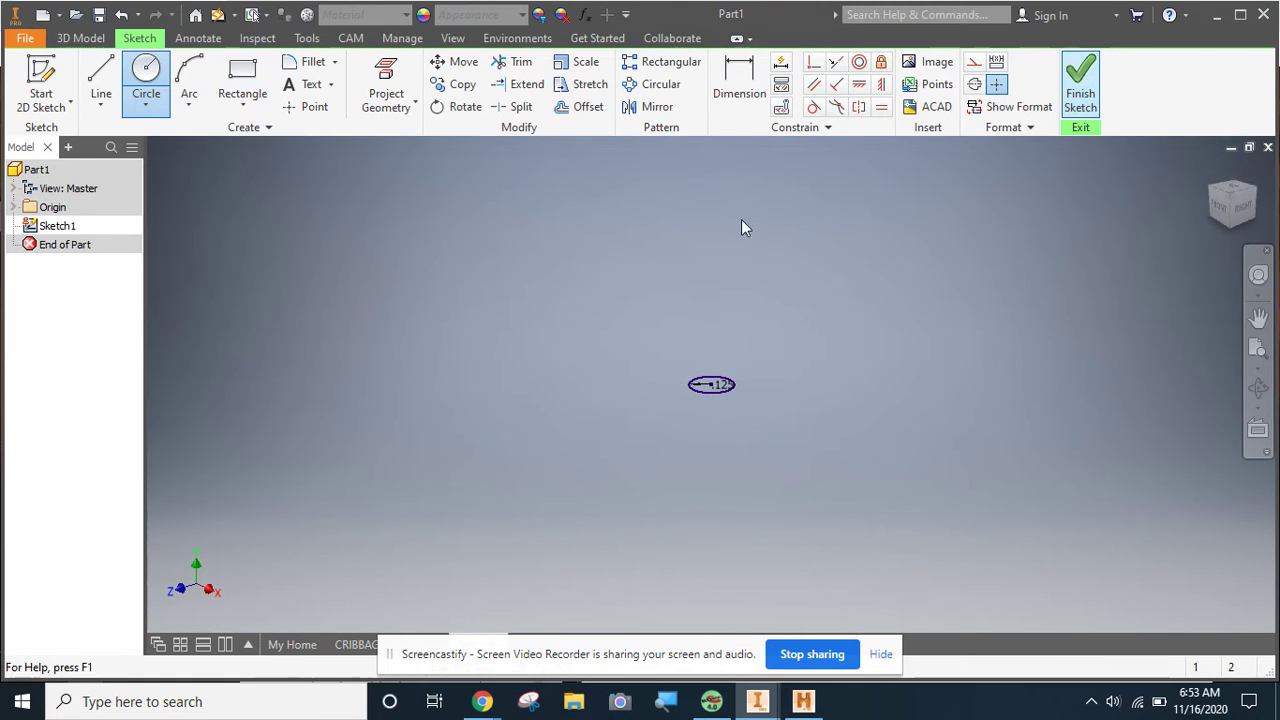
Extrude the circle upward 1.5 in to form the peg's cylindrical shaft
left_click(106, 78)
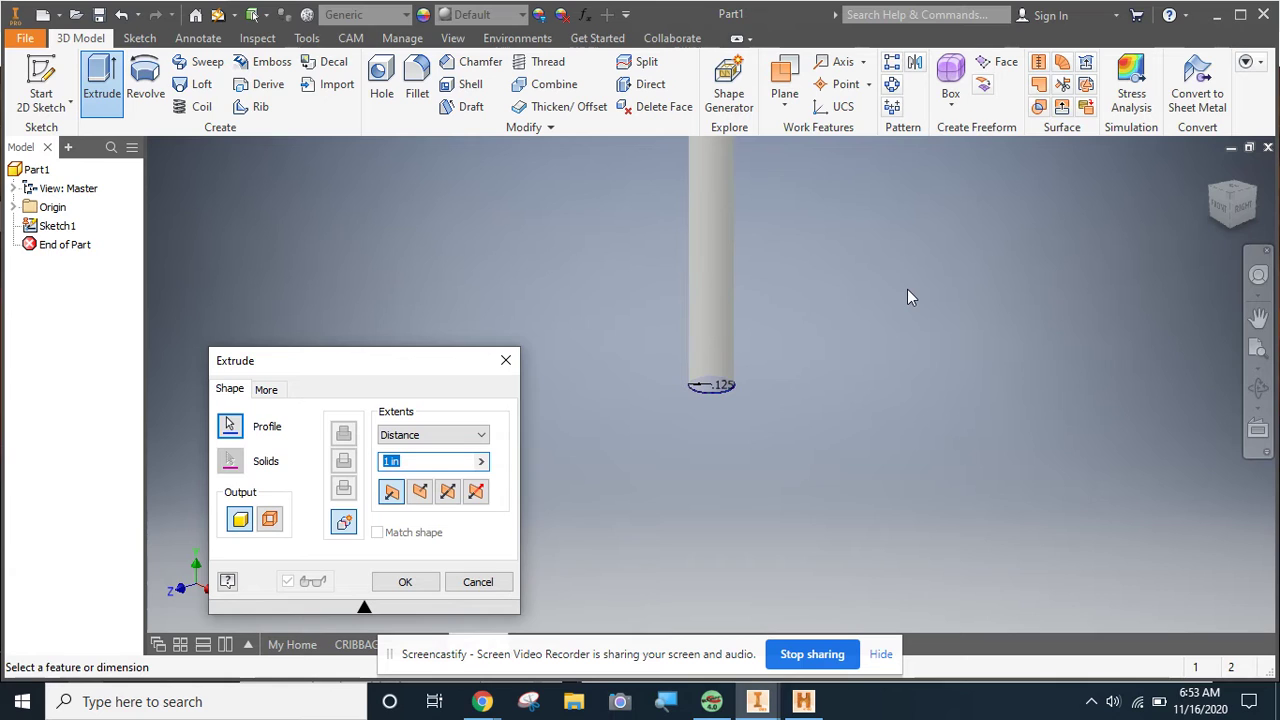
scroll(907, 288, "down", 5)
middle_click_drag(907, 287, 733, 441)
scroll(733, 441, "down", 1)
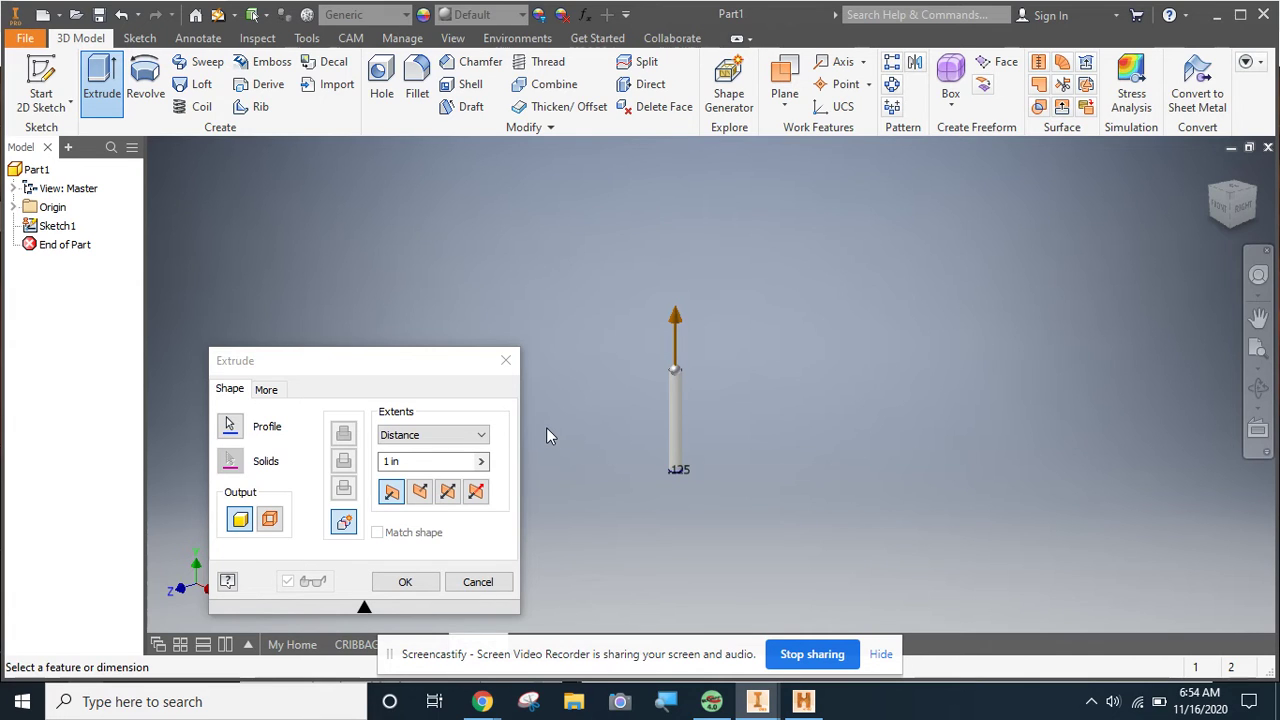
left_click(383, 461)
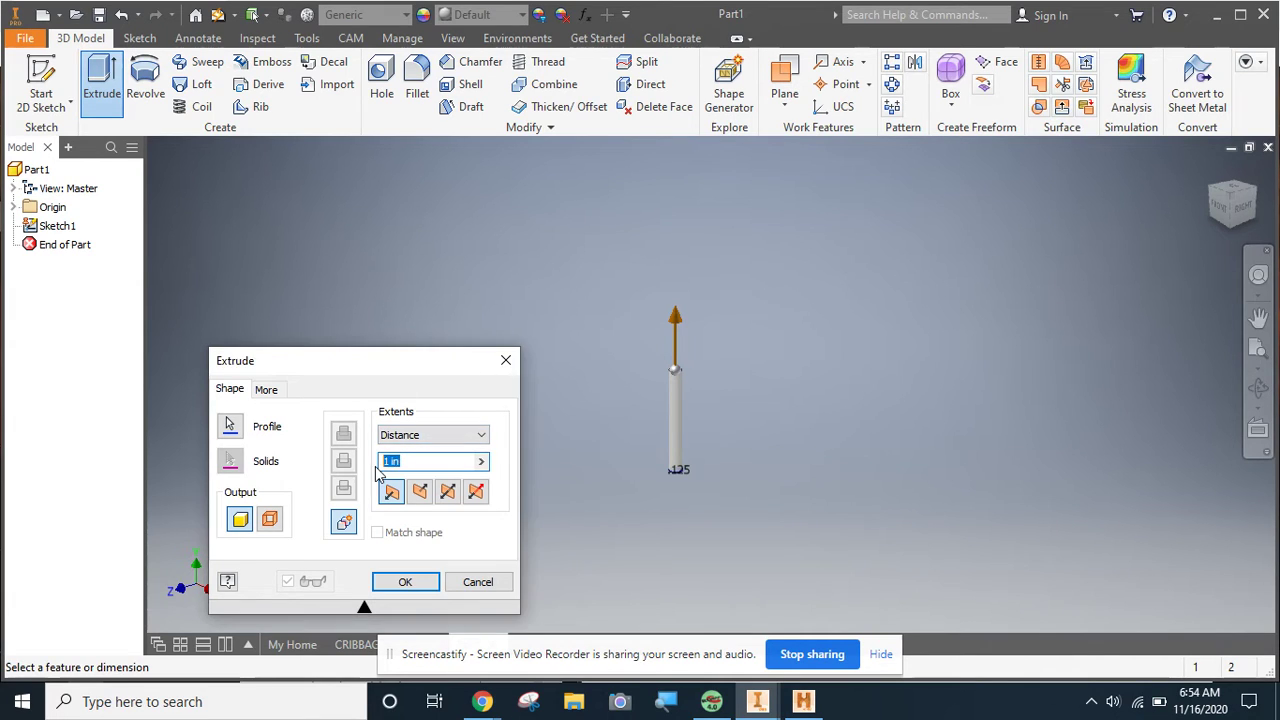
type("1.5")
key("Return")
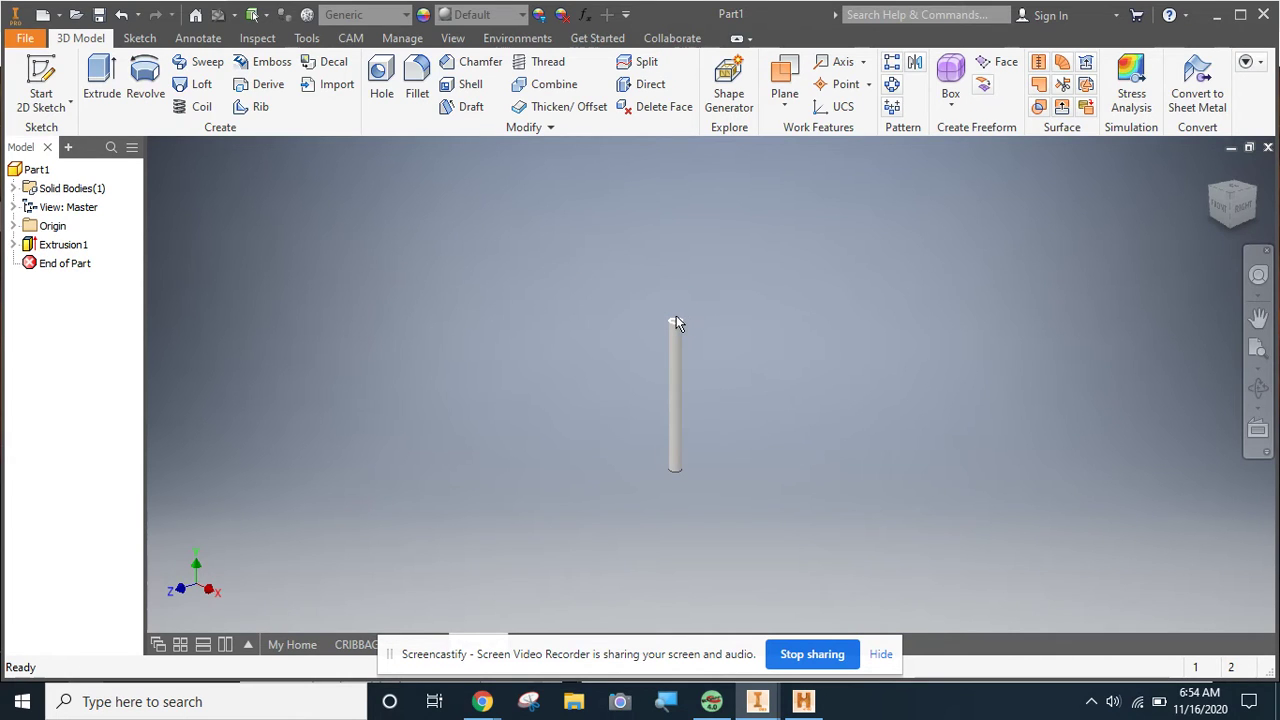
Start a new sketch on the top end face of the cylinder
mouse_move(676, 322)
scroll(675, 315, "down", 5)
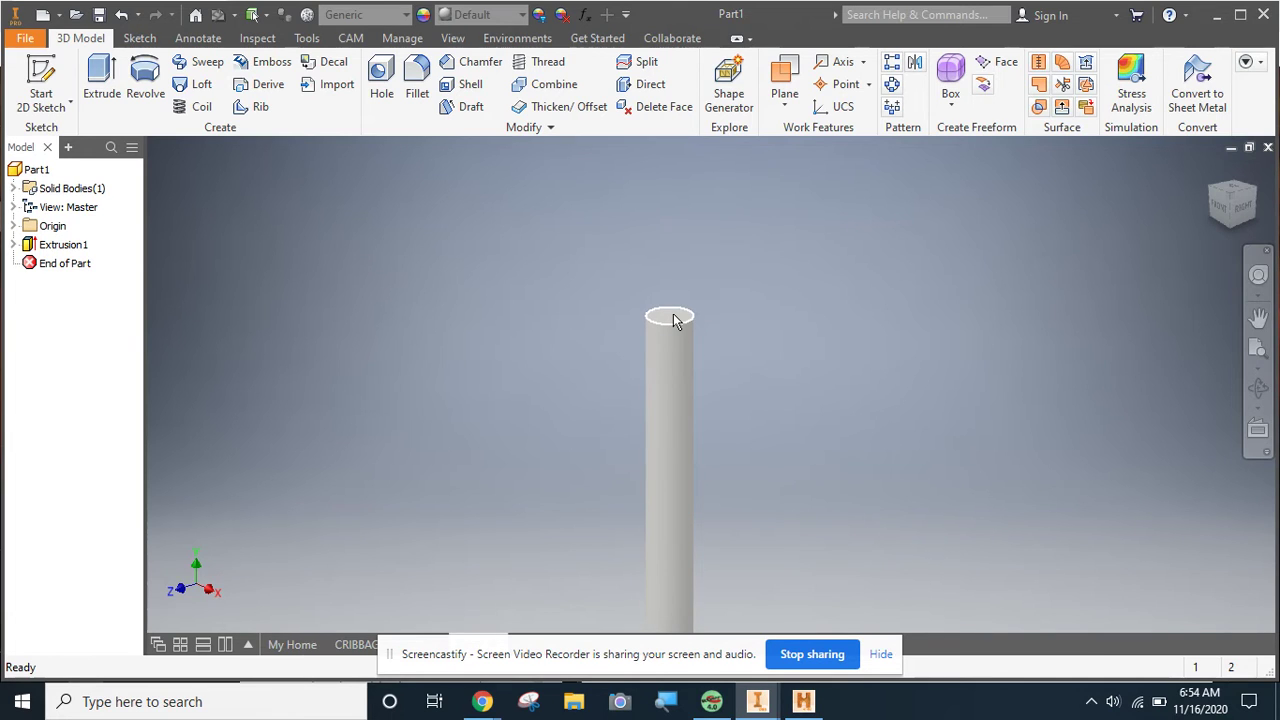
right_click(667, 317)
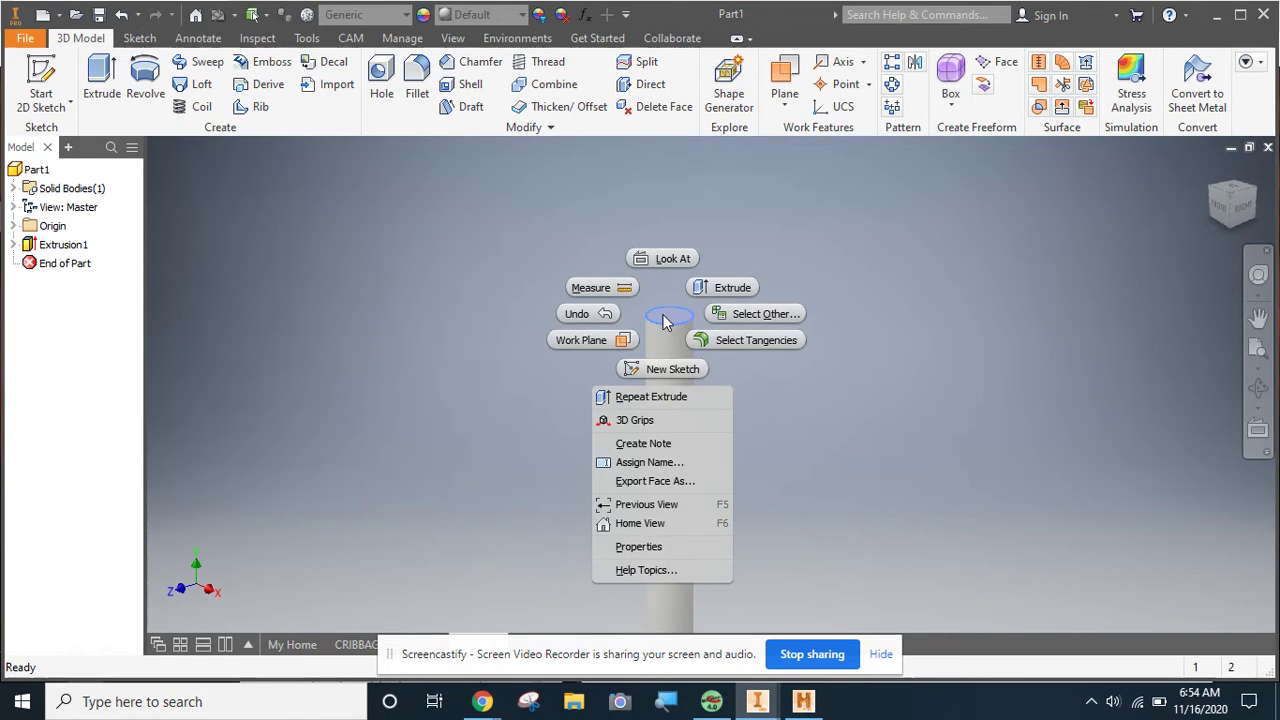
left_click(679, 370)
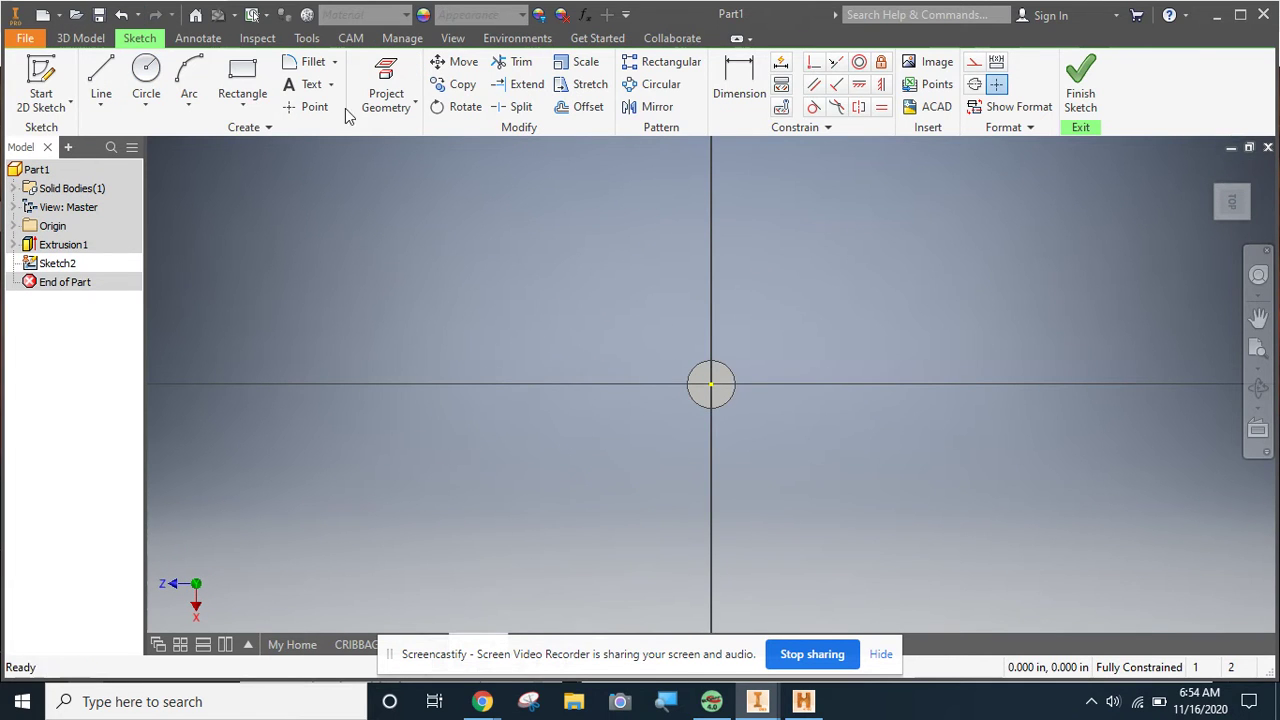
Try to sketch a 0.2 by 0.2 in two-point center rectangle centred on the cylinder's top face, and finish the sketch
left_click(246, 112)
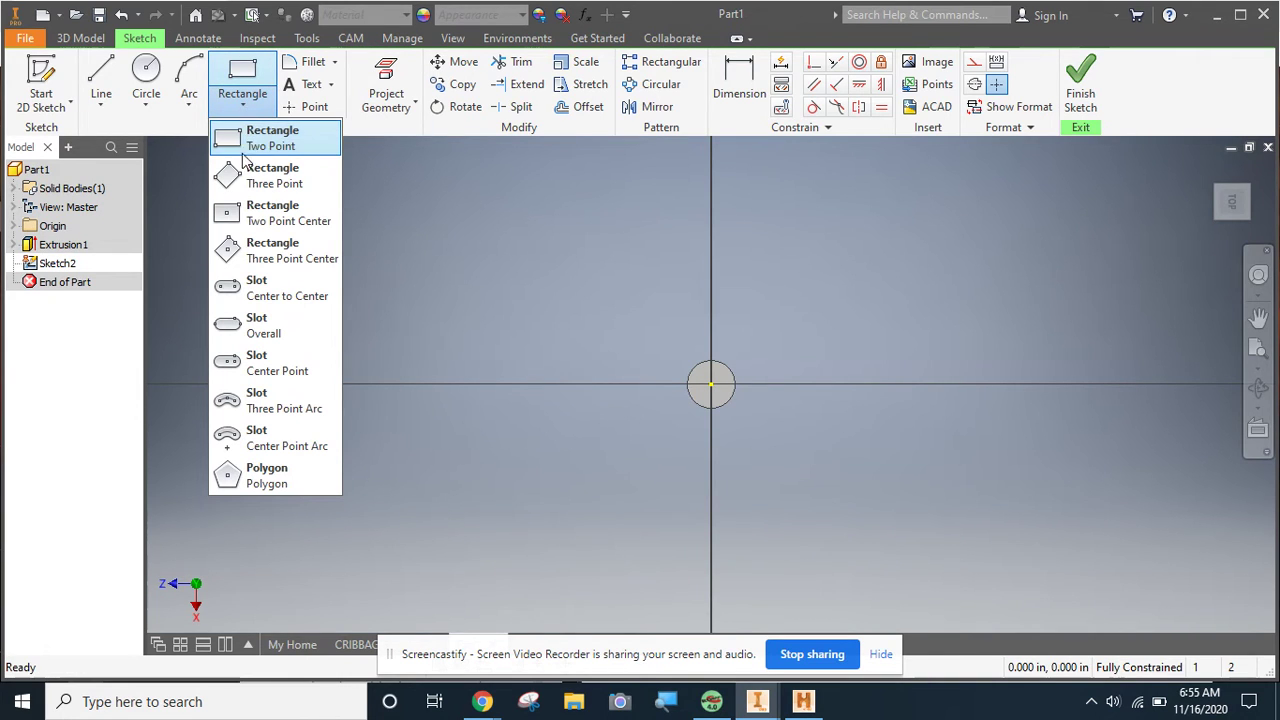
left_click(241, 222)
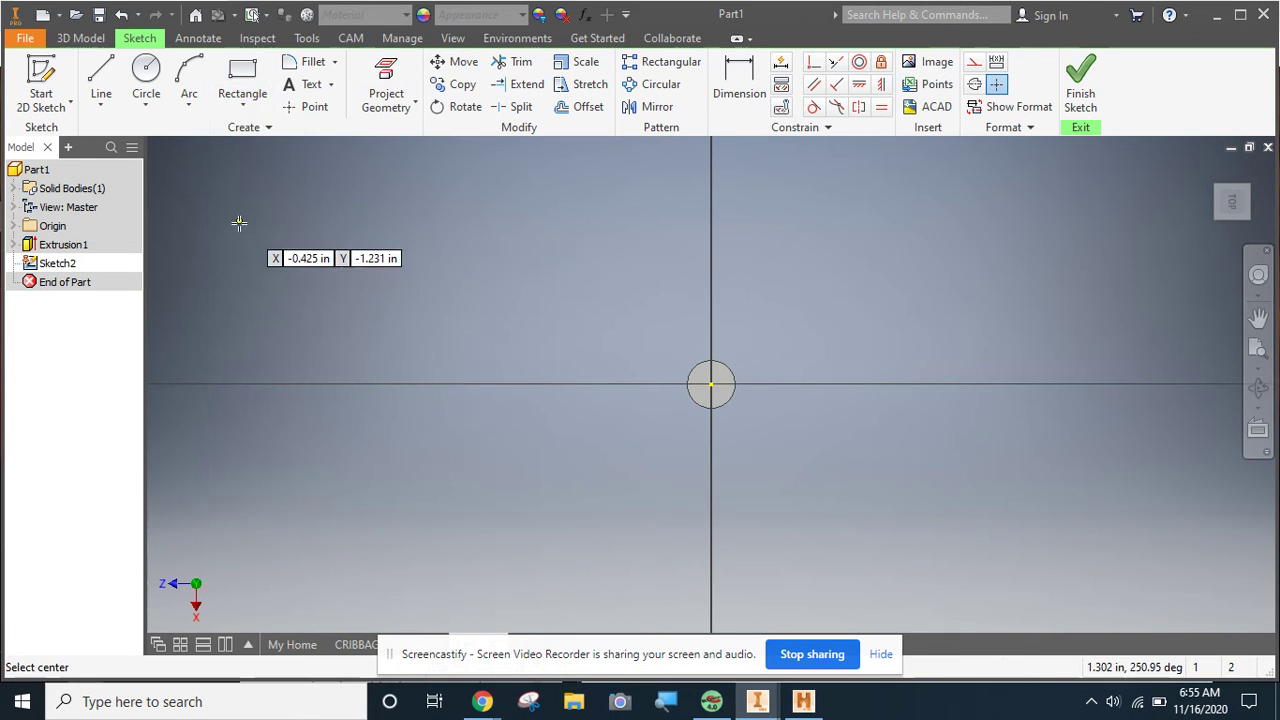
left_click(712, 383)
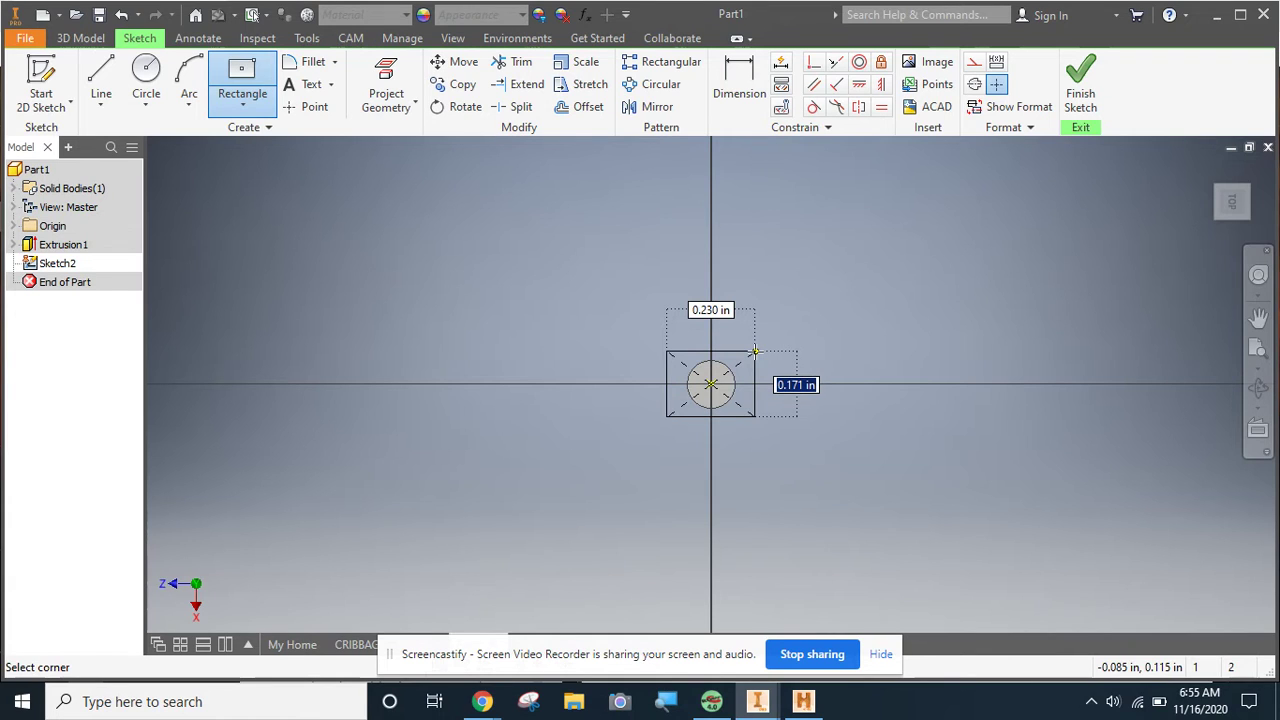
type(".2")
key("Tab")
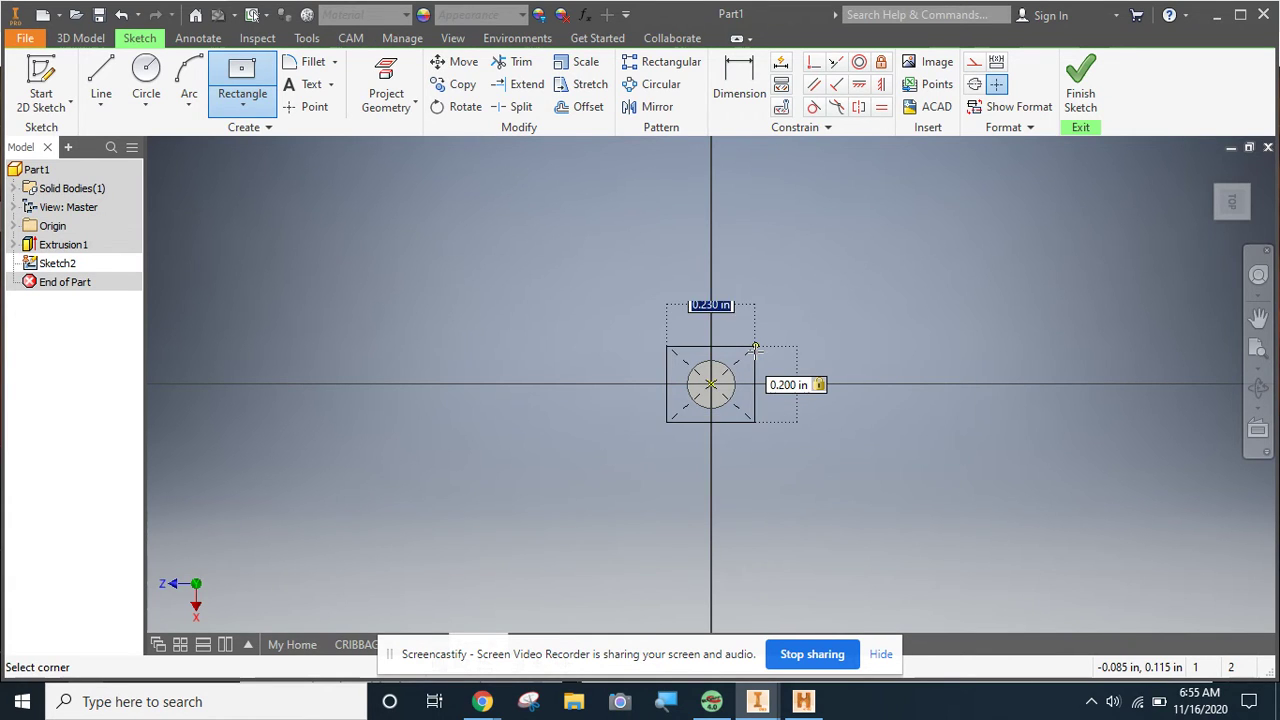
type(".2")
key("Tab")
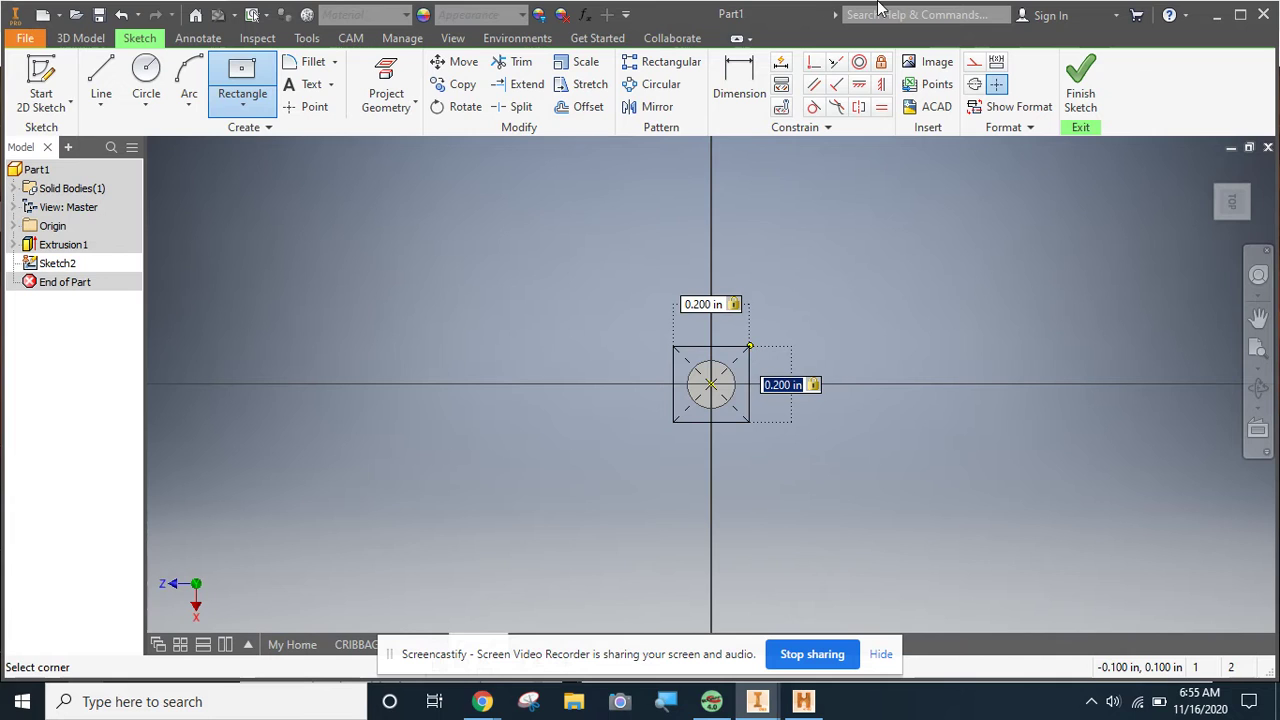
left_click(1080, 80)
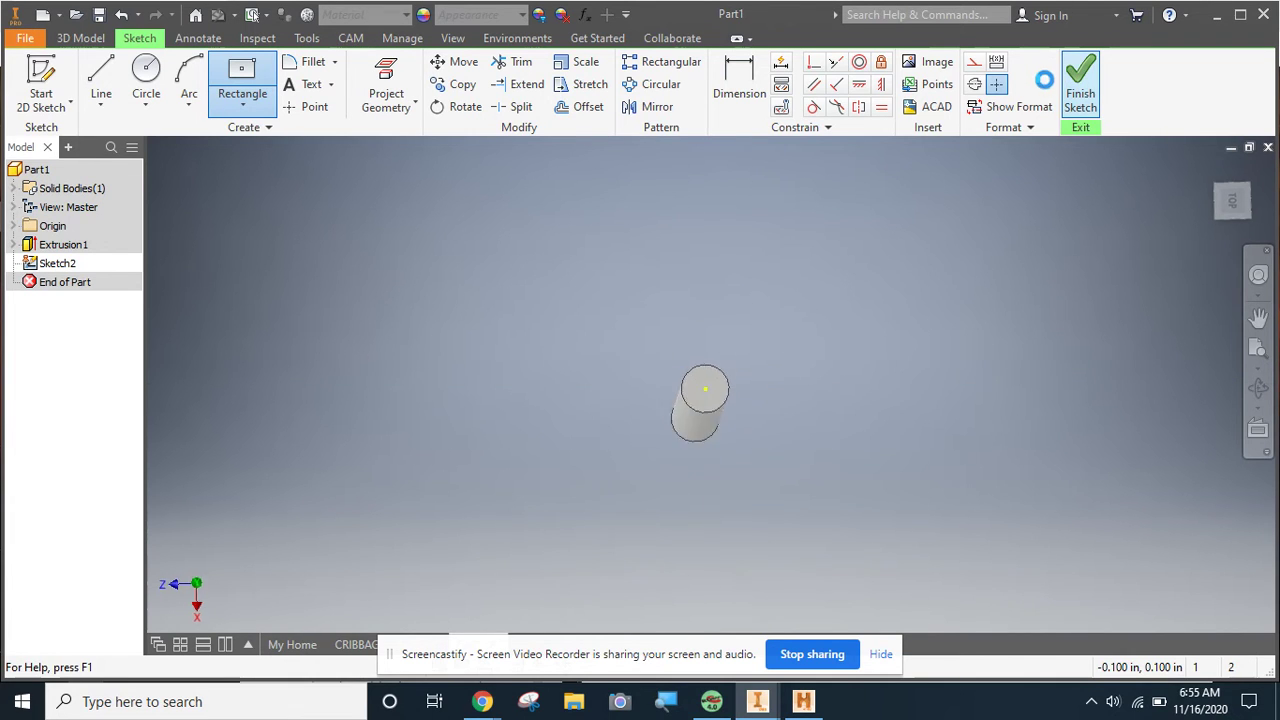
Reopen the sketch on the cylinder's top face for editing
scroll(817, 313, "up", 3)
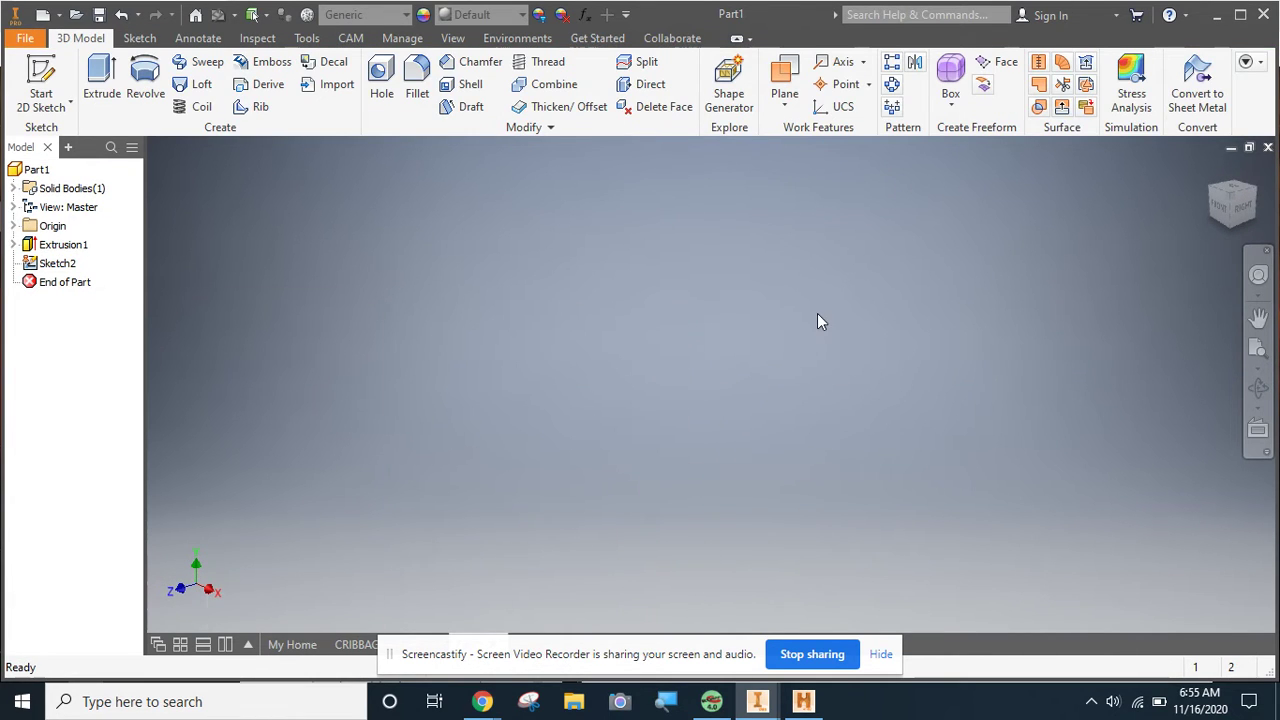
scroll(893, 312, "down", 5)
scroll(893, 320, "down", 3)
scroll(891, 330, "up", 2)
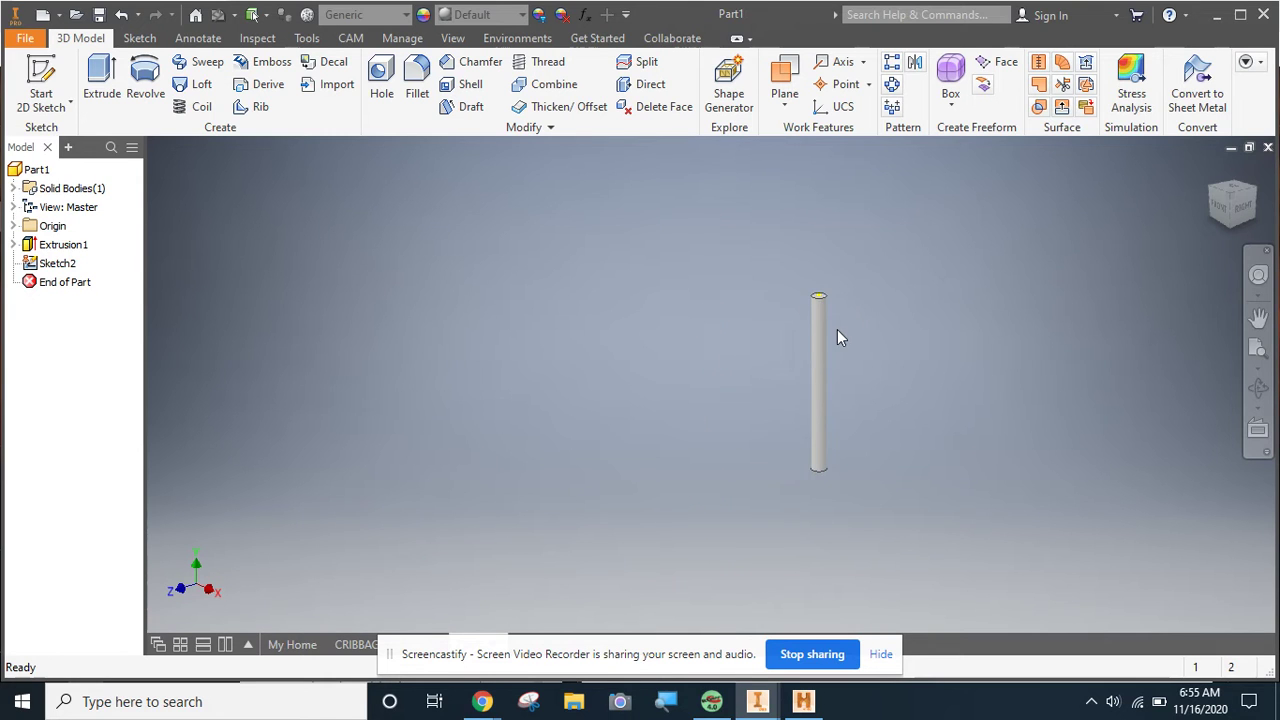
left_click(55, 263)
left_click(275, 289)
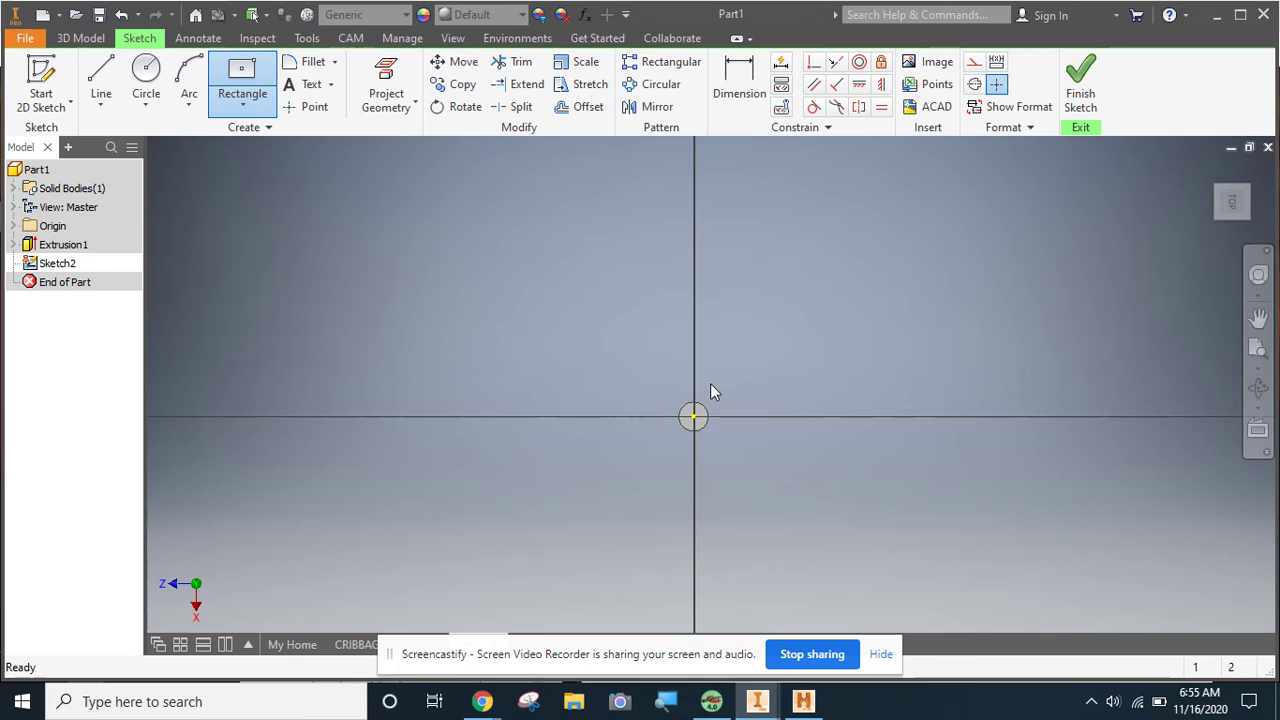
Sketch a 0.2 by 0.2 in two-point center rectangle centred on the cylinder's top face, and finish the sketch
left_click(243, 75)
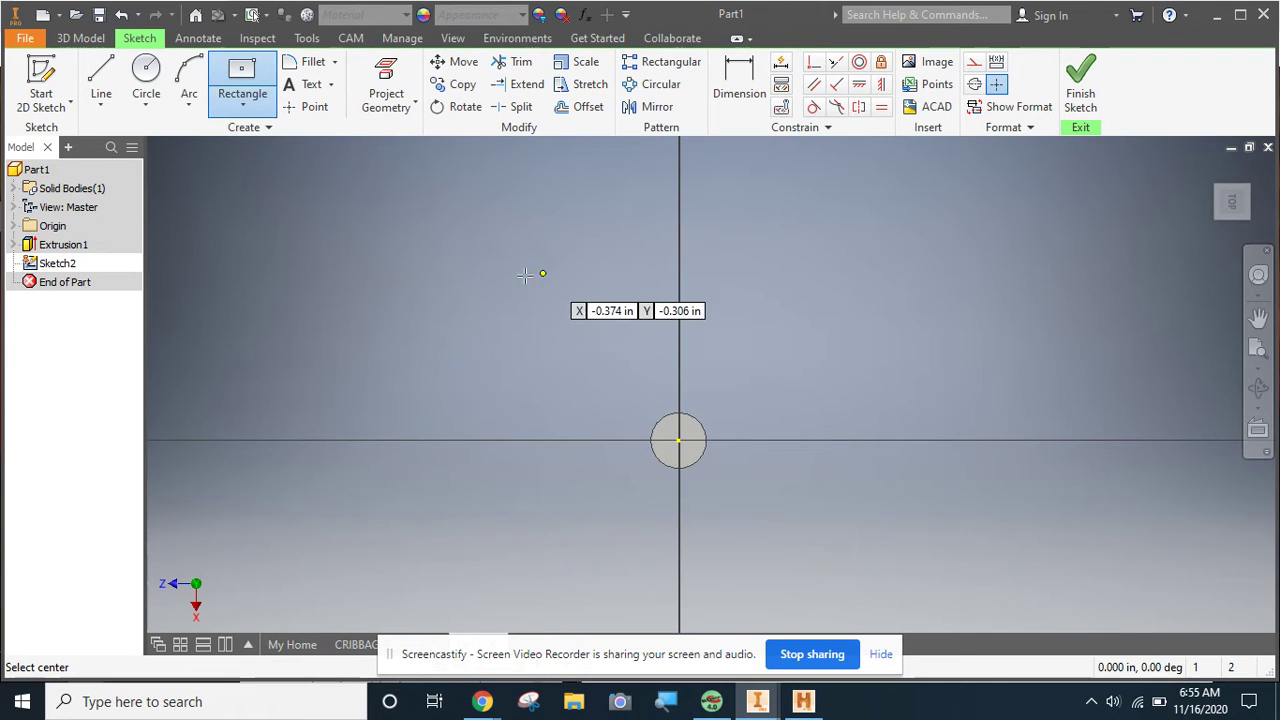
left_click(243, 100)
left_click(255, 210)
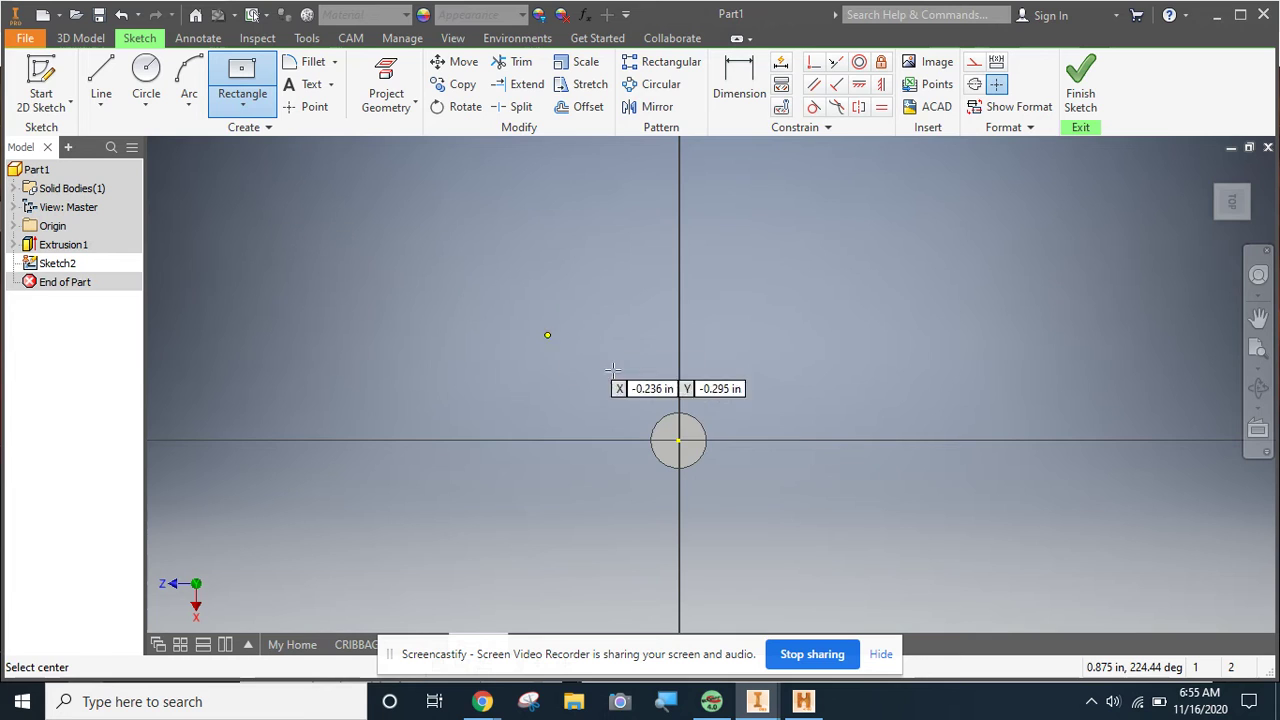
left_click(679, 440)
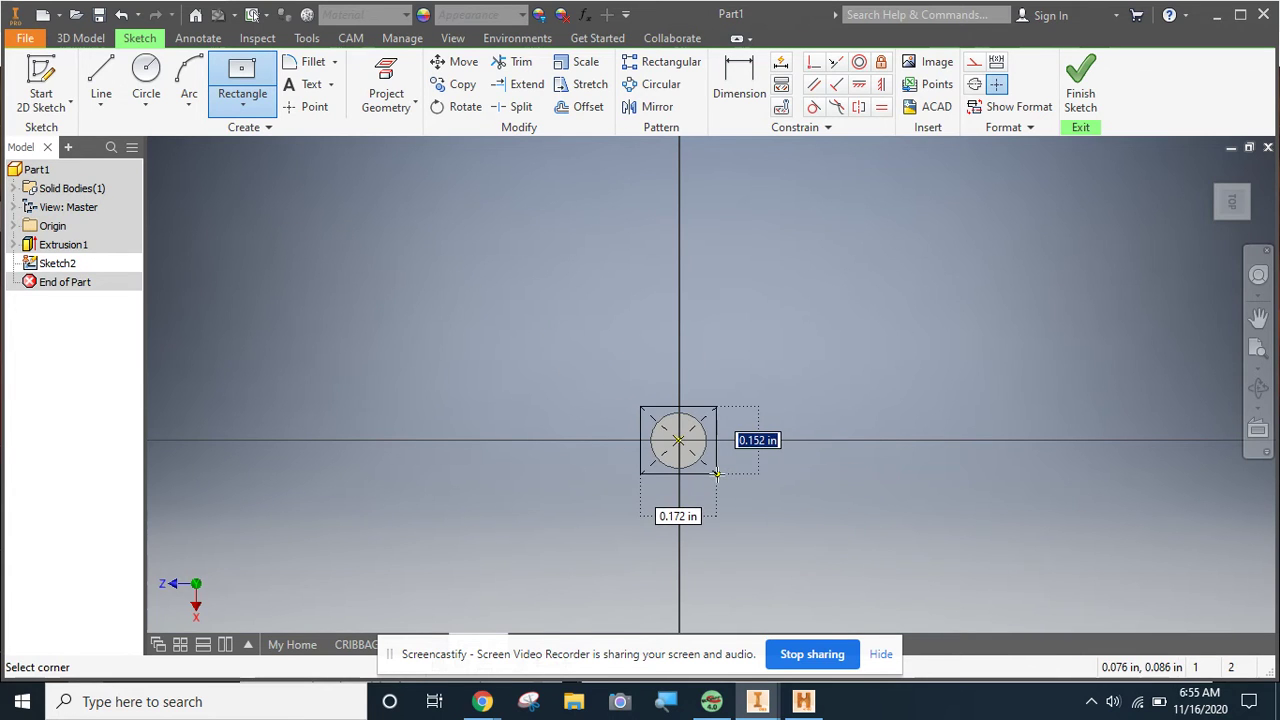
type(".2")
key("Tab")
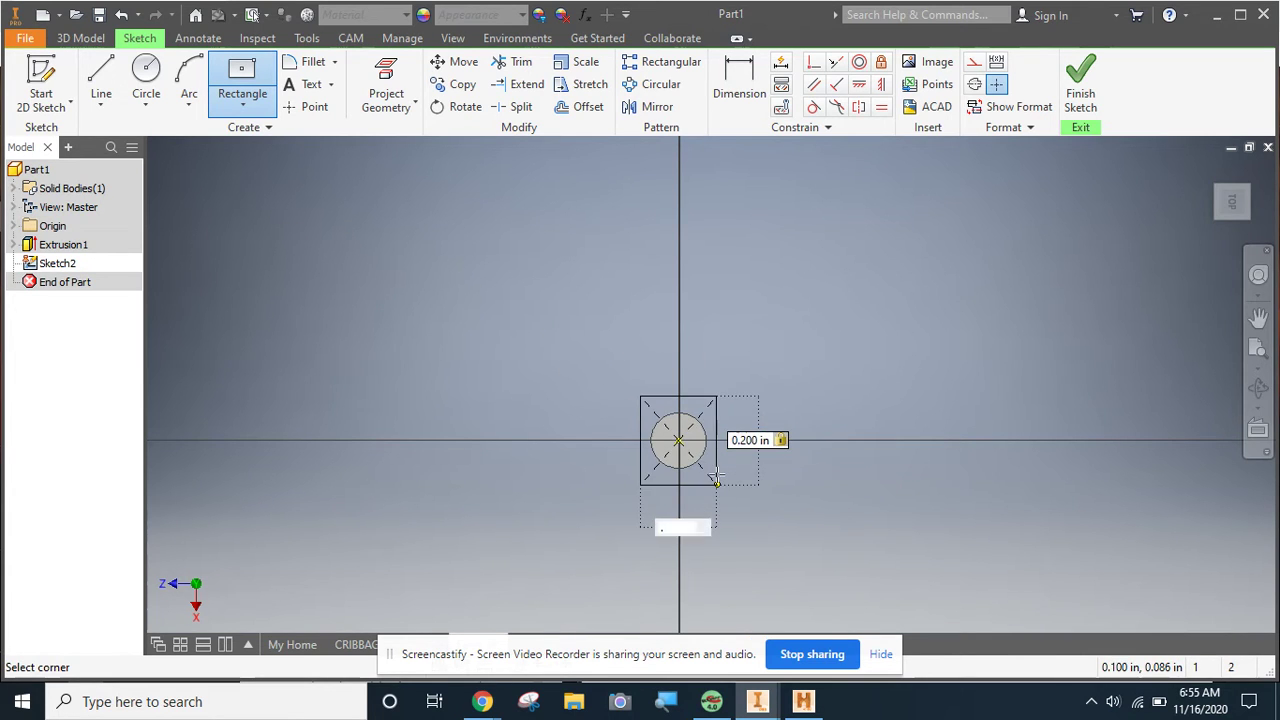
type(".2")
key("Return")
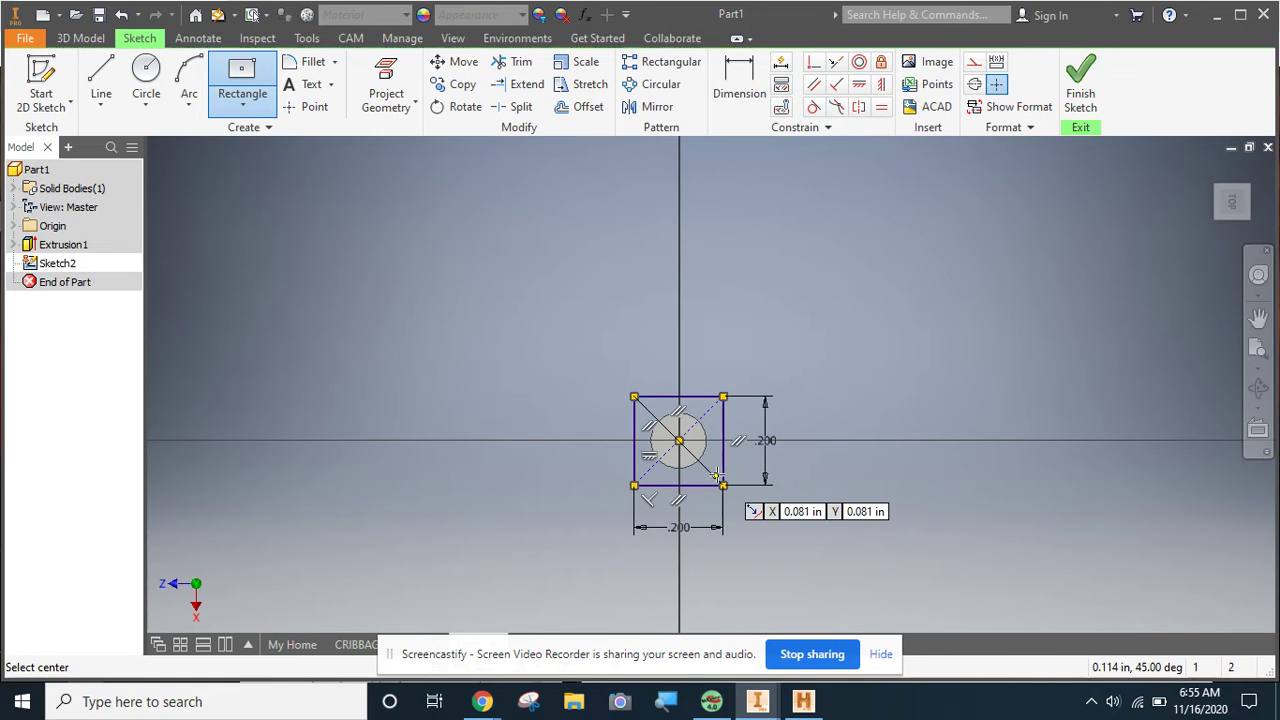
left_click(1080, 82)
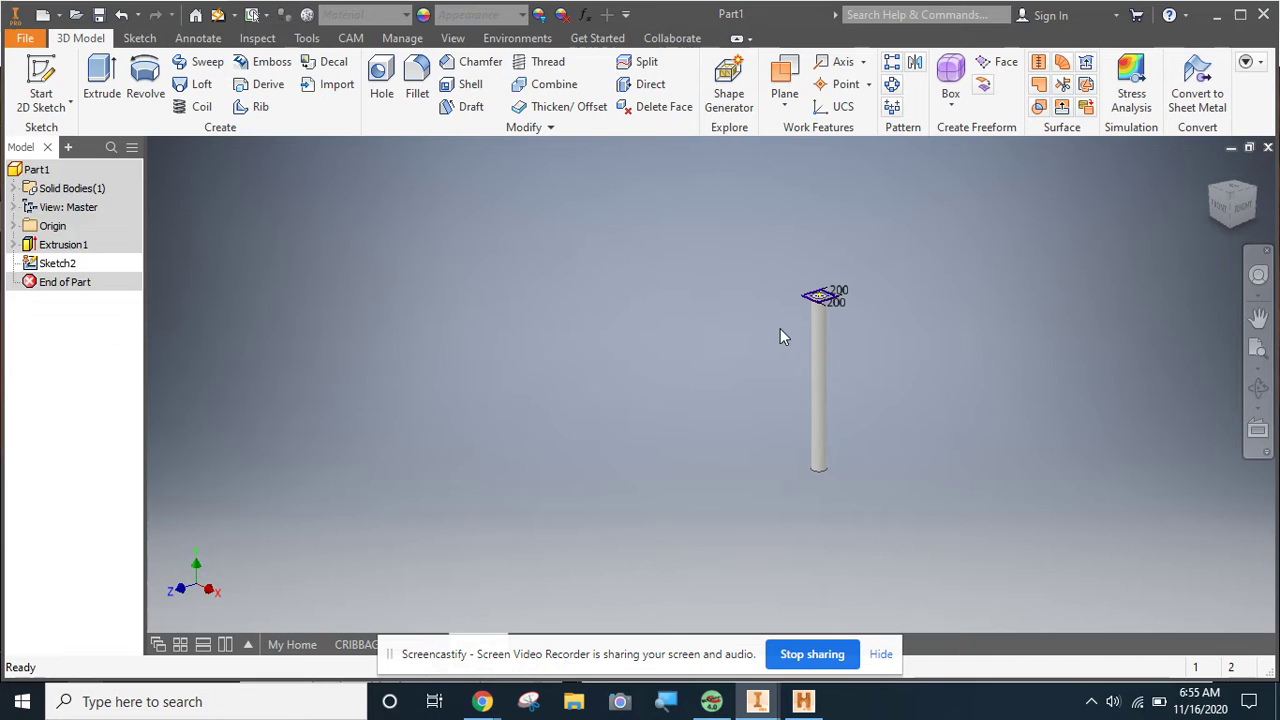
Extrude the square profile upward 0.25 in to form the peg's head
key("e")
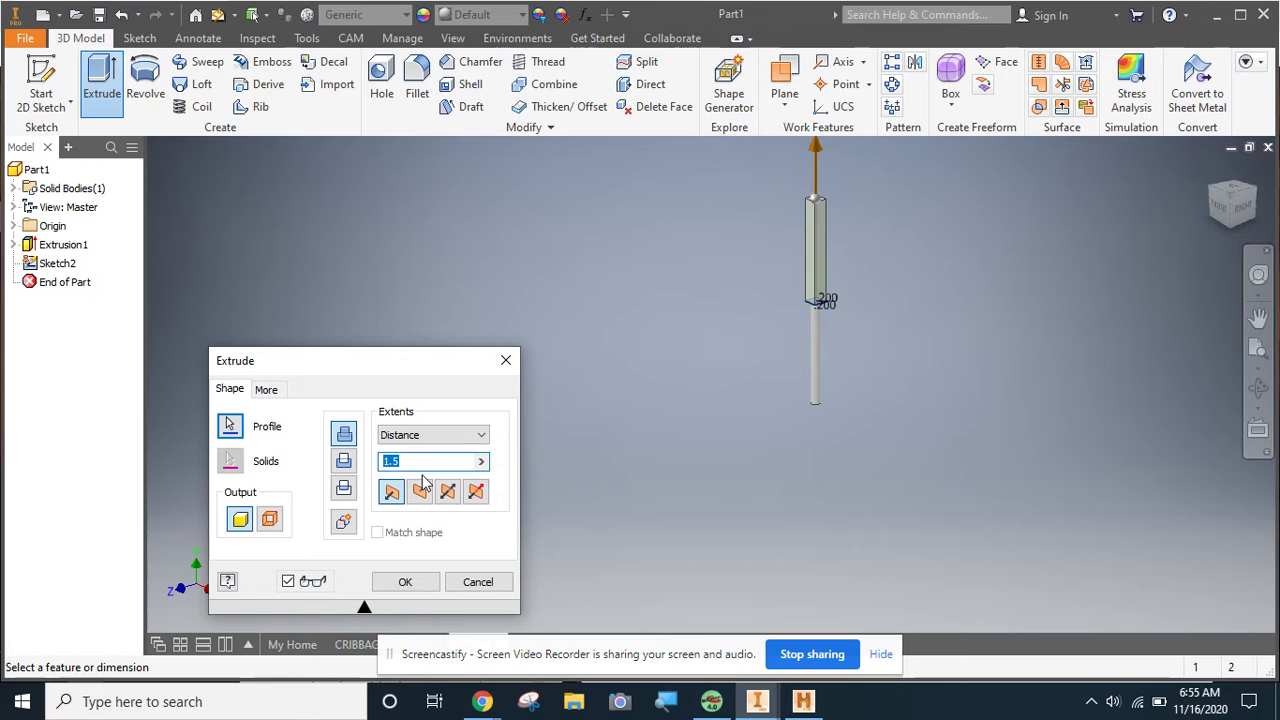
type(".")
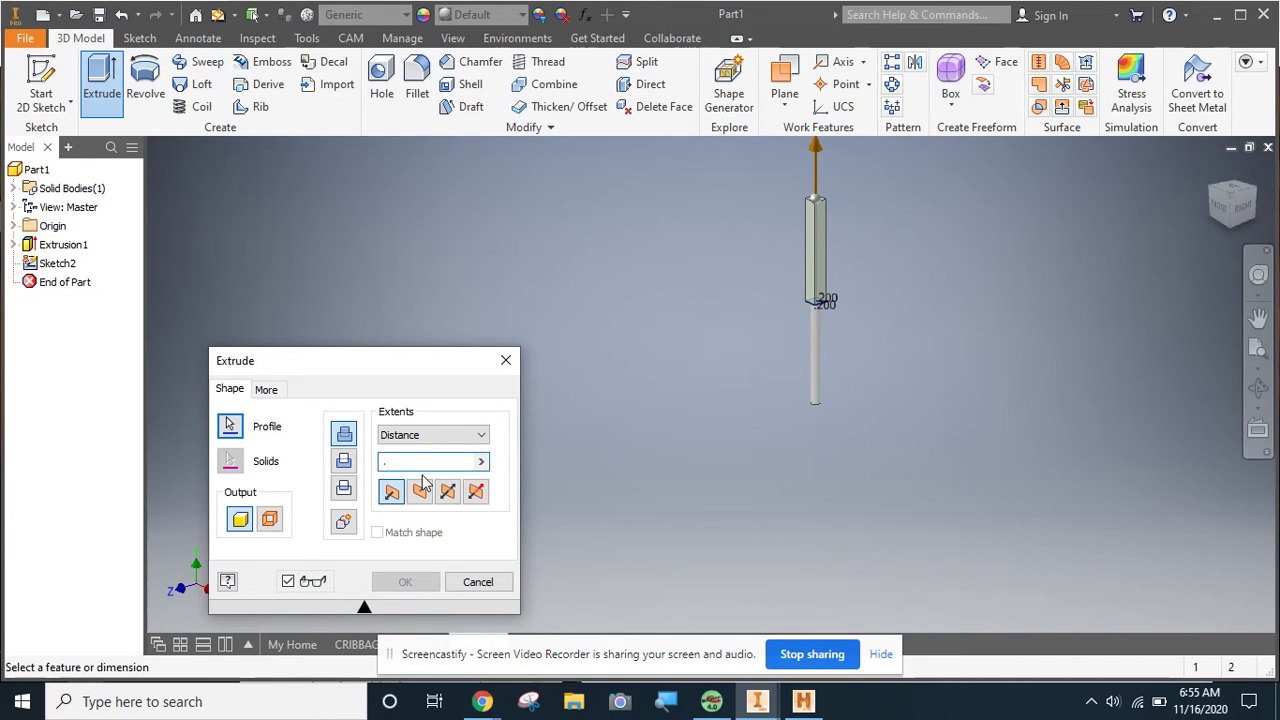
type("25")
key("Return")
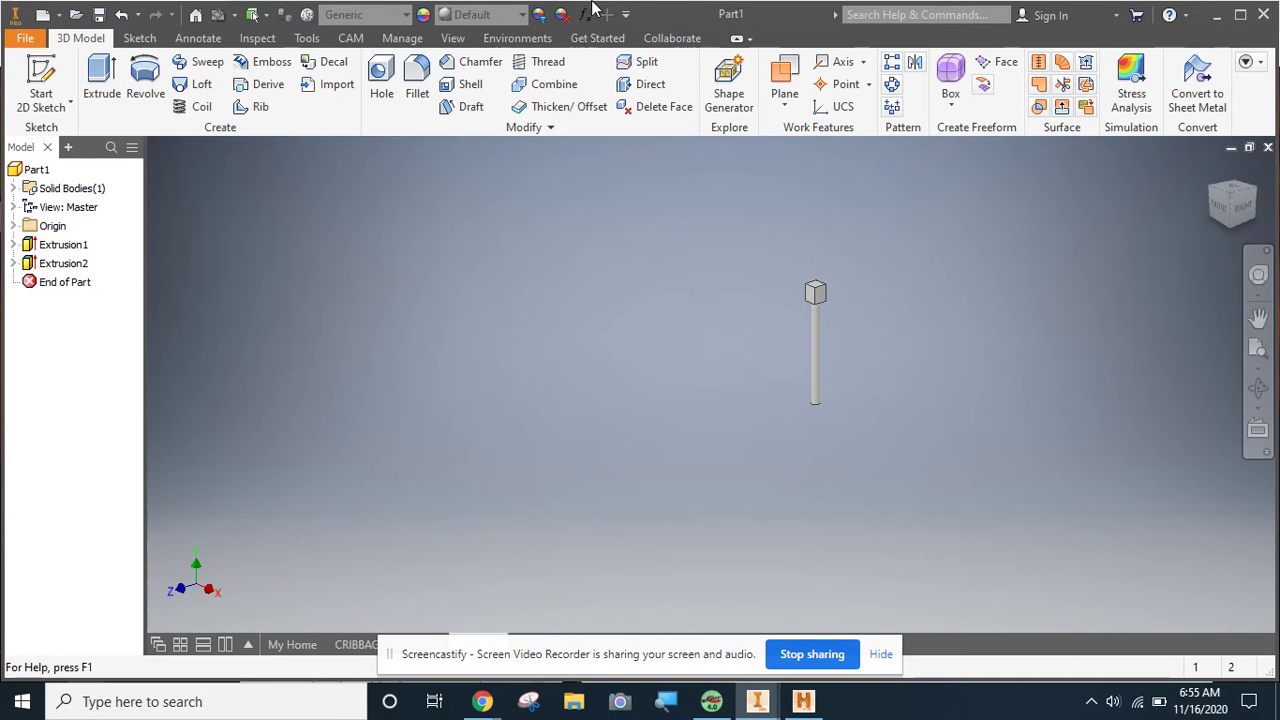
Fillet the circular edge where the shaft meets the underside of the square head with a 0.05 in radius
scroll(815, 325, "up", 5)
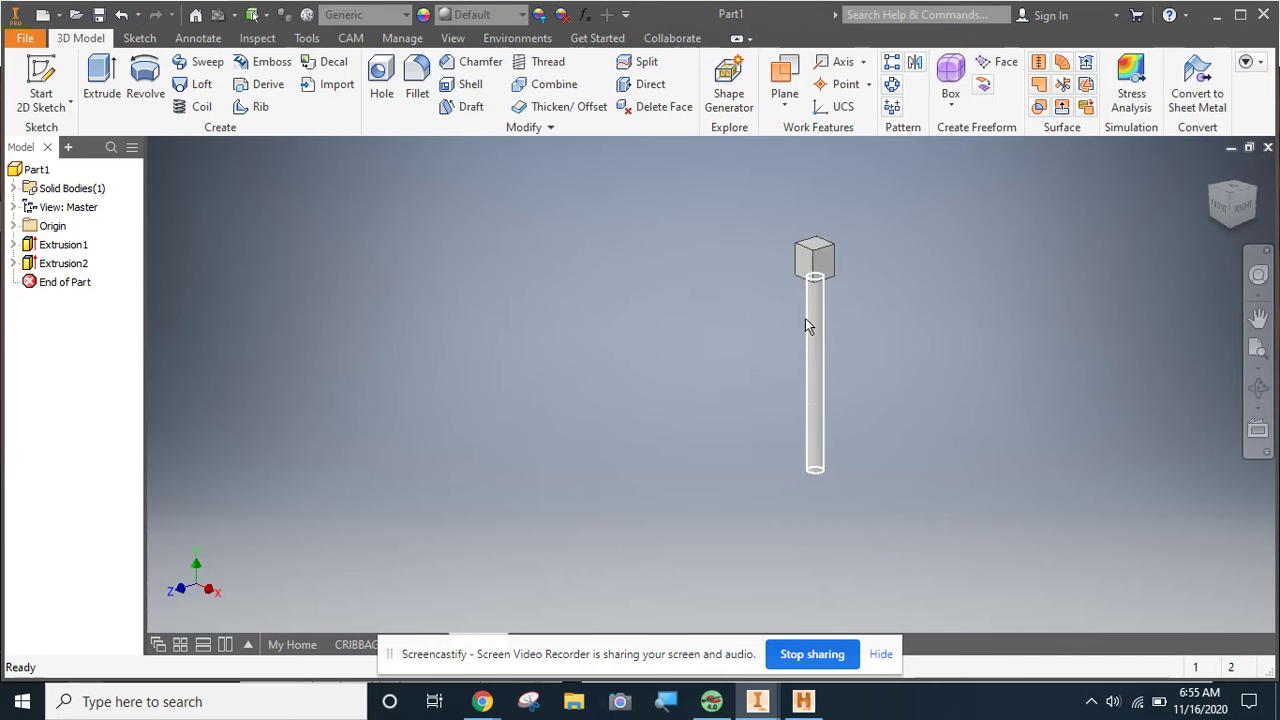
left_click(1240, 206)
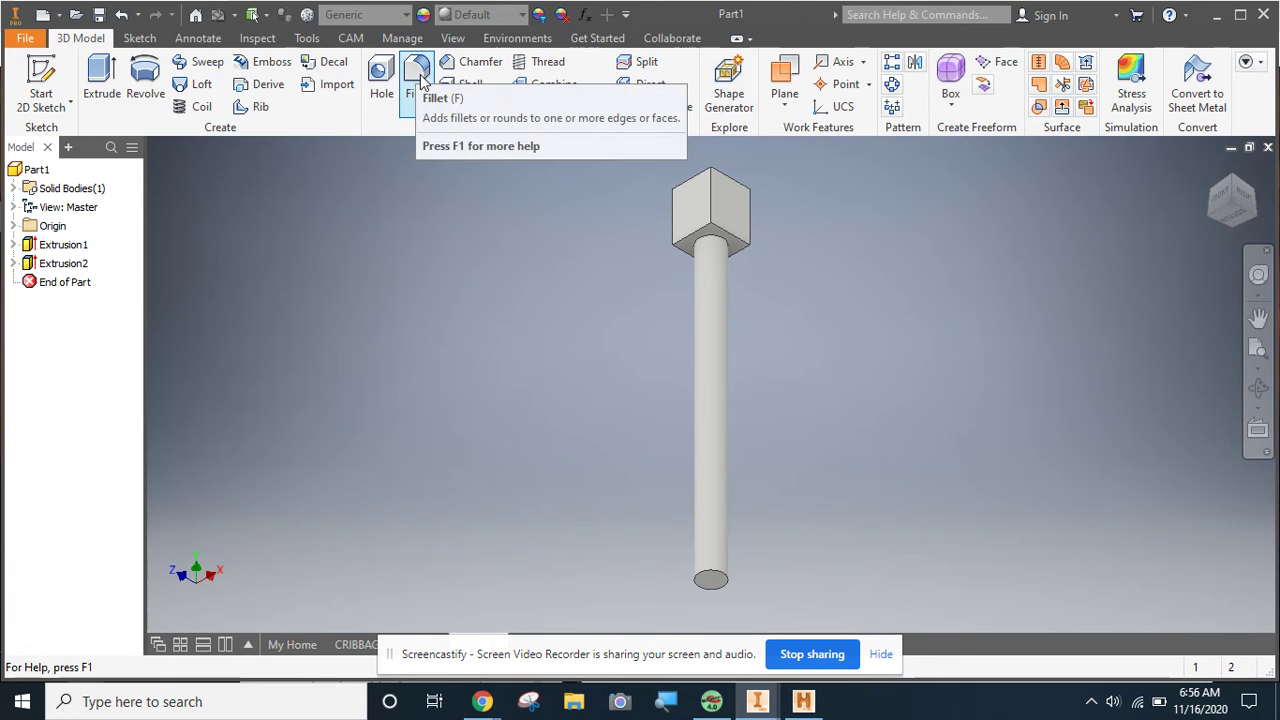
left_click(418, 78)
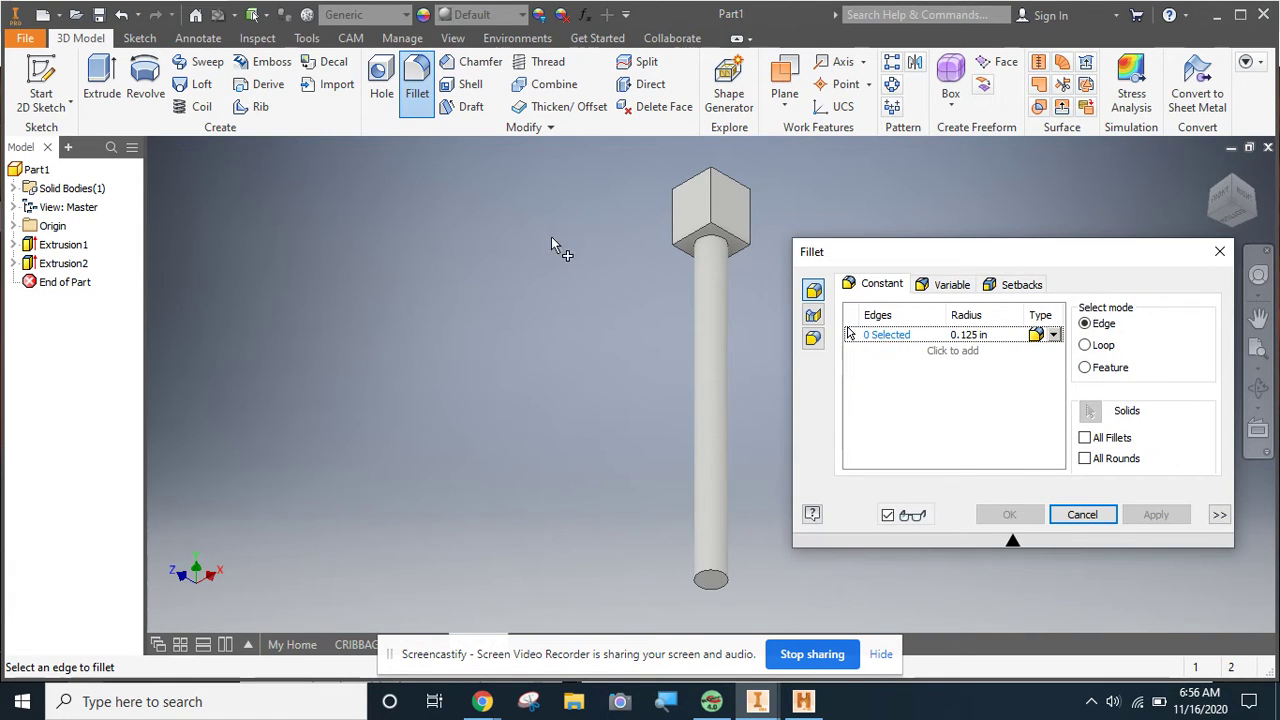
left_click(703, 245)
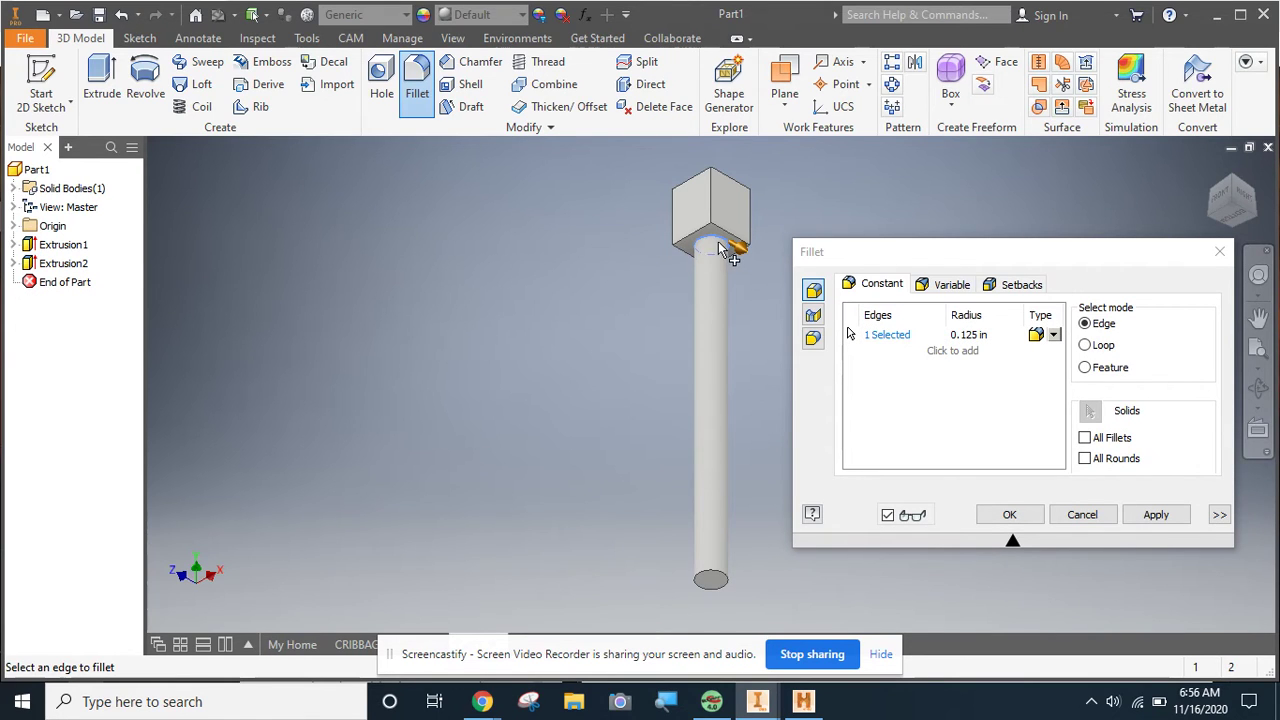
scroll(713, 245, "up", 3)
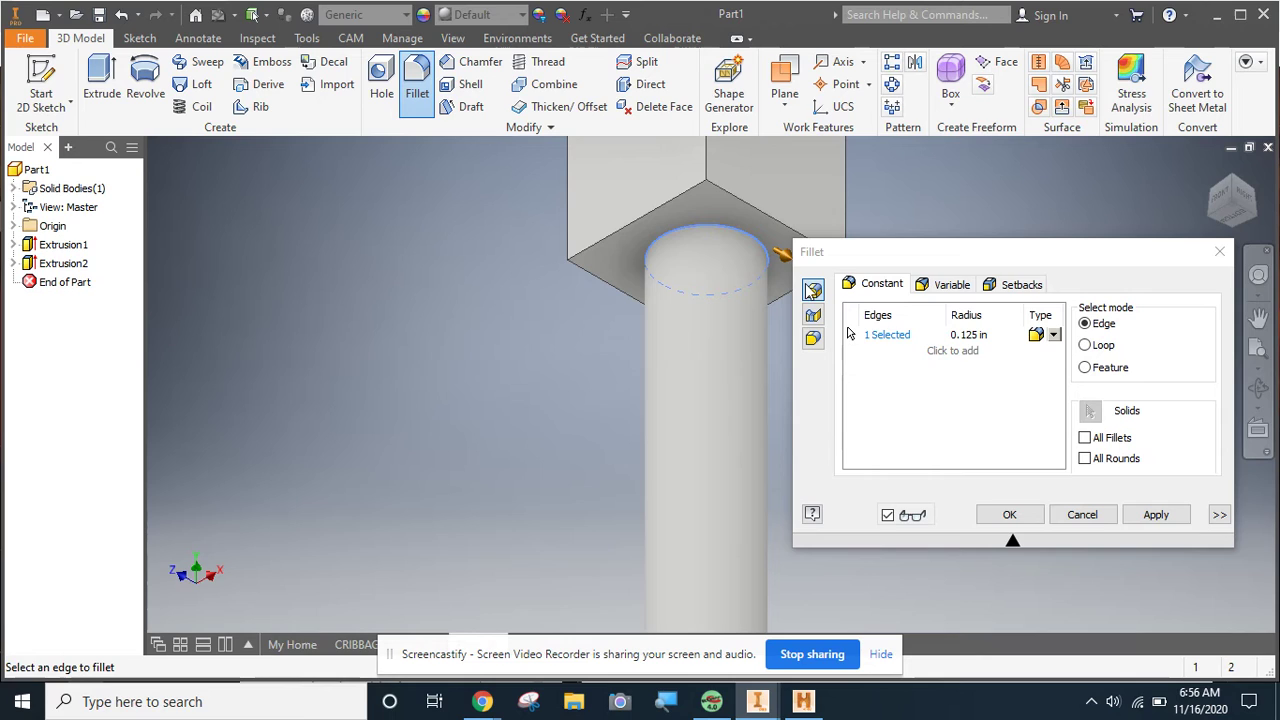
left_click(965, 336)
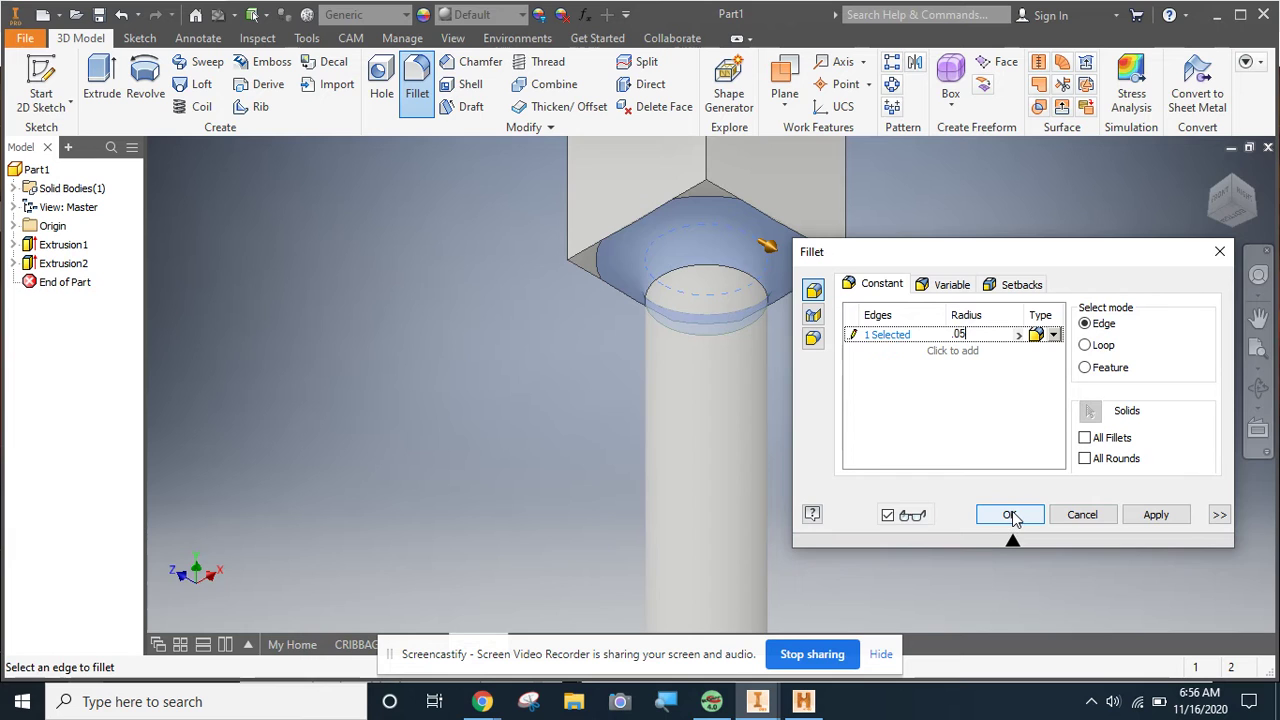
left_click(1010, 515)
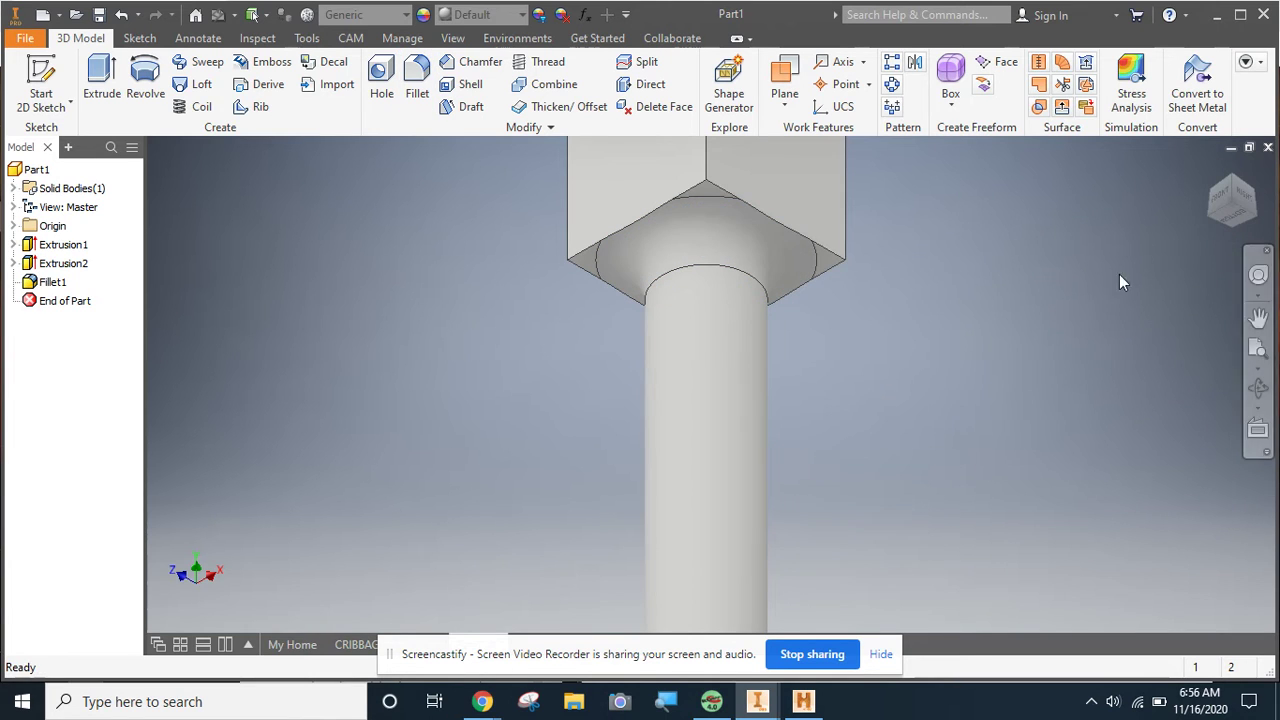
Chamfer the circular edge at the shaft's bottom end by 1/16 in to form a pointed tip
left_click(1234, 180)
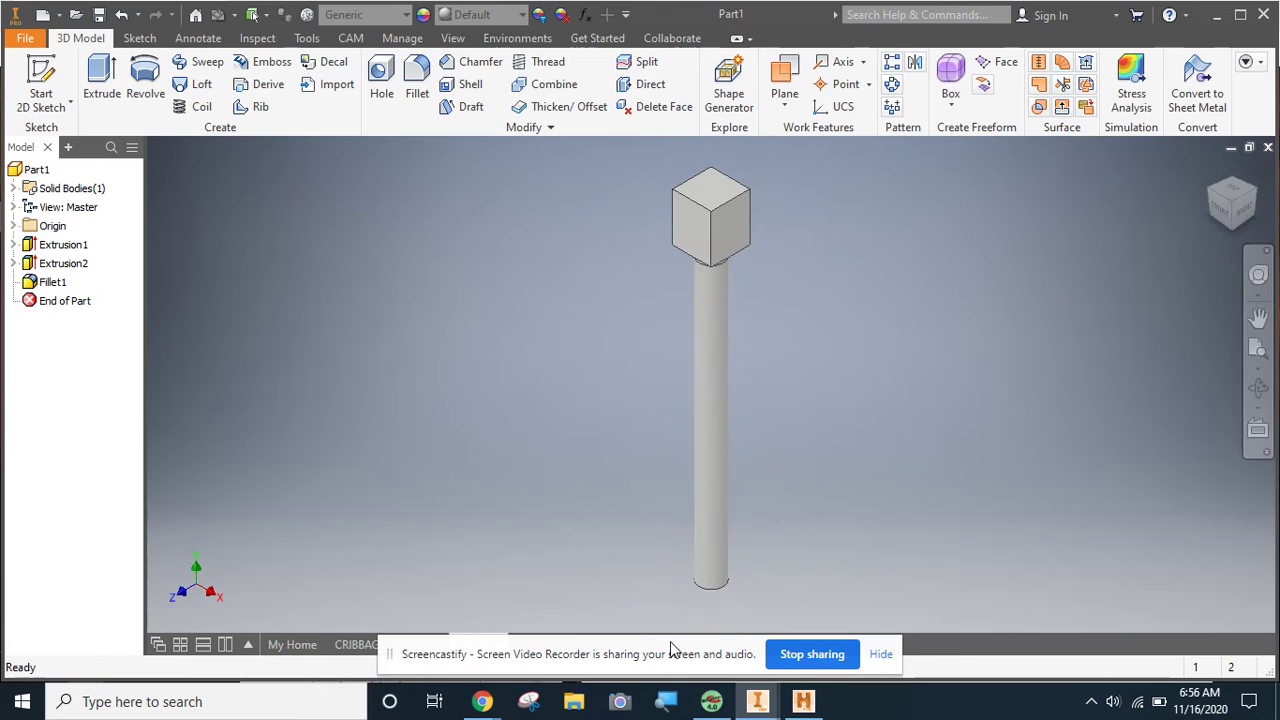
left_click(1232, 212)
middle_click_drag(786, 484, 747, 561, "shift")
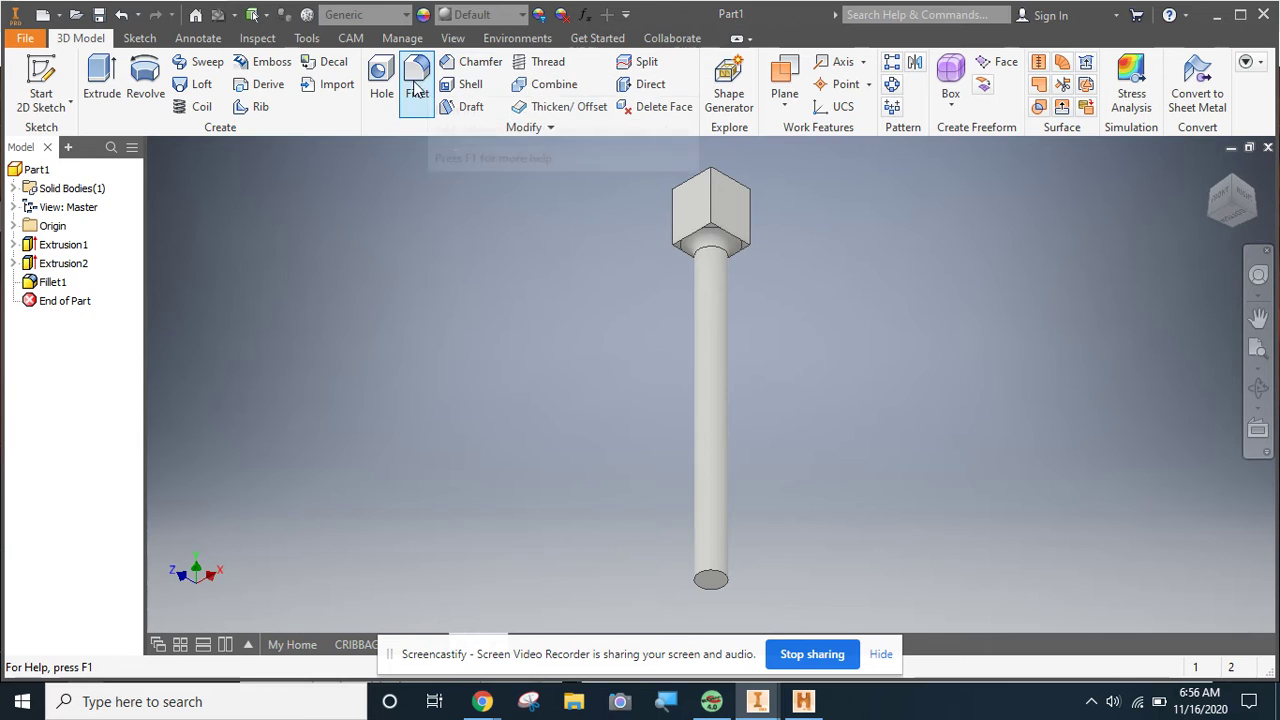
left_click(466, 62)
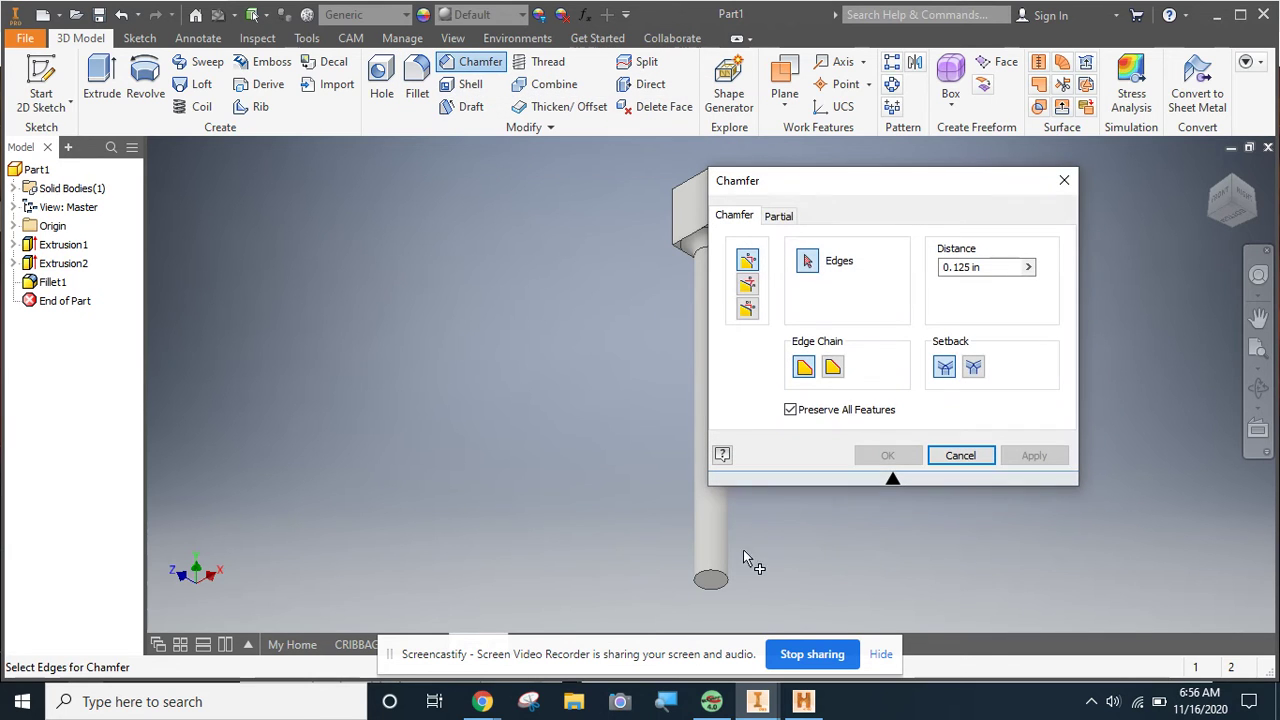
left_click(712, 578)
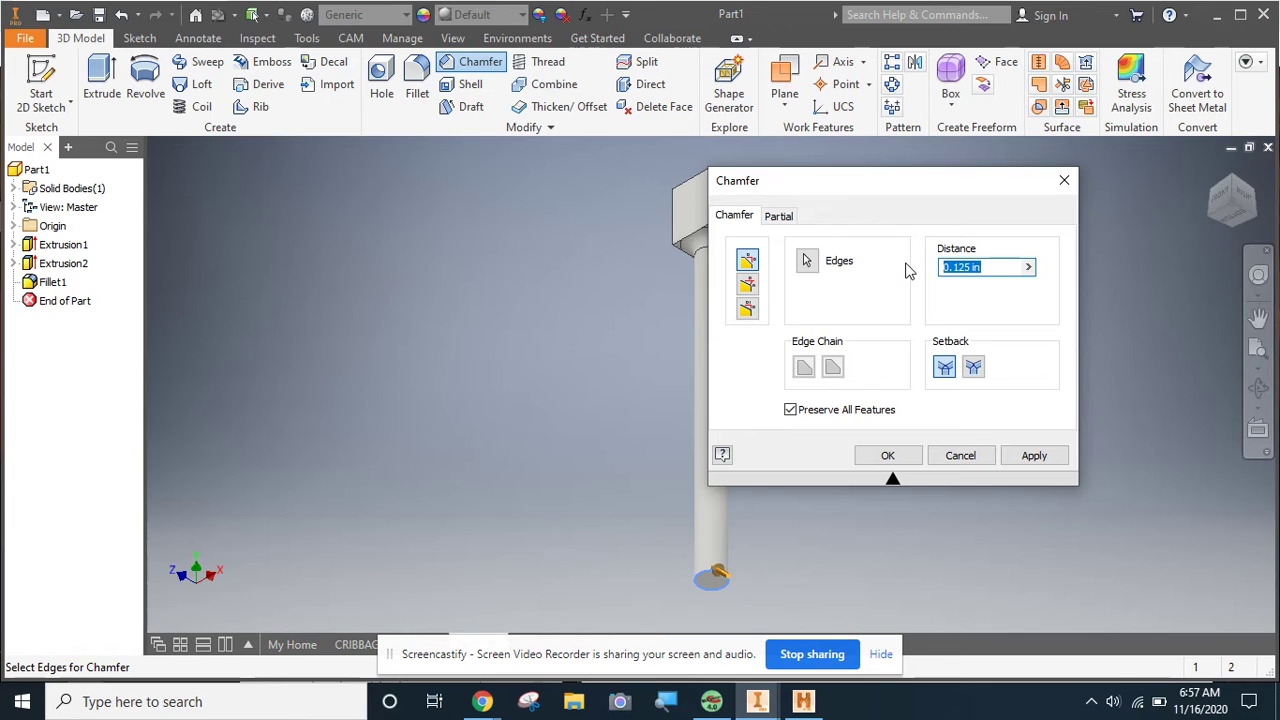
type("1/16")
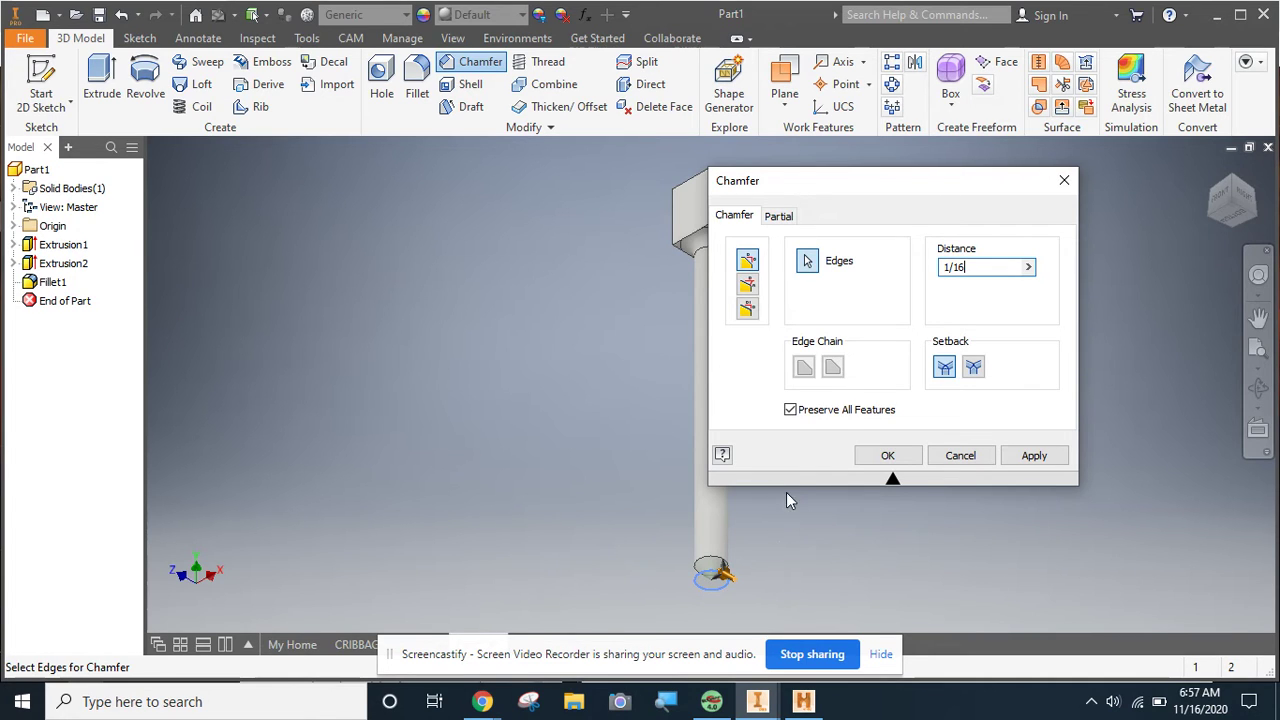
left_click(886, 458)
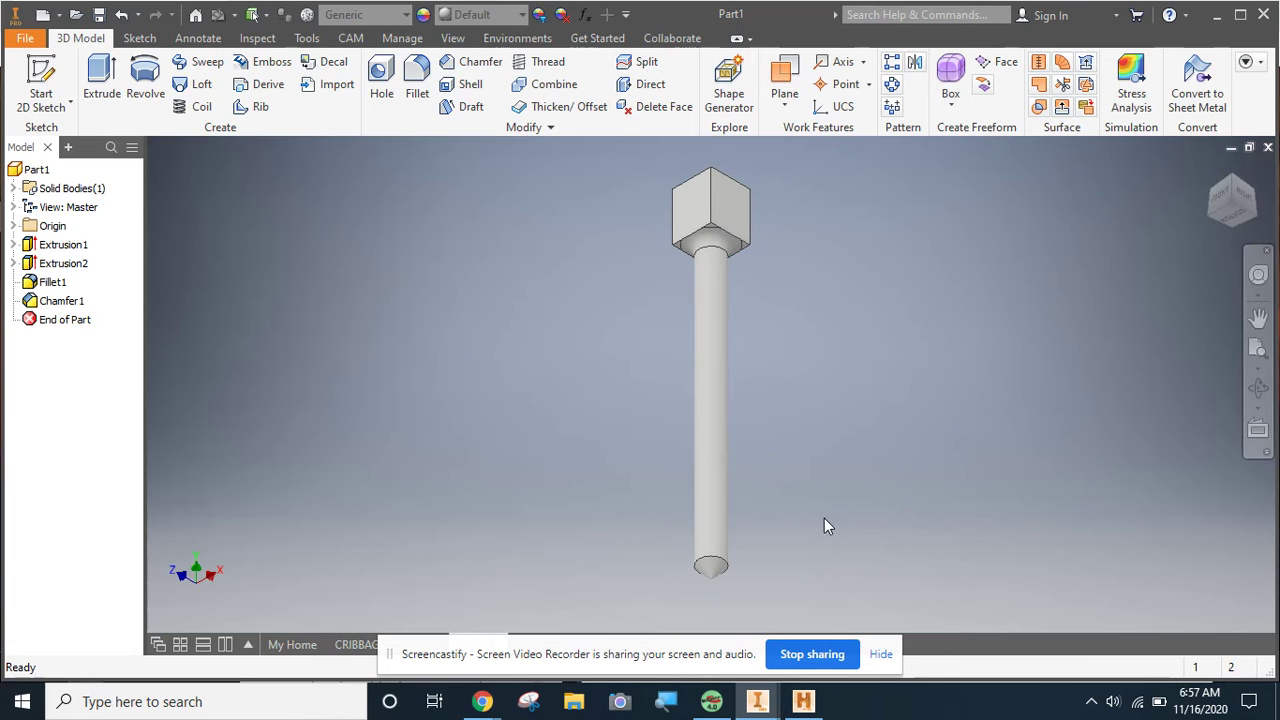
View the peg from the right side and save the part as PEG 1 in the Woods 1 Fall 2020 folder
left_click(1247, 197)
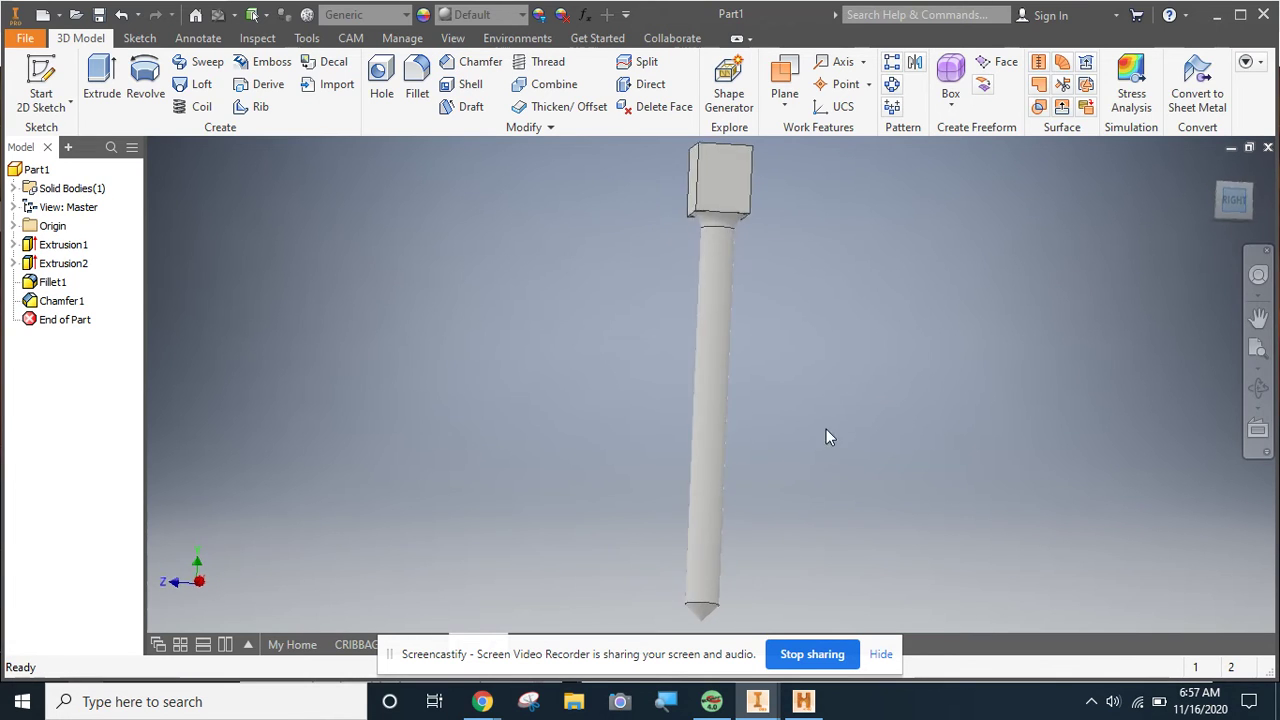
left_click(94, 249)
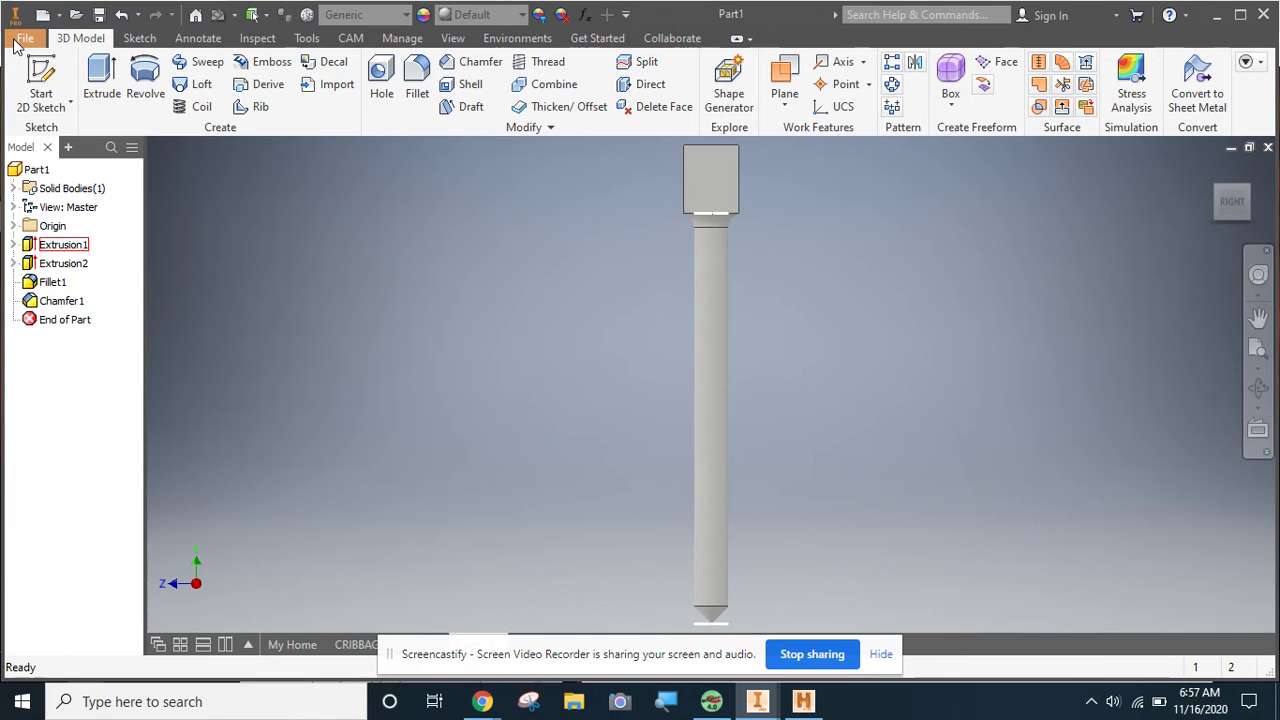
left_click(25, 40)
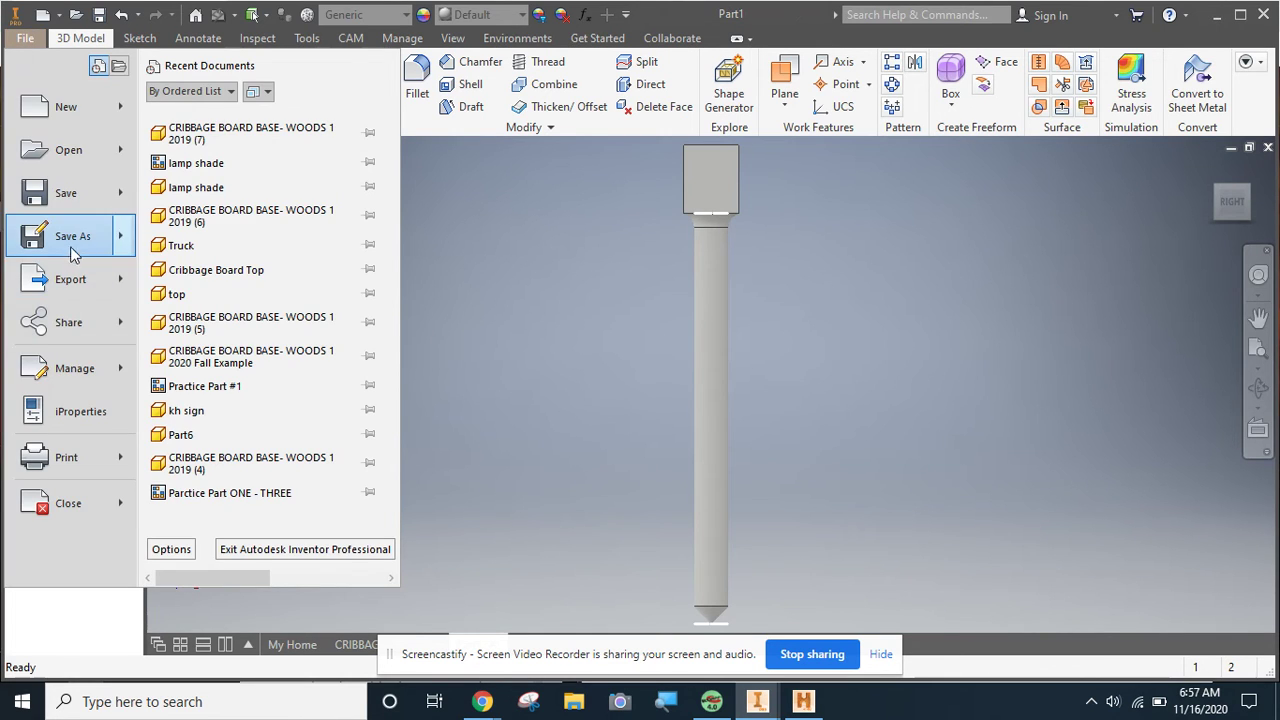
key("Escape")
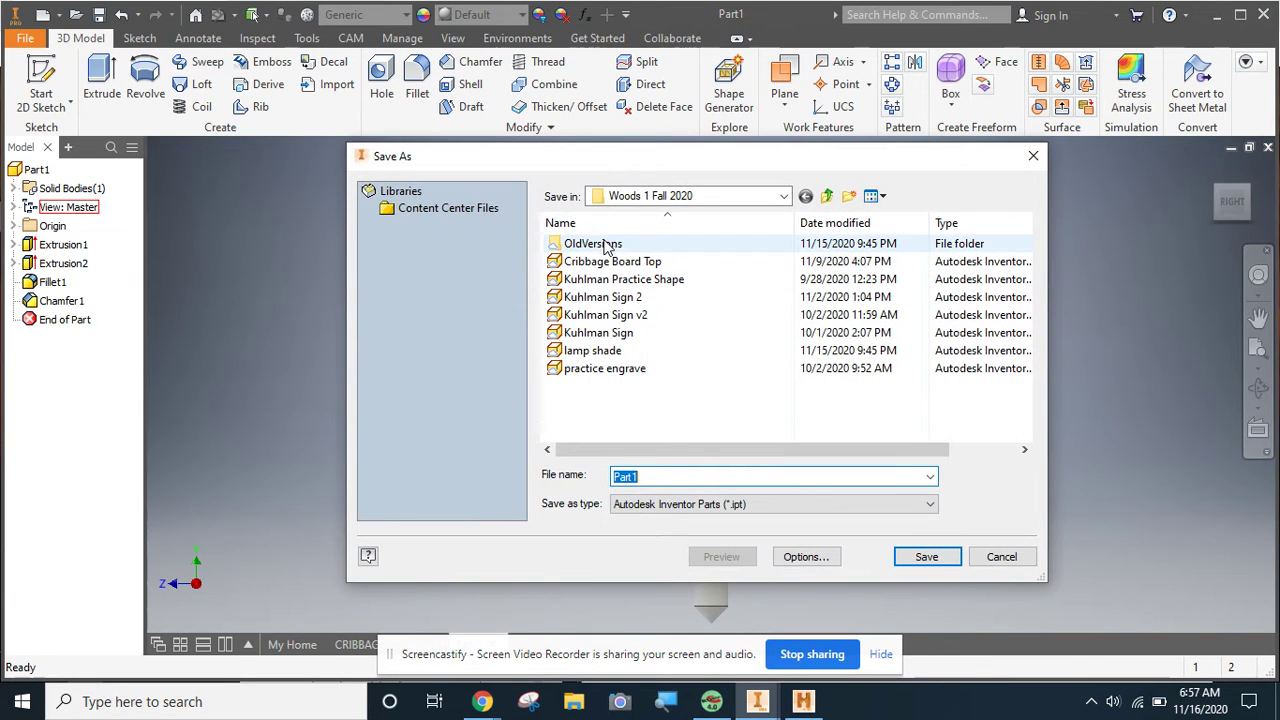
left_click(784, 197)
left_click(784, 197)
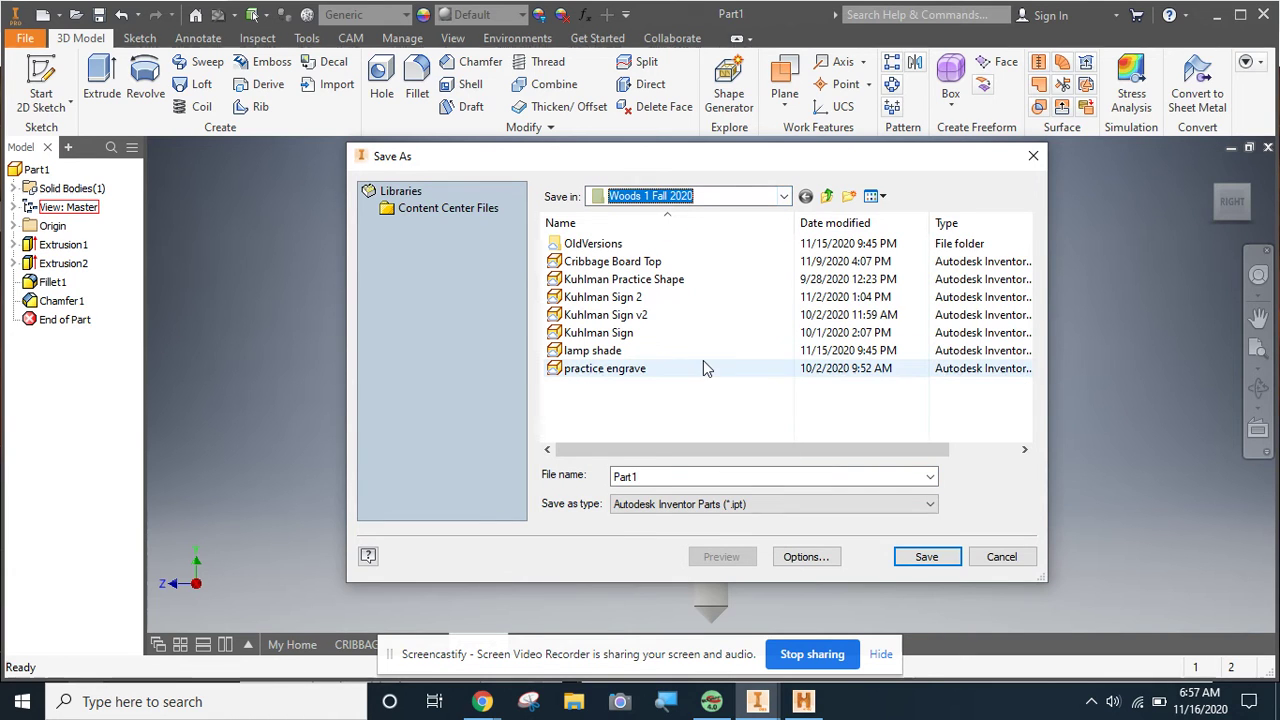
double_click(618, 476)
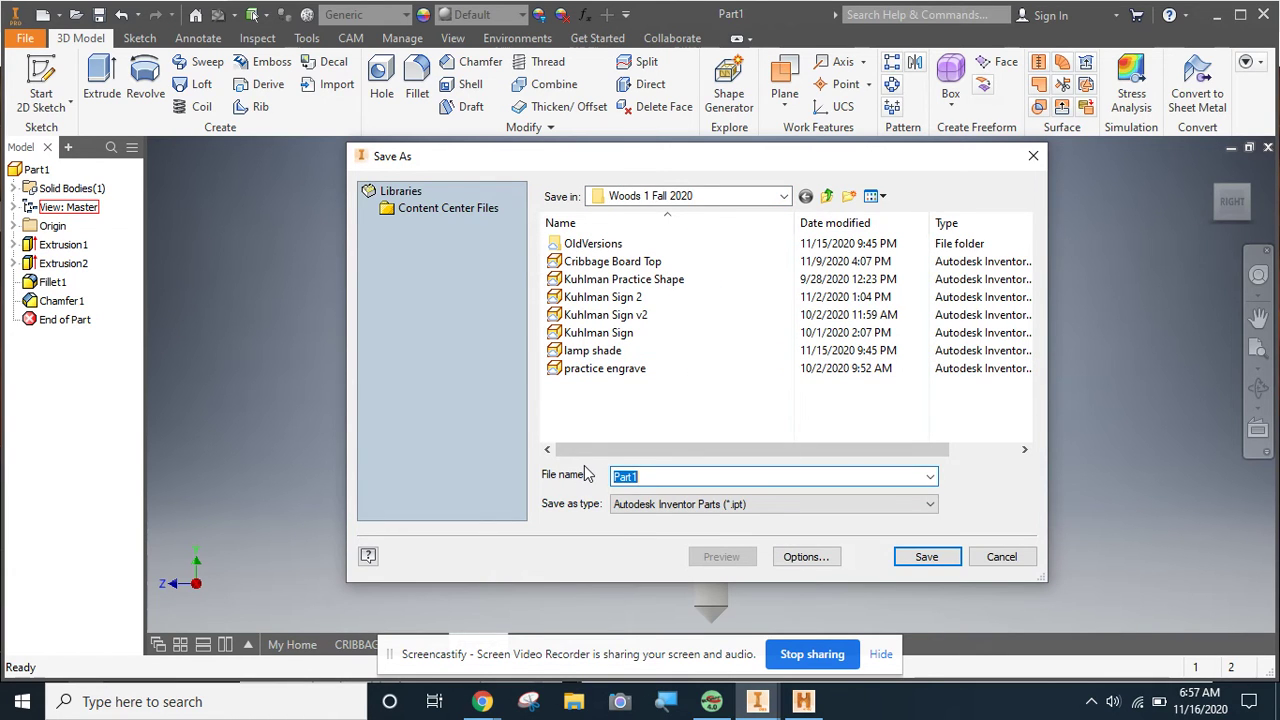
type("PEG 1")
left_click(916, 556)
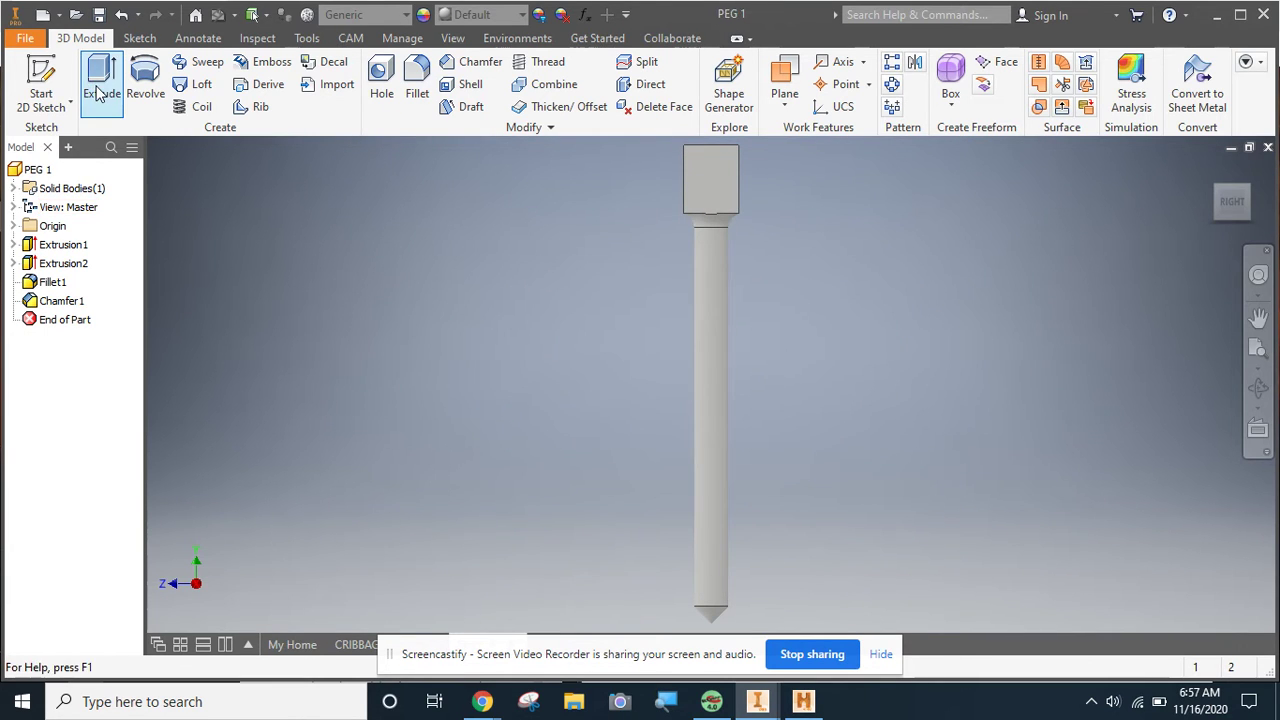
Create a new part and start a 2D sketch on its horizontal origin plane
left_click(195, 15)
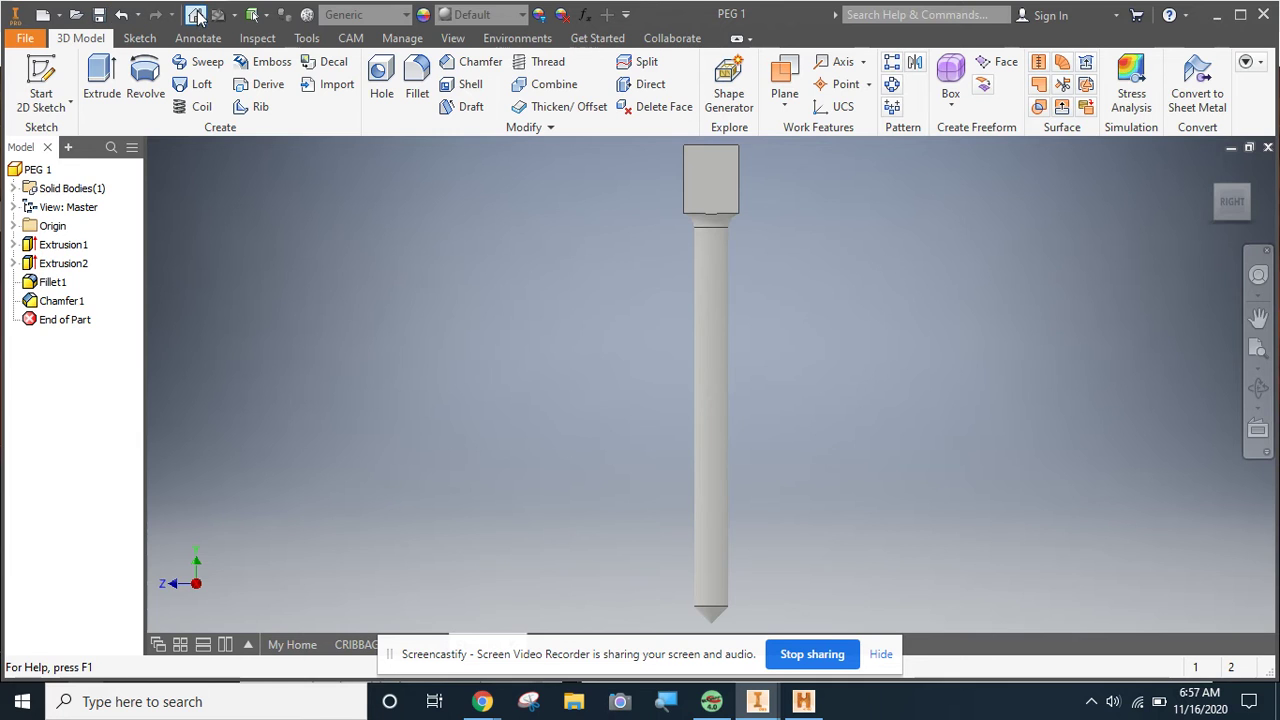
left_click(270, 267)
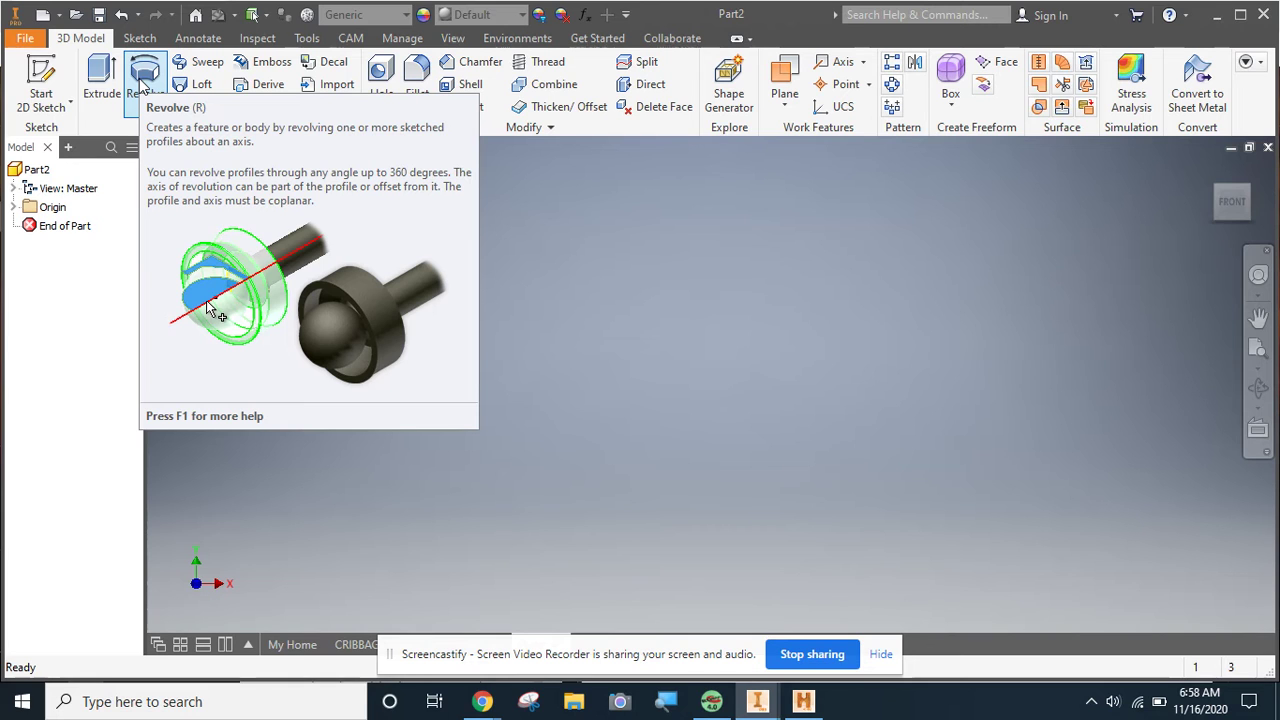
left_click(44, 72)
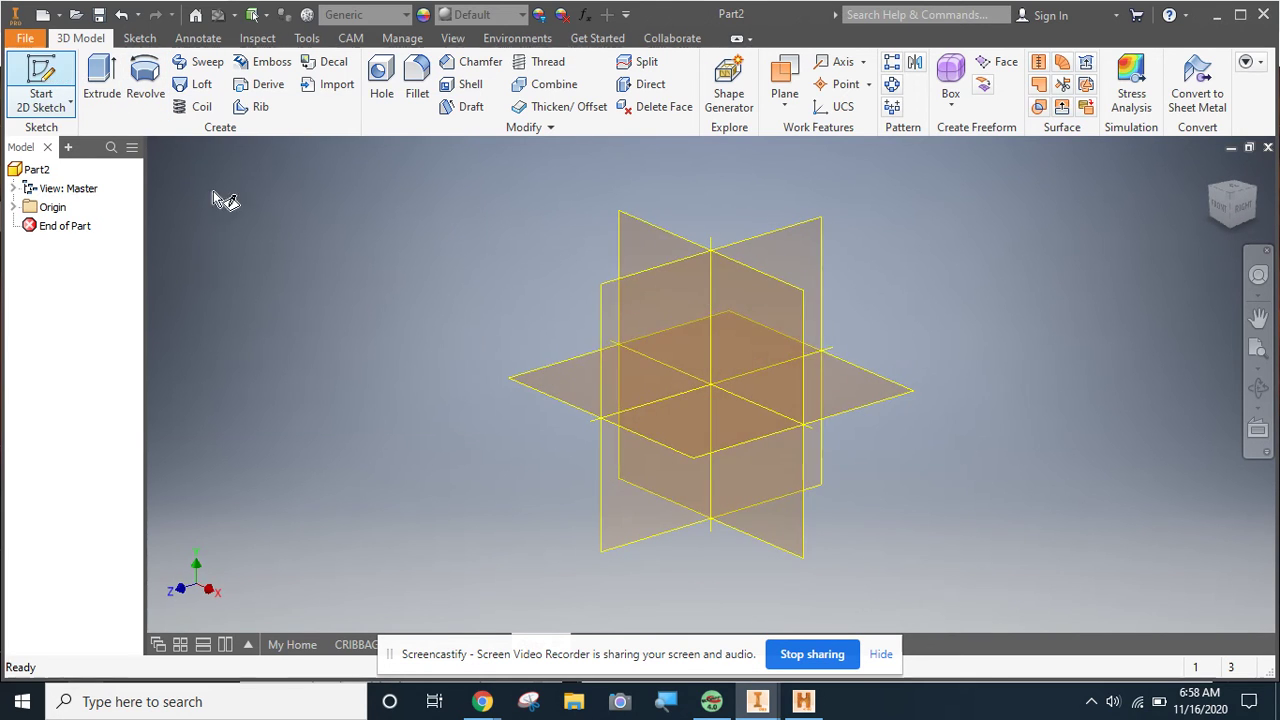
left_click(712, 437)
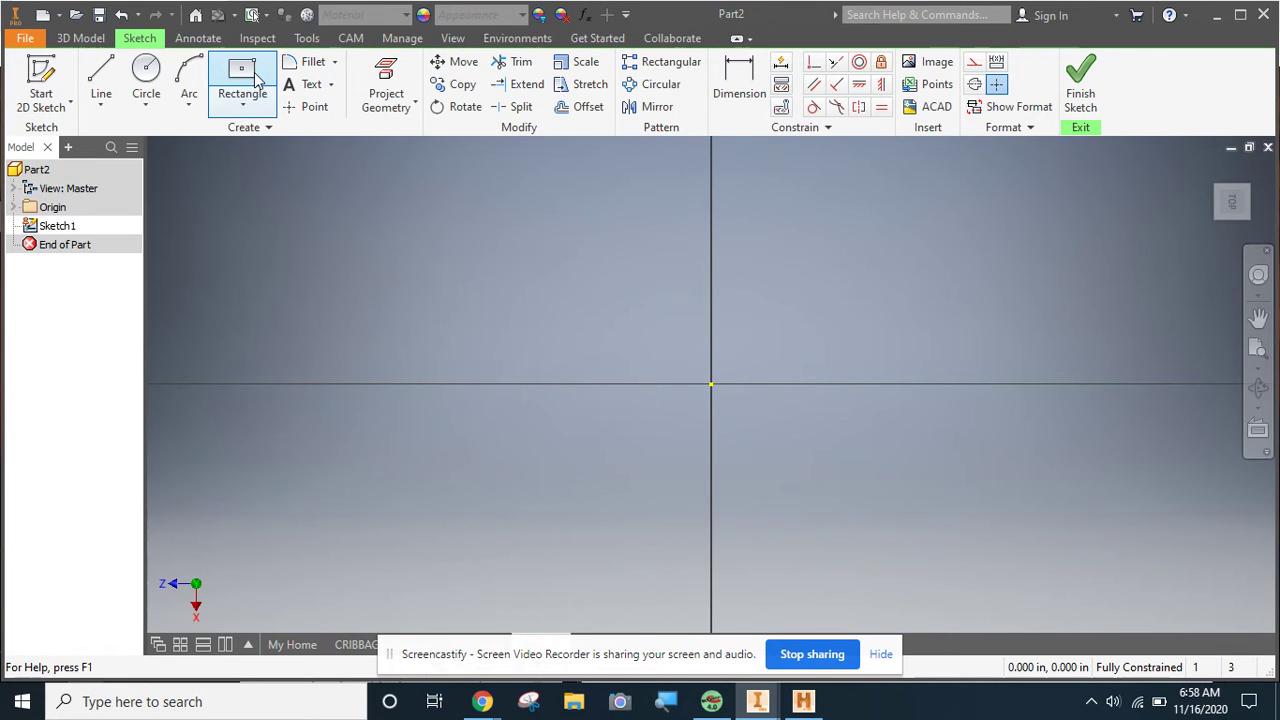
key("c")
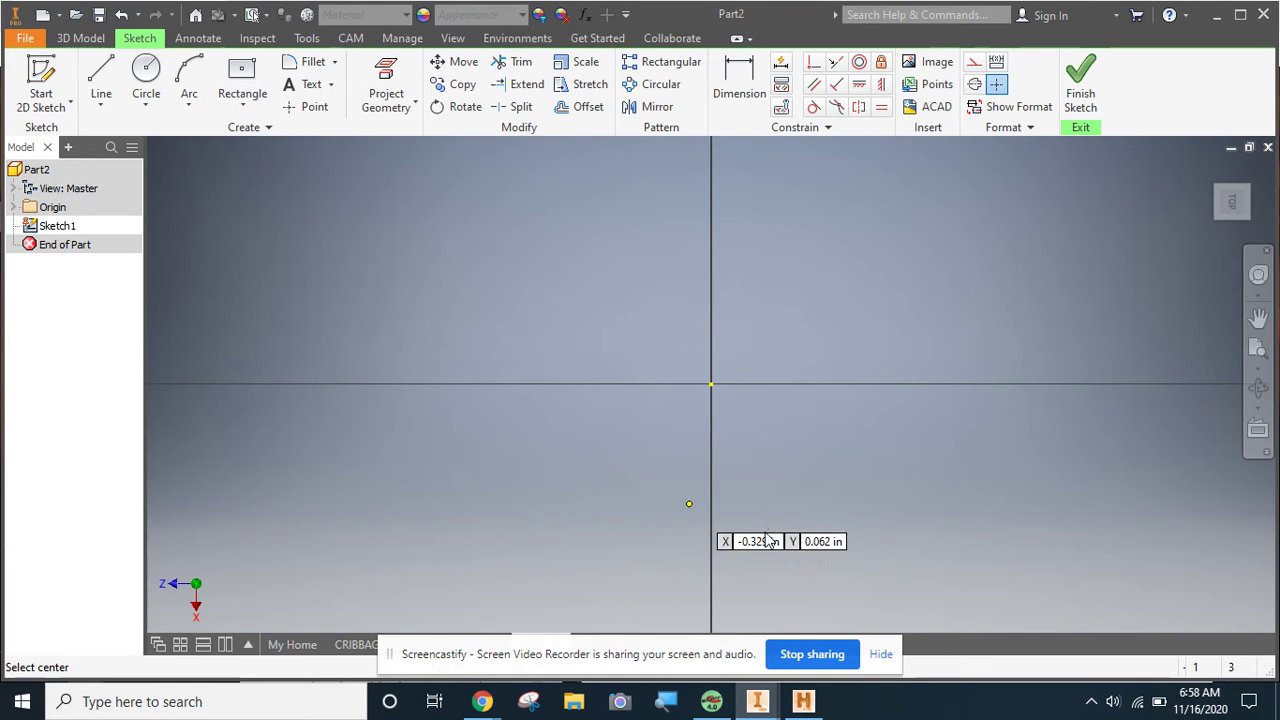
key("r")
left_click(710, 383)
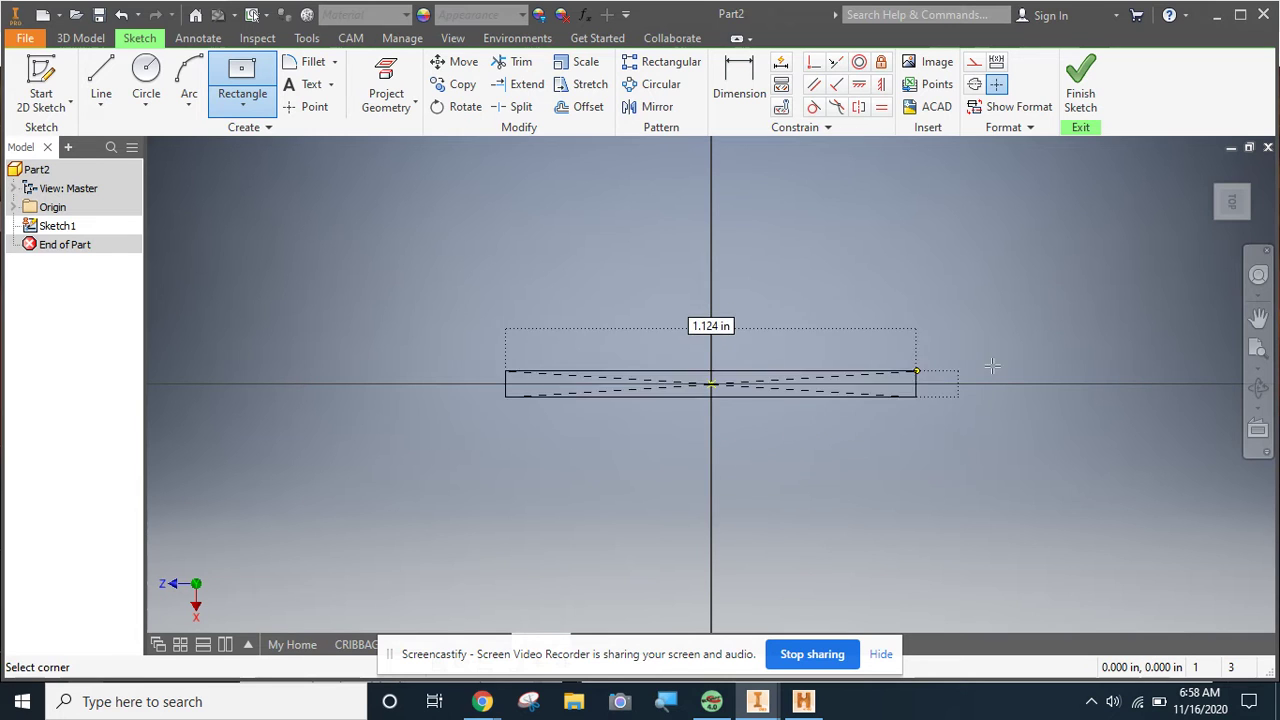
Sketch a two-point rectangle from the origin, 1.5 in tall and 1/16 in wide, as the peg's half-shaft profile
left_click(241, 108)
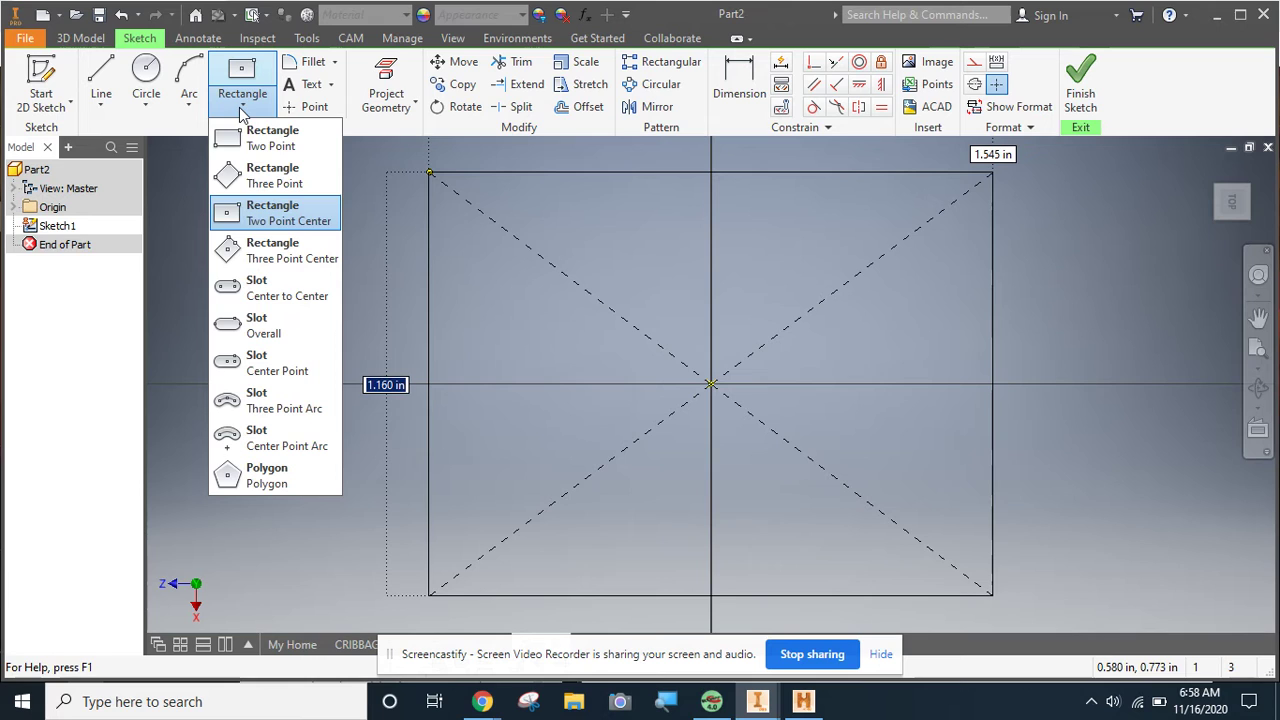
left_click(270, 148)
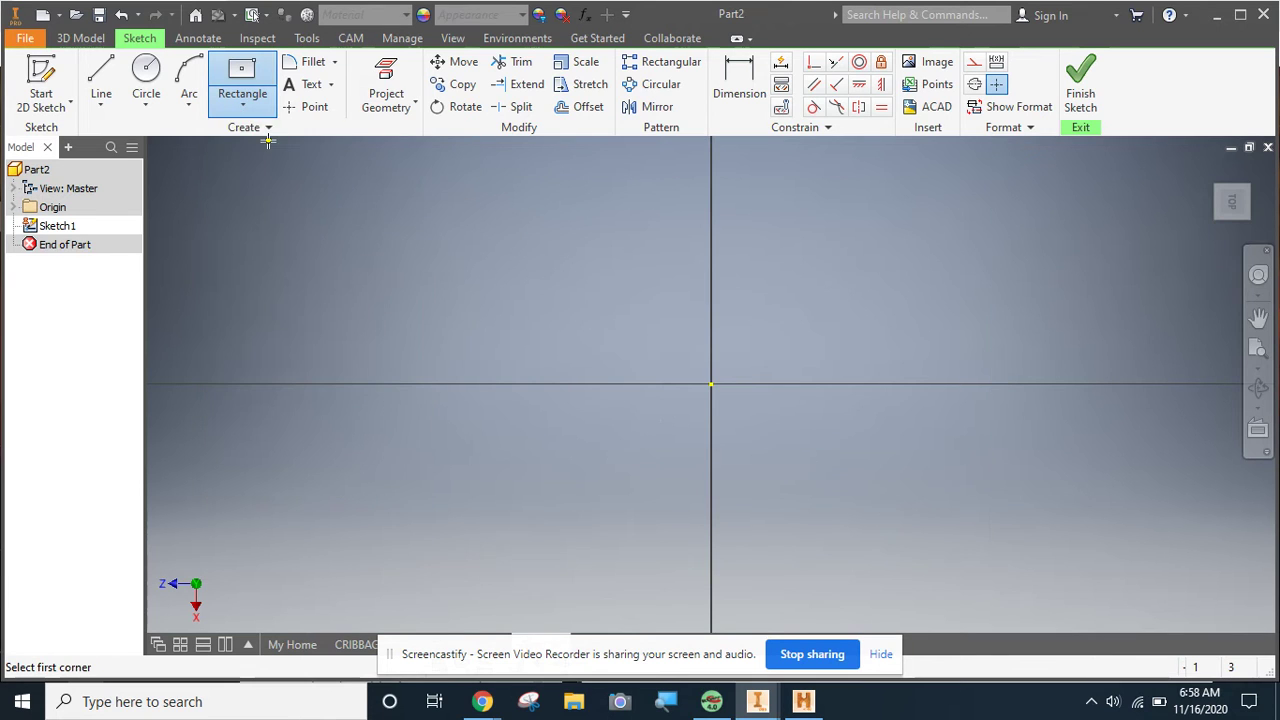
left_click(711, 384)
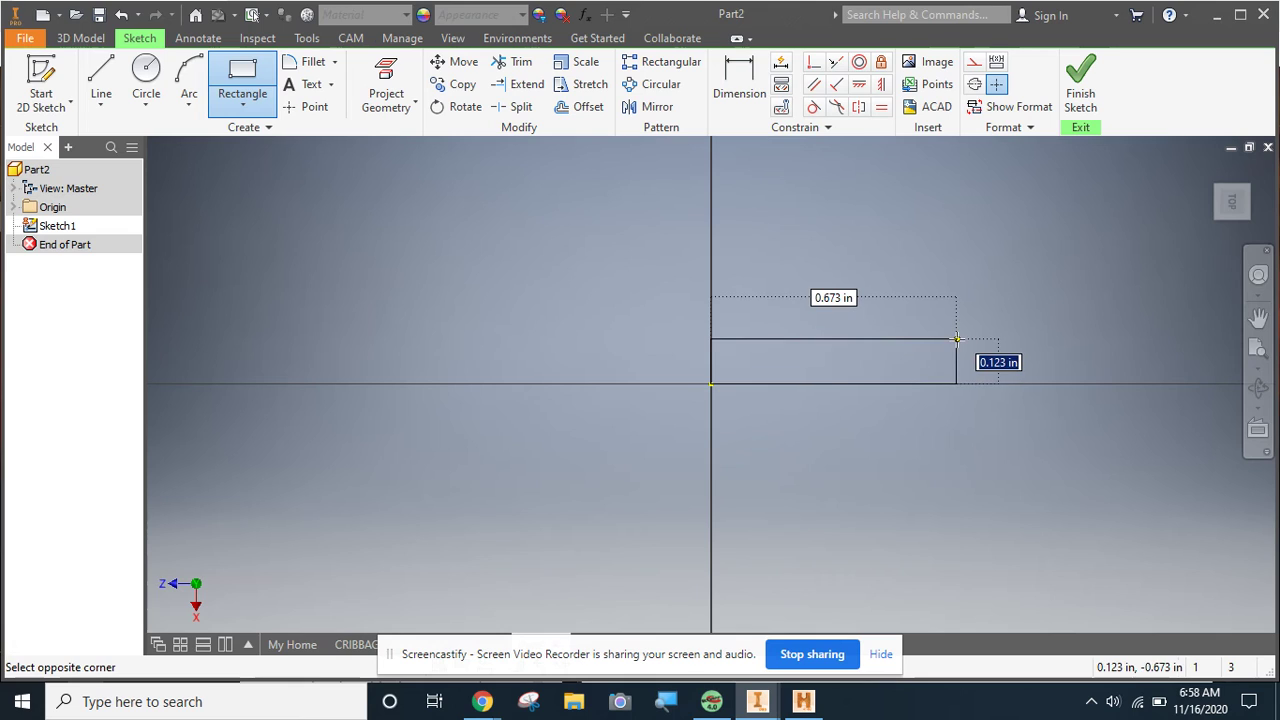
type("1")
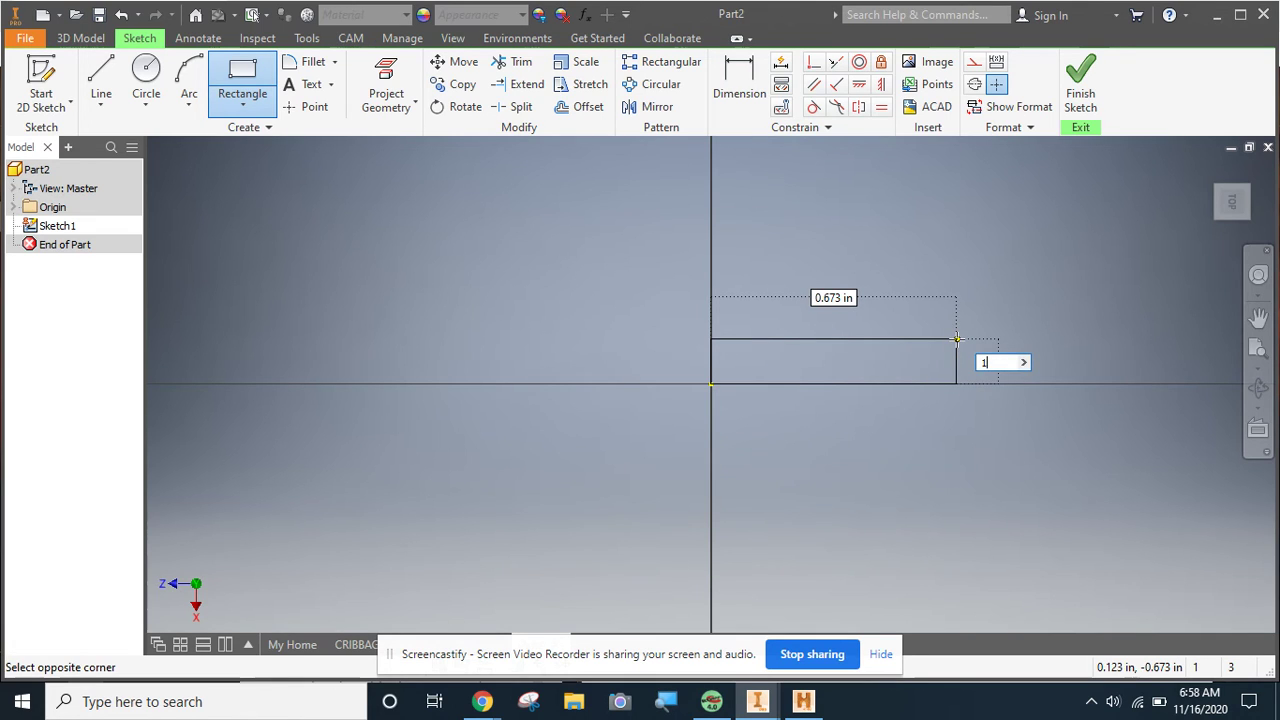
type(".5")
key("Tab")
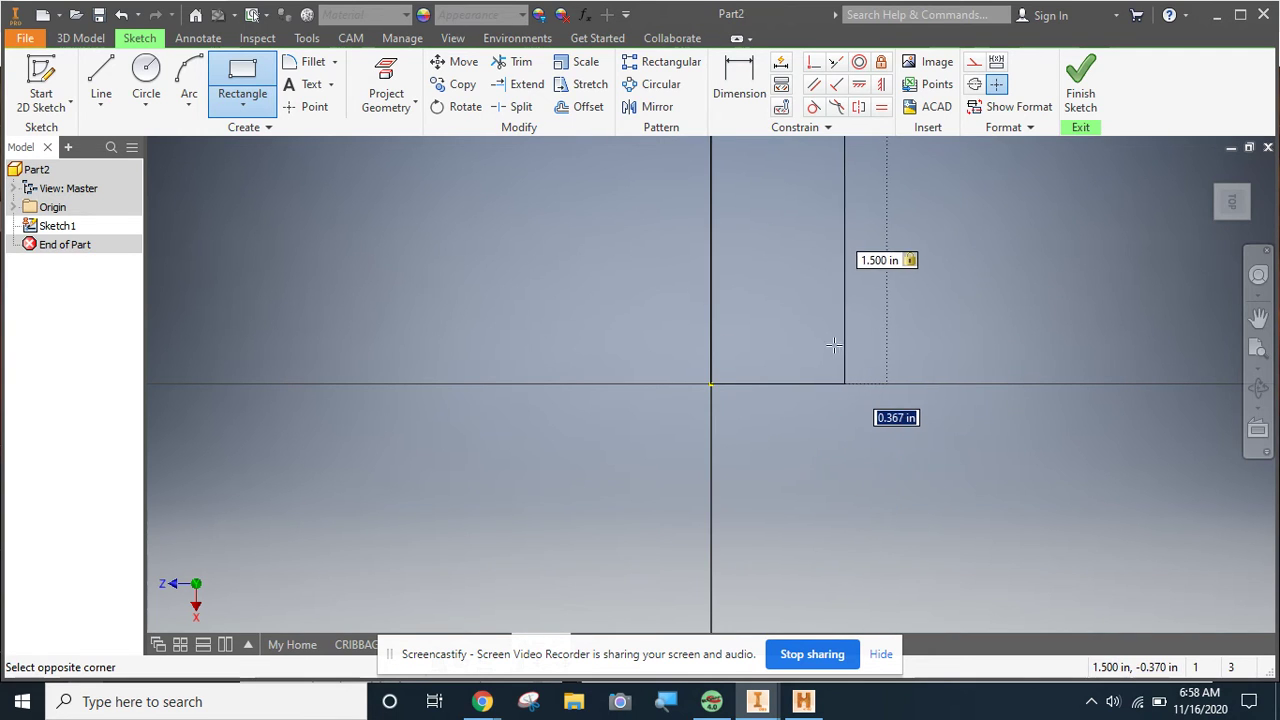
type("1")
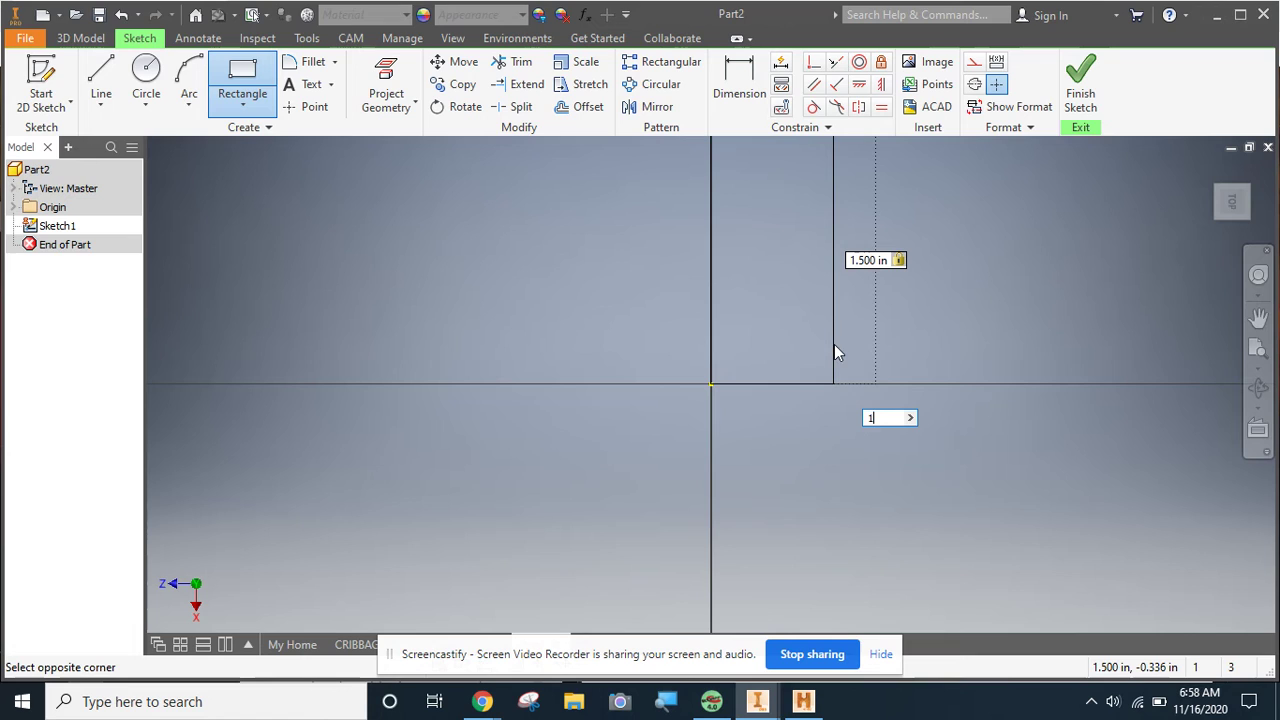
type("/6")
key("BackSpace")
type("16")
key("Return")
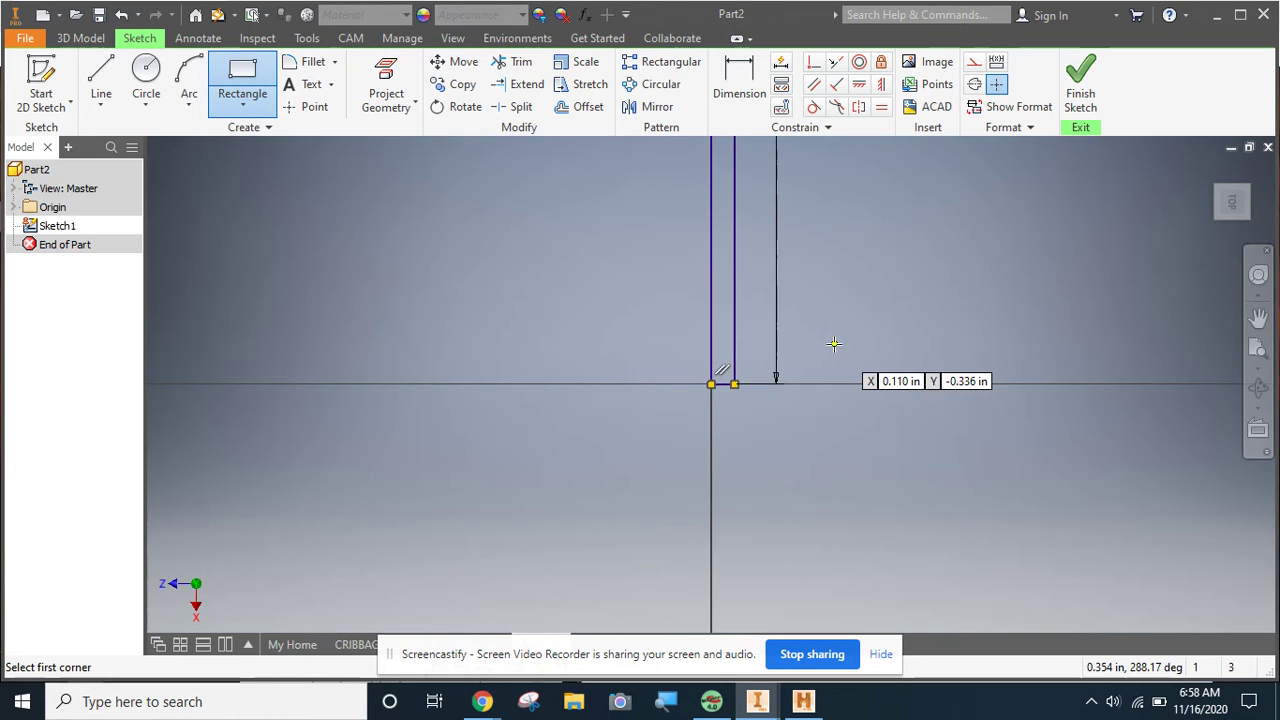
Sketch a 0.25 in diameter circle centered on the rectangle's top-left corner
key("d")
scroll(1039, 251, "down", 3)
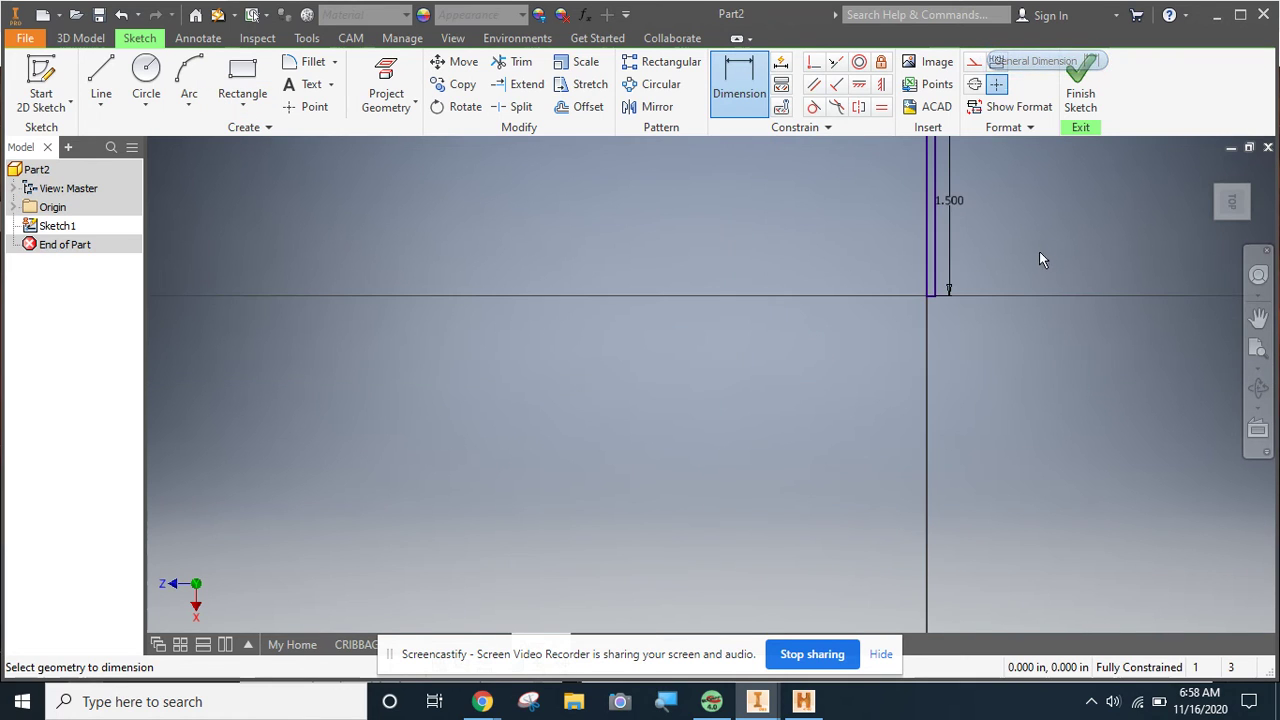
middle_click_drag(991, 283, 897, 401)
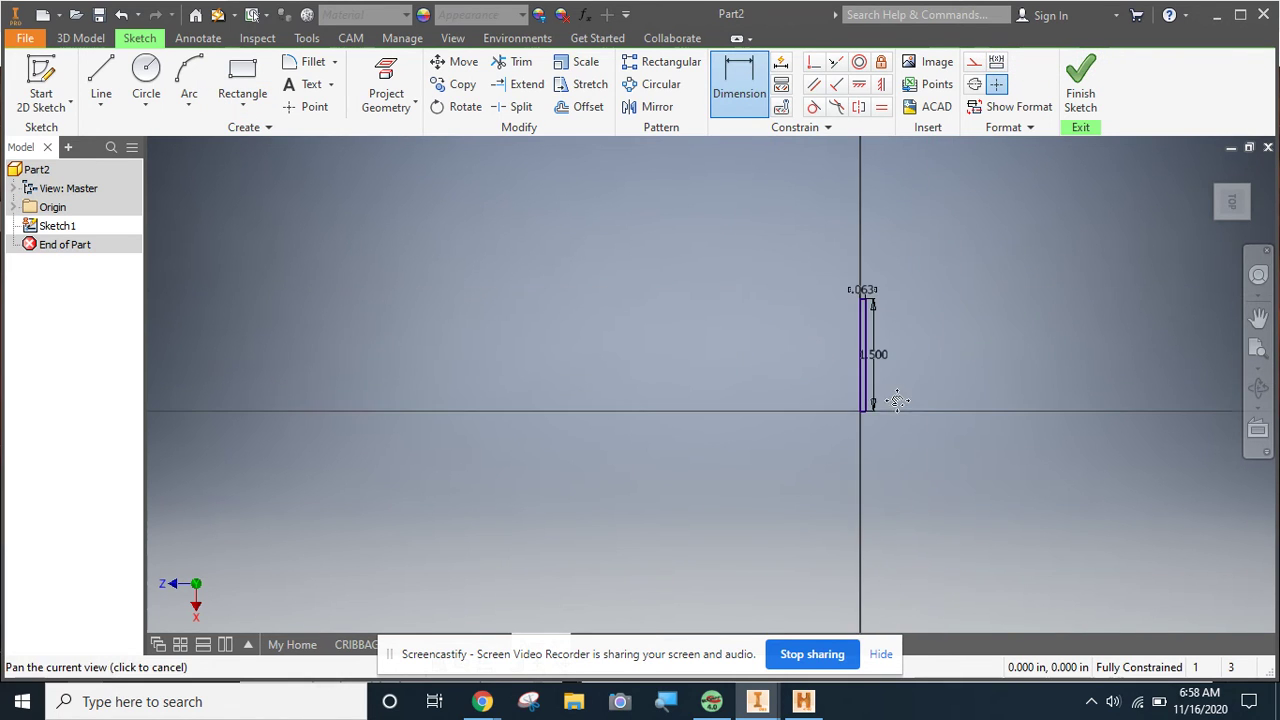
scroll(899, 335, "up", 5)
middle_click_drag(897, 262, 890, 395)
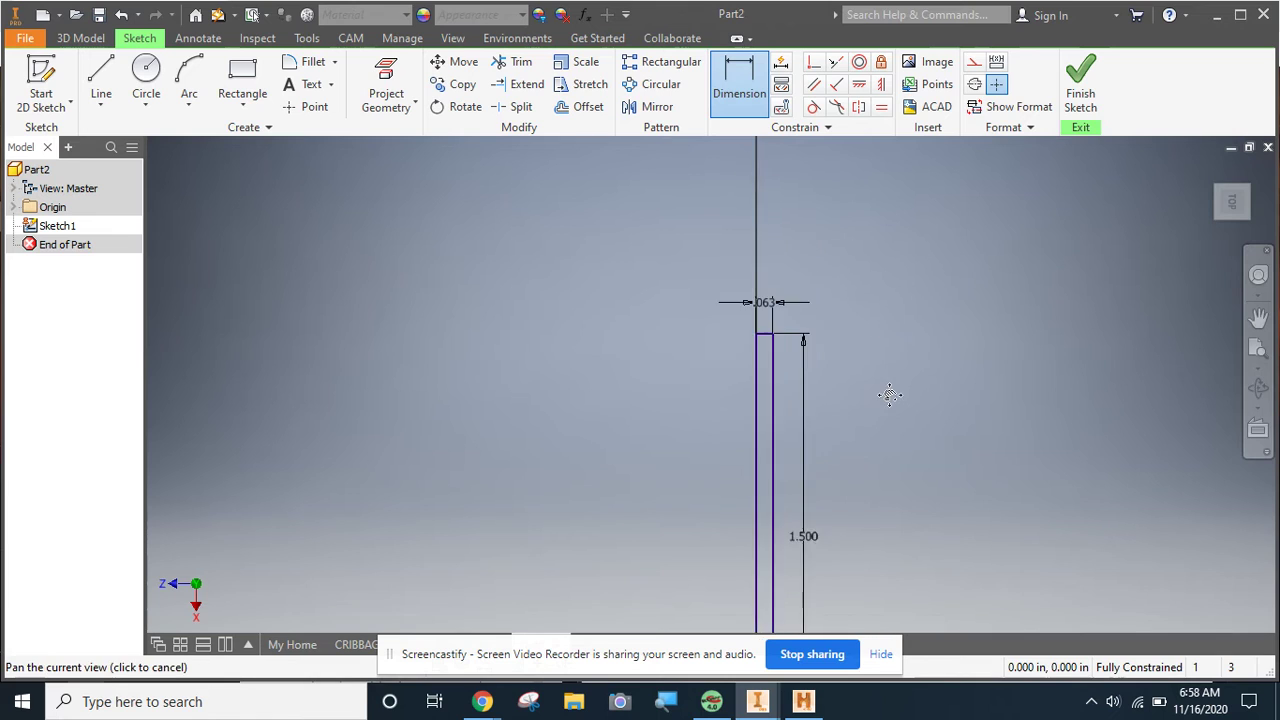
scroll(890, 395, "down", 1)
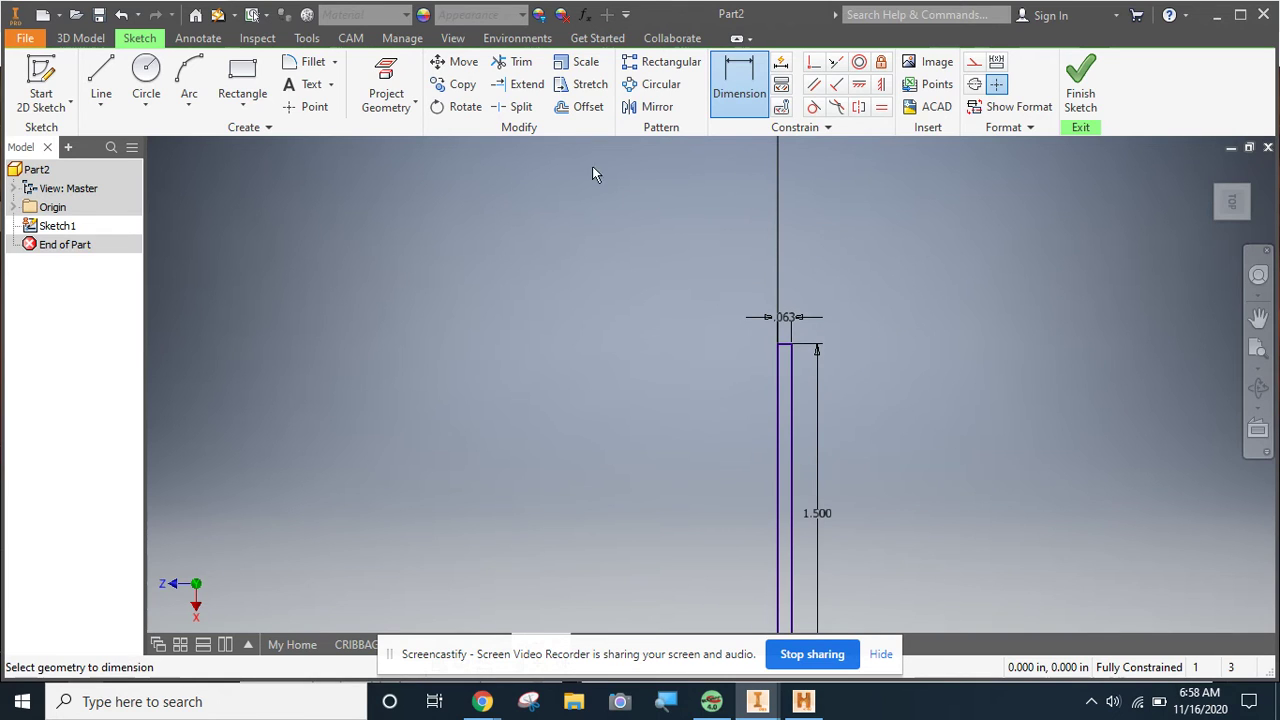
left_click(149, 70)
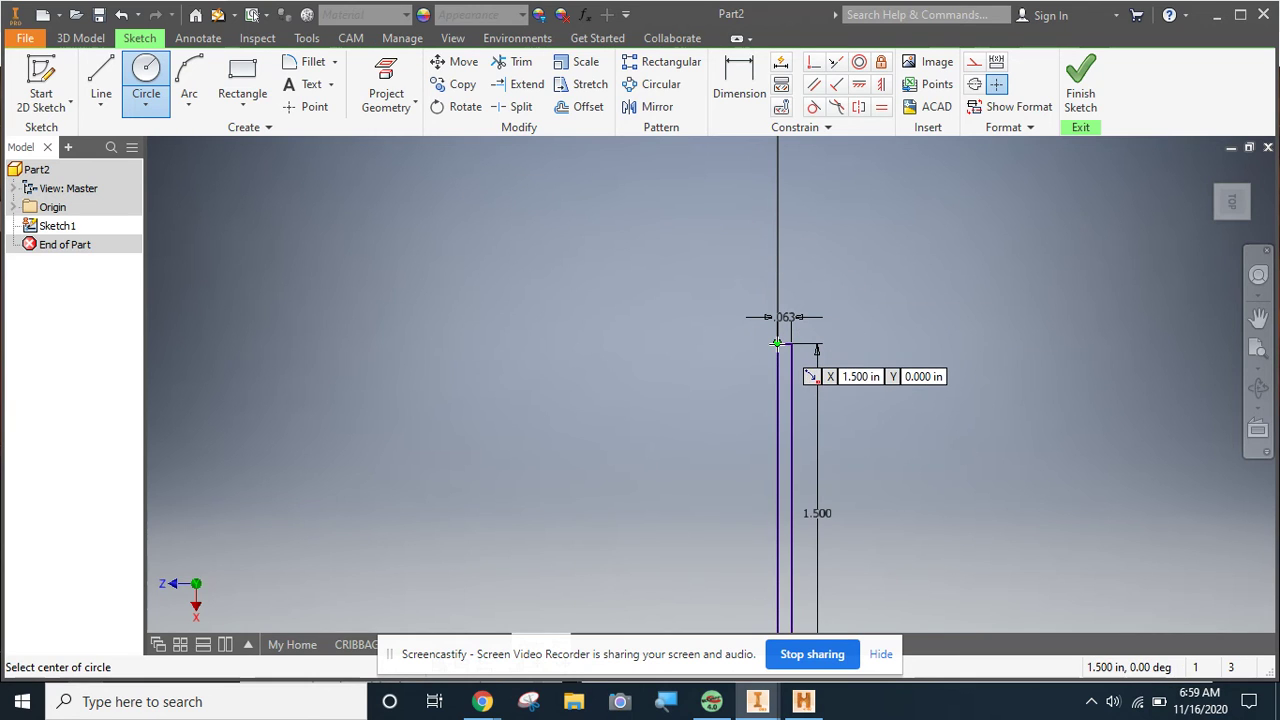
left_click(777, 343)
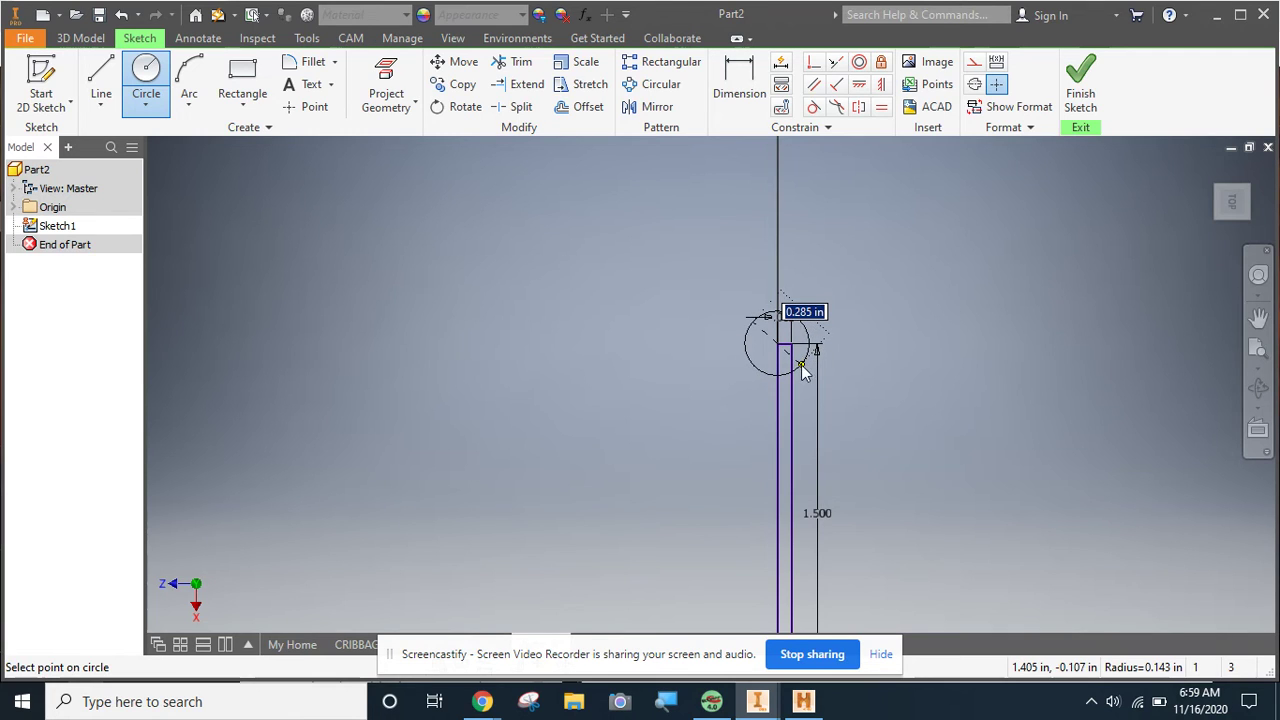
type(".")
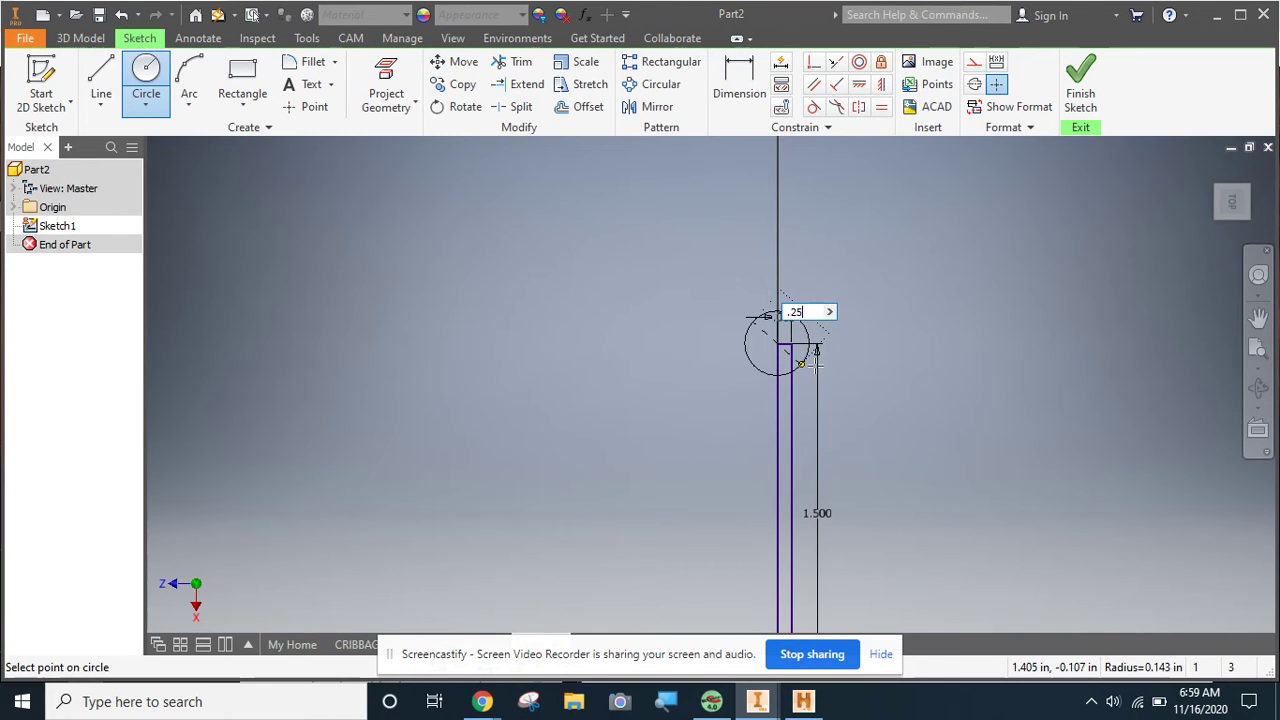
type("25")
key("Return")
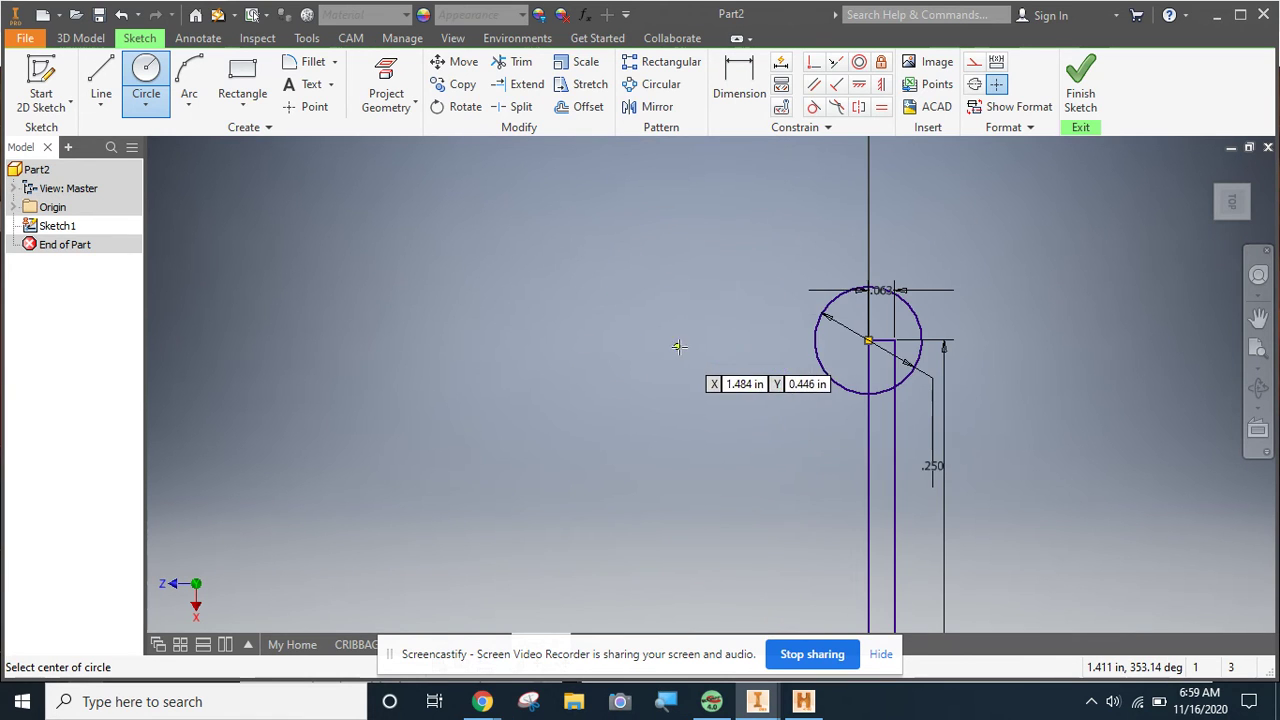
Draw a vertical line from the circle's center up to the top of the circle
scroll(677, 346, "up", 3)
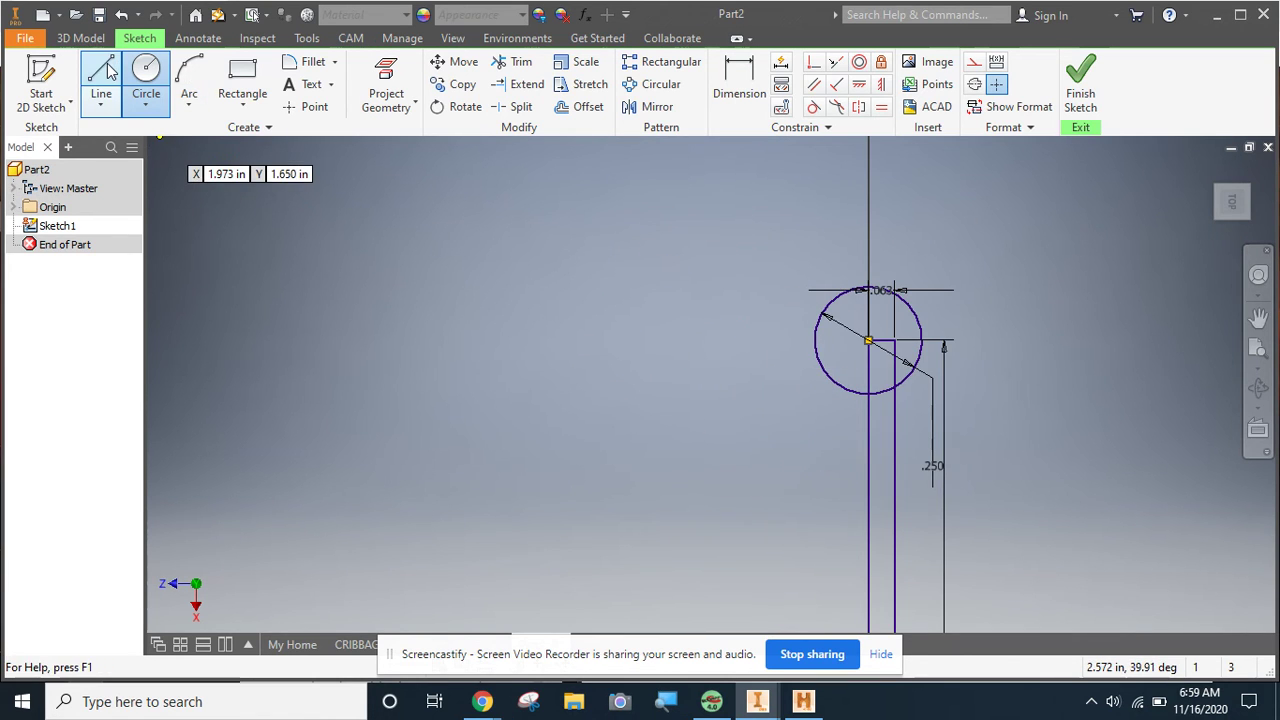
left_click(101, 80)
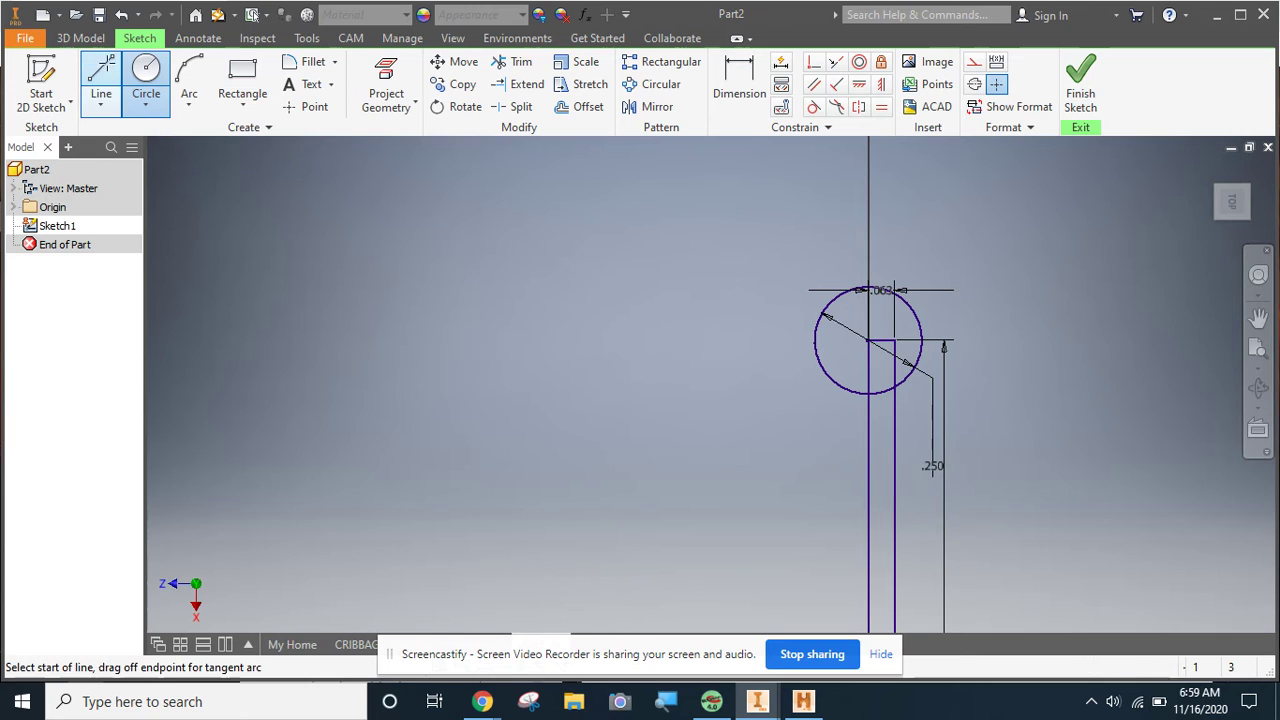
left_click(868, 341)
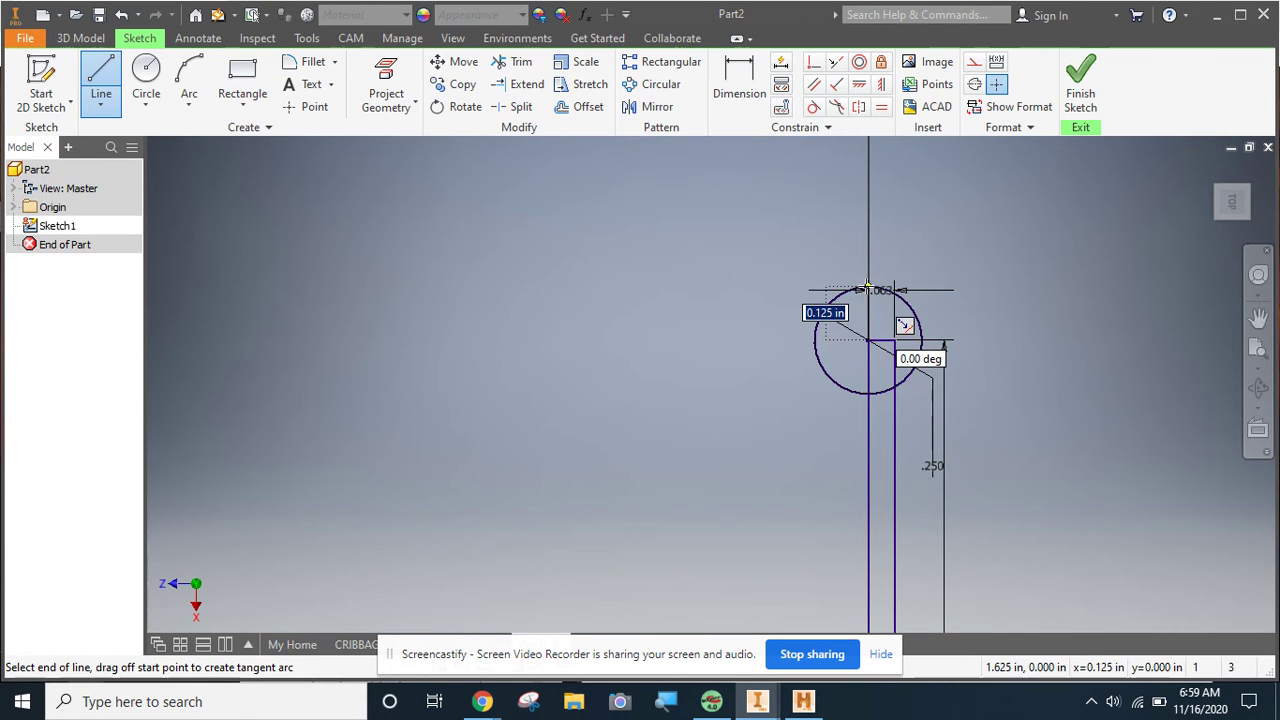
left_click(868, 287)
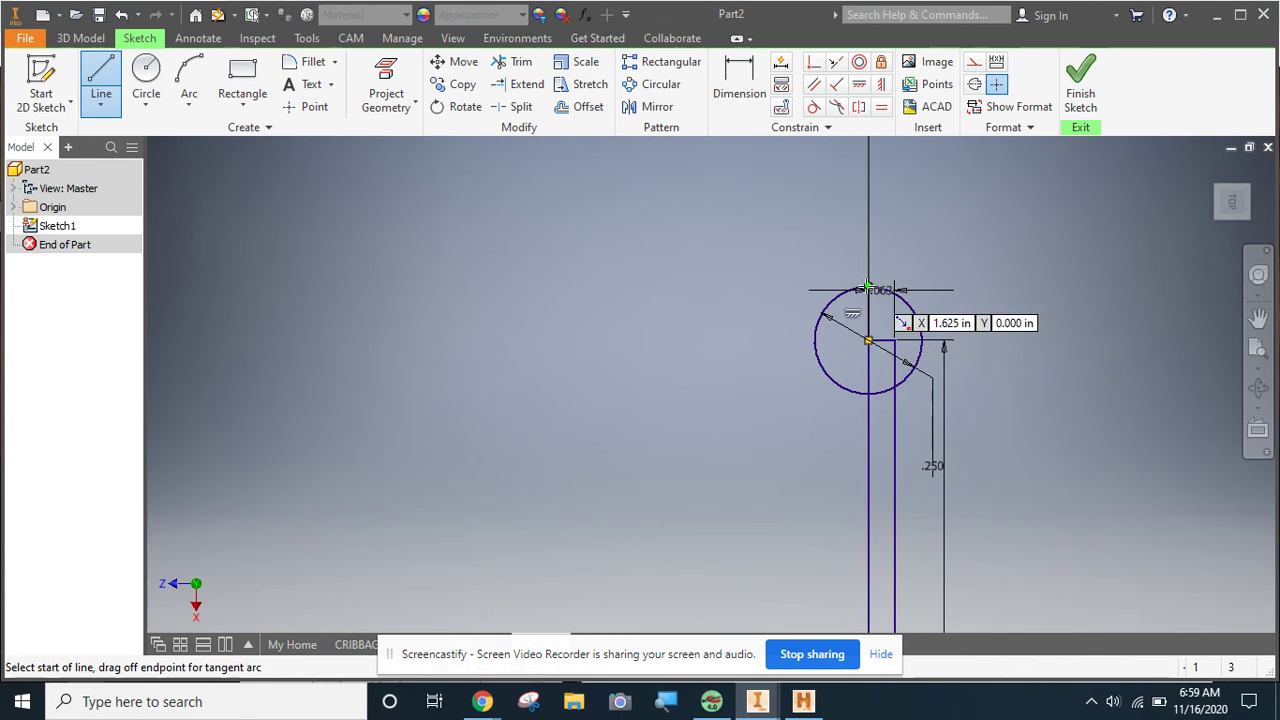
Trim the profile to a half-round head, removing the circle's left half, the shaft's right edge inside it and the arc crossing the shaft
left_click(530, 66)
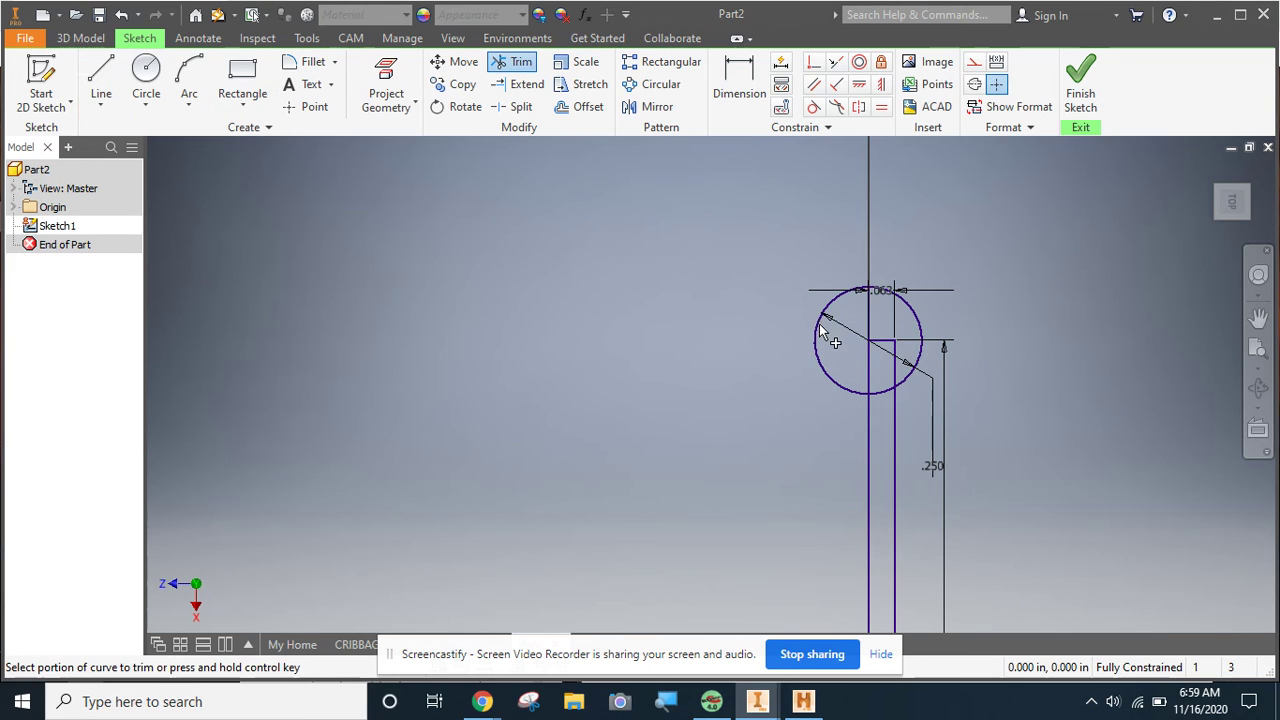
left_click(817, 332)
left_click(896, 346)
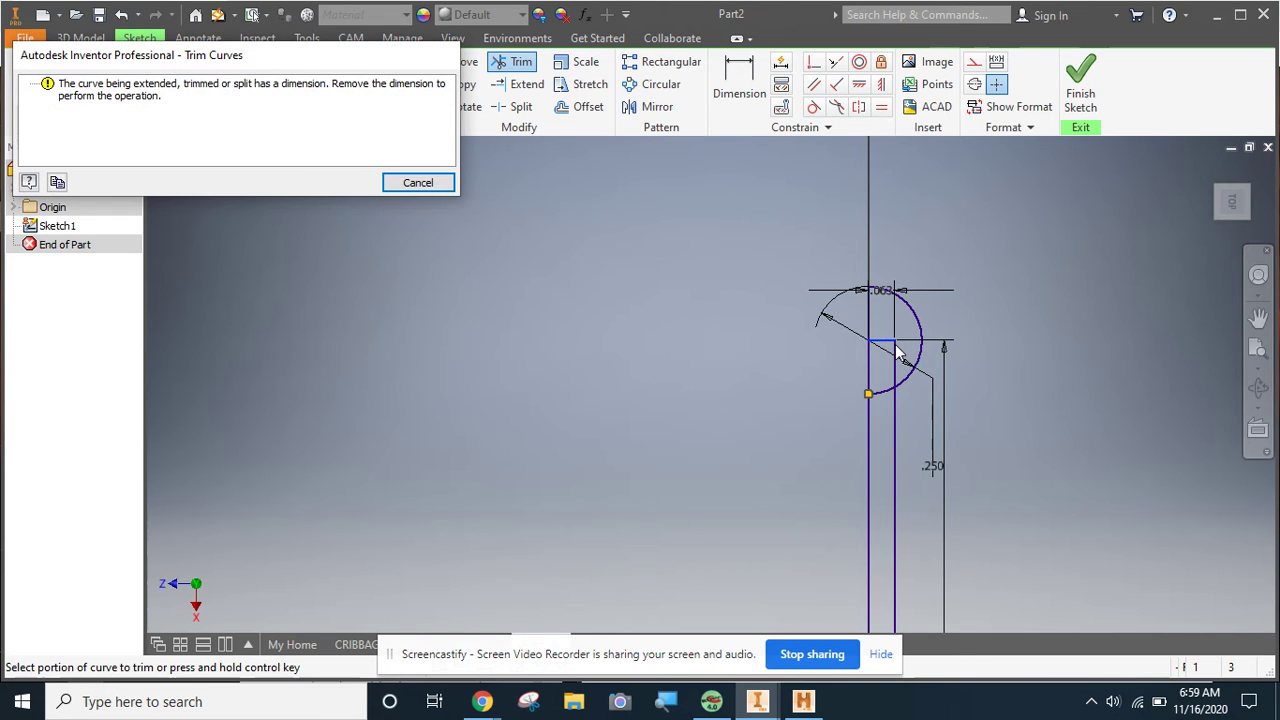
left_click(408, 183)
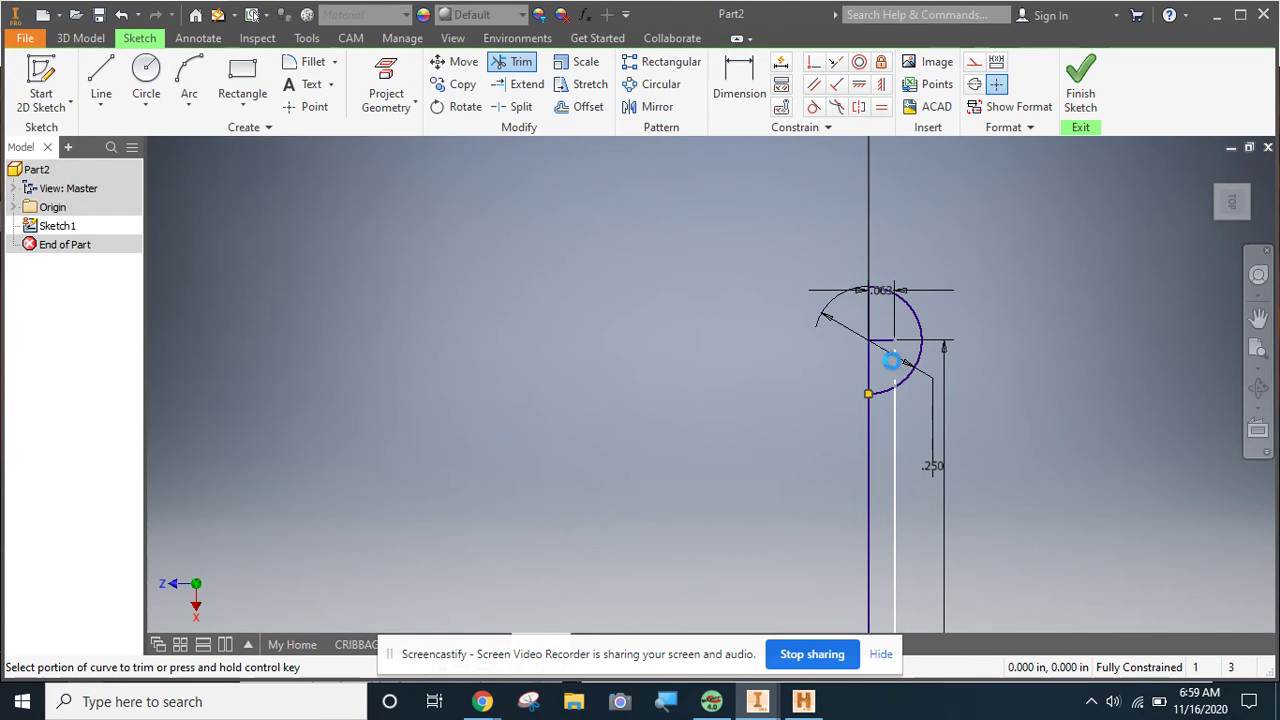
left_click(896, 366)
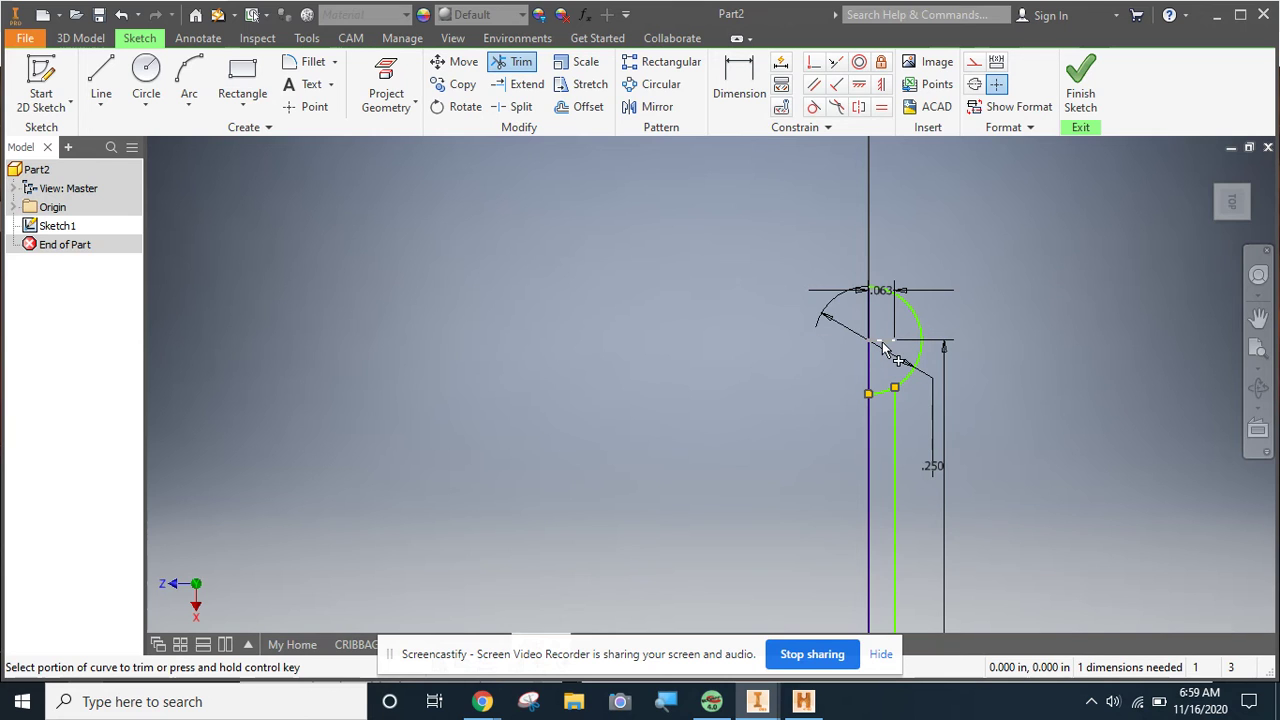
left_click(885, 345)
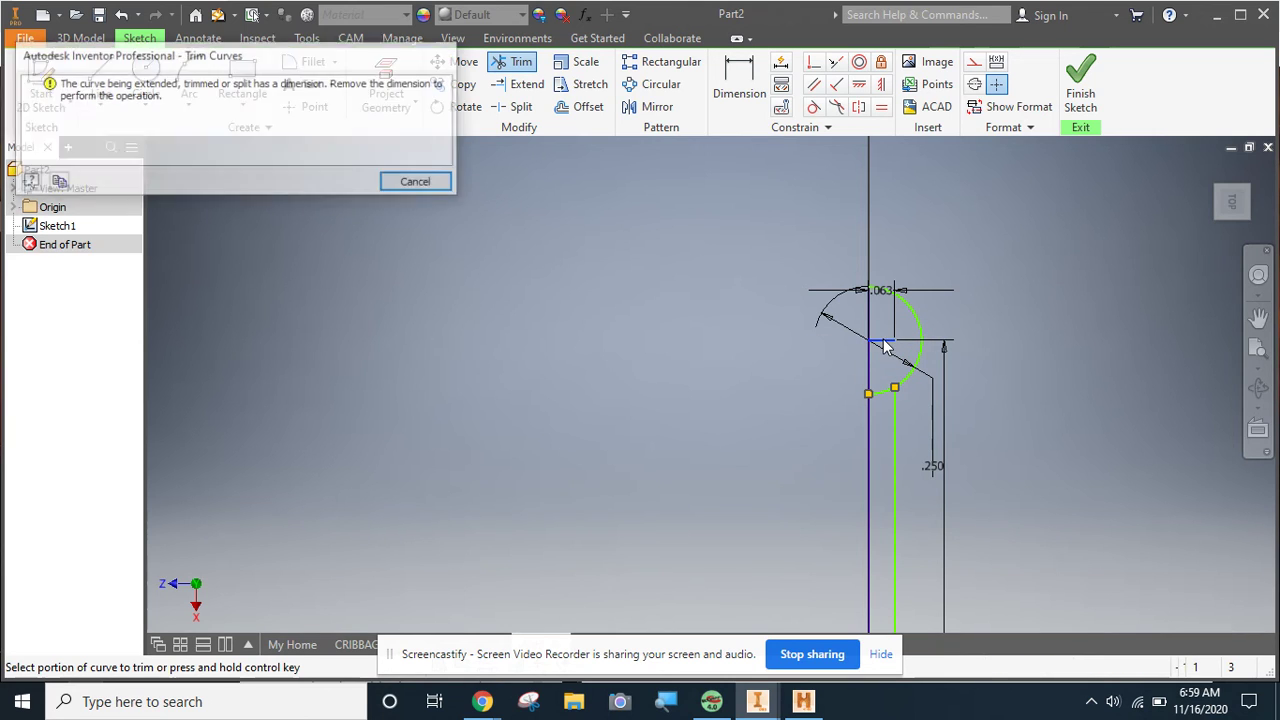
left_click(416, 182)
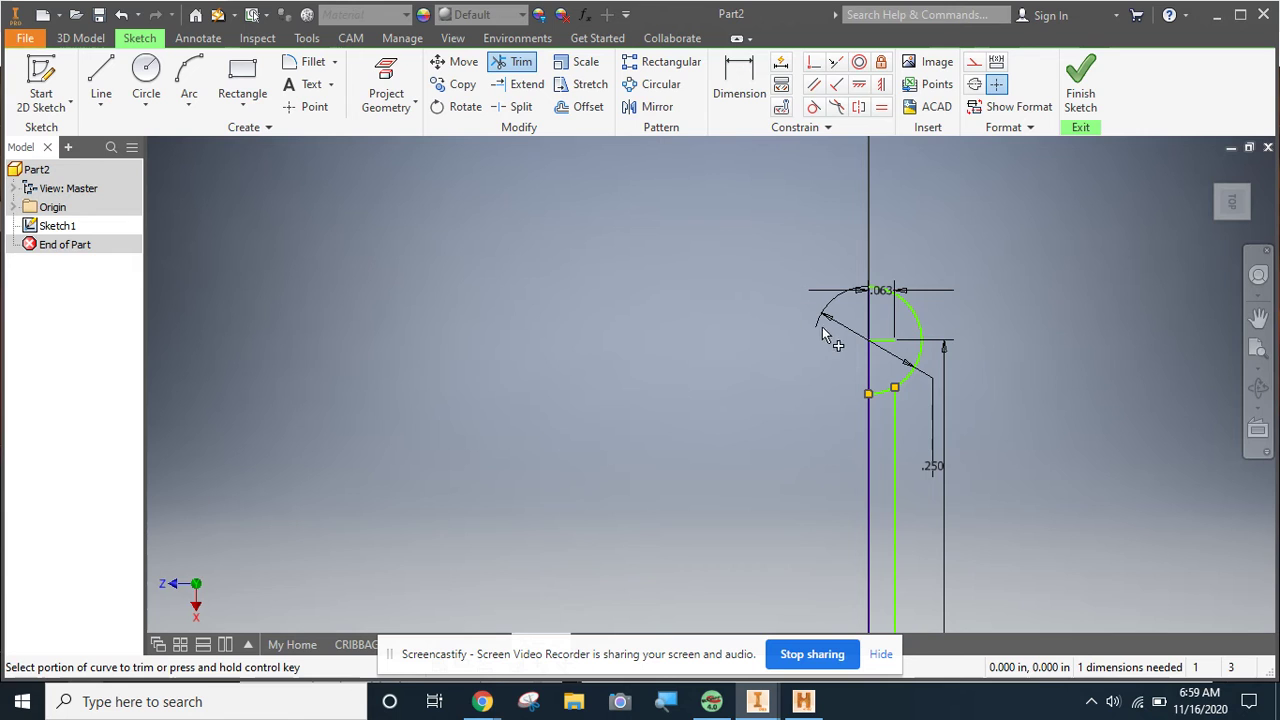
left_click(877, 397)
Draw a slanted line from the midpoint of the shaft's bottom edge up to its right edge, and trim the right edge below it
scroll(1000, 435, "down", 5)
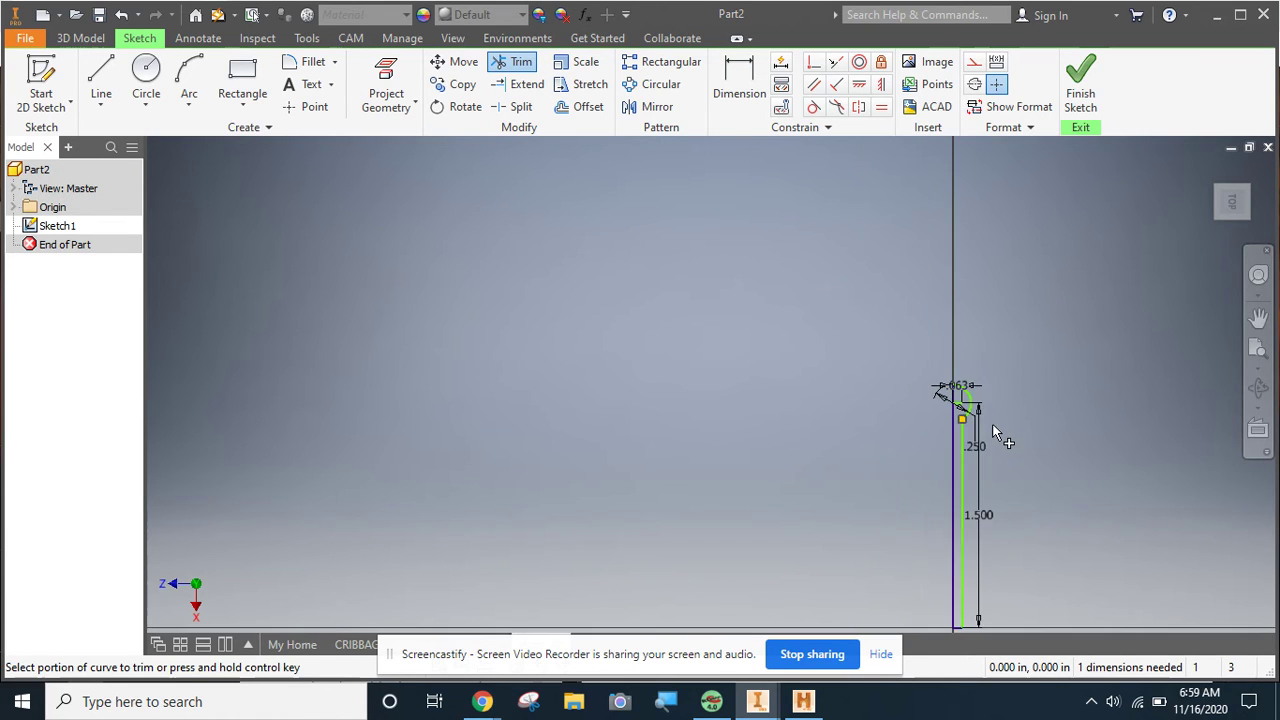
middle_click_drag(986, 423, 865, 312)
scroll(870, 372, "up", 5)
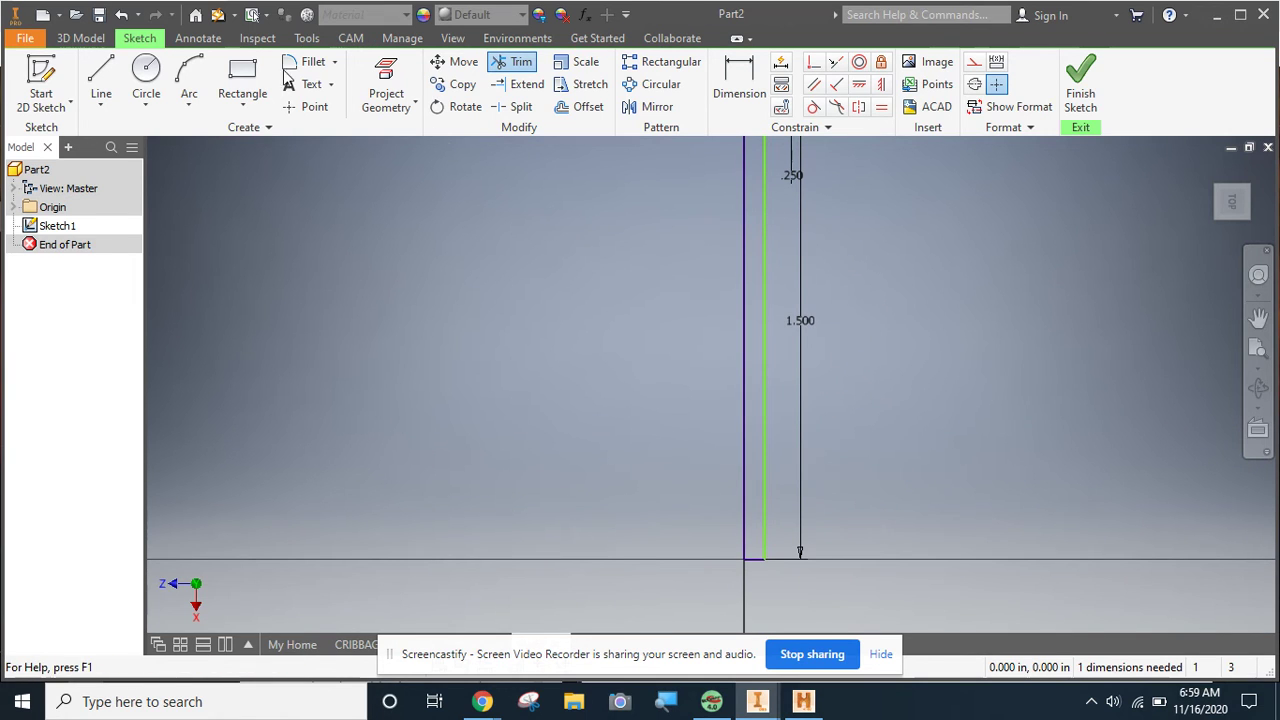
left_click(104, 82)
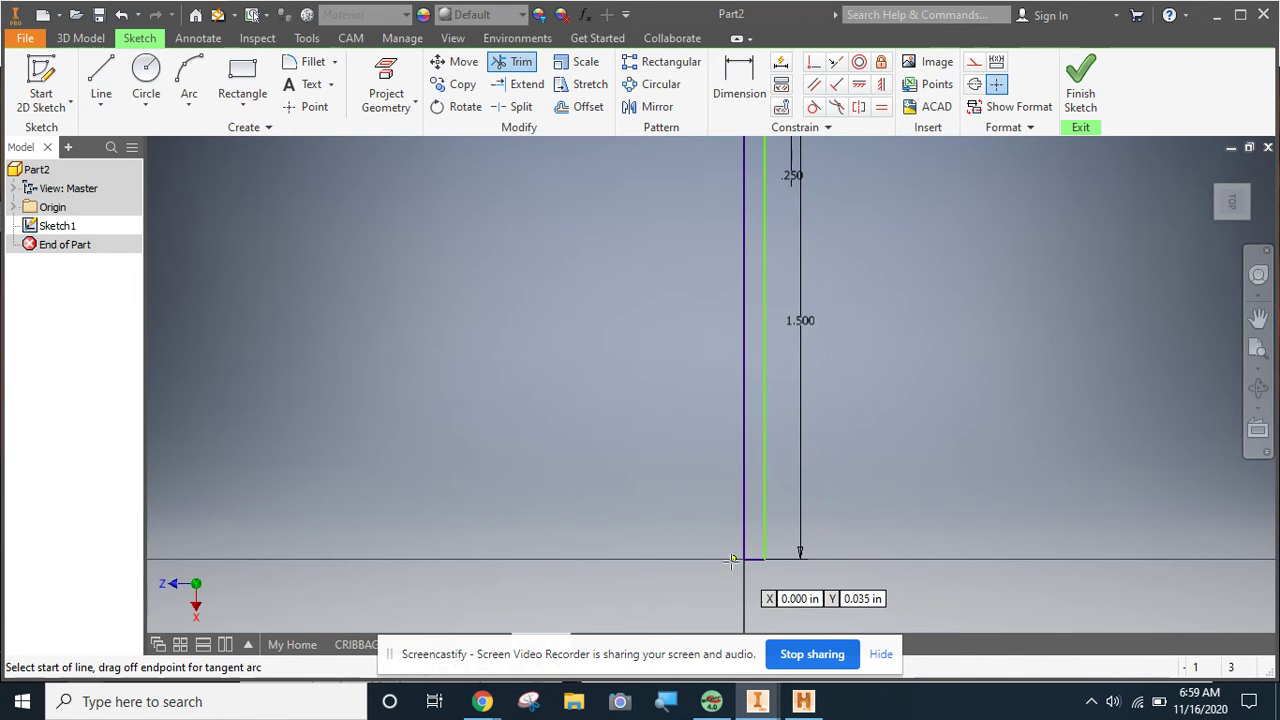
scroll(760, 560, "up", 3)
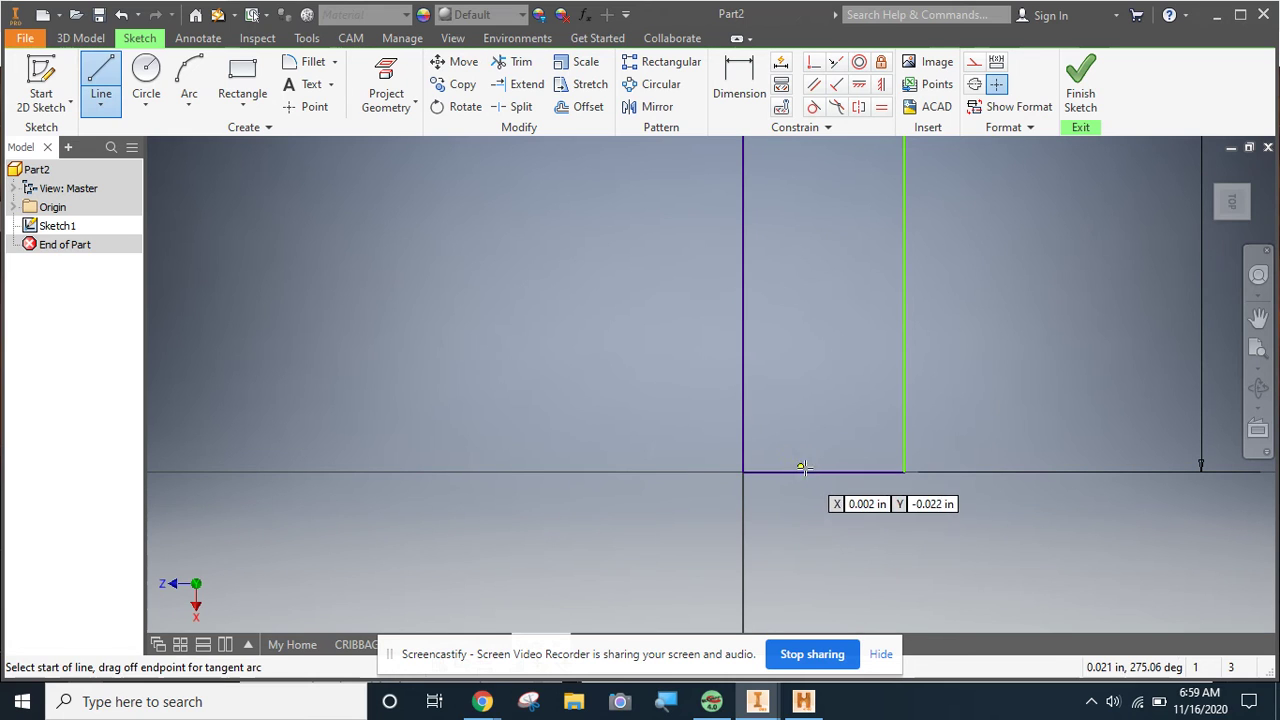
left_click(824, 472)
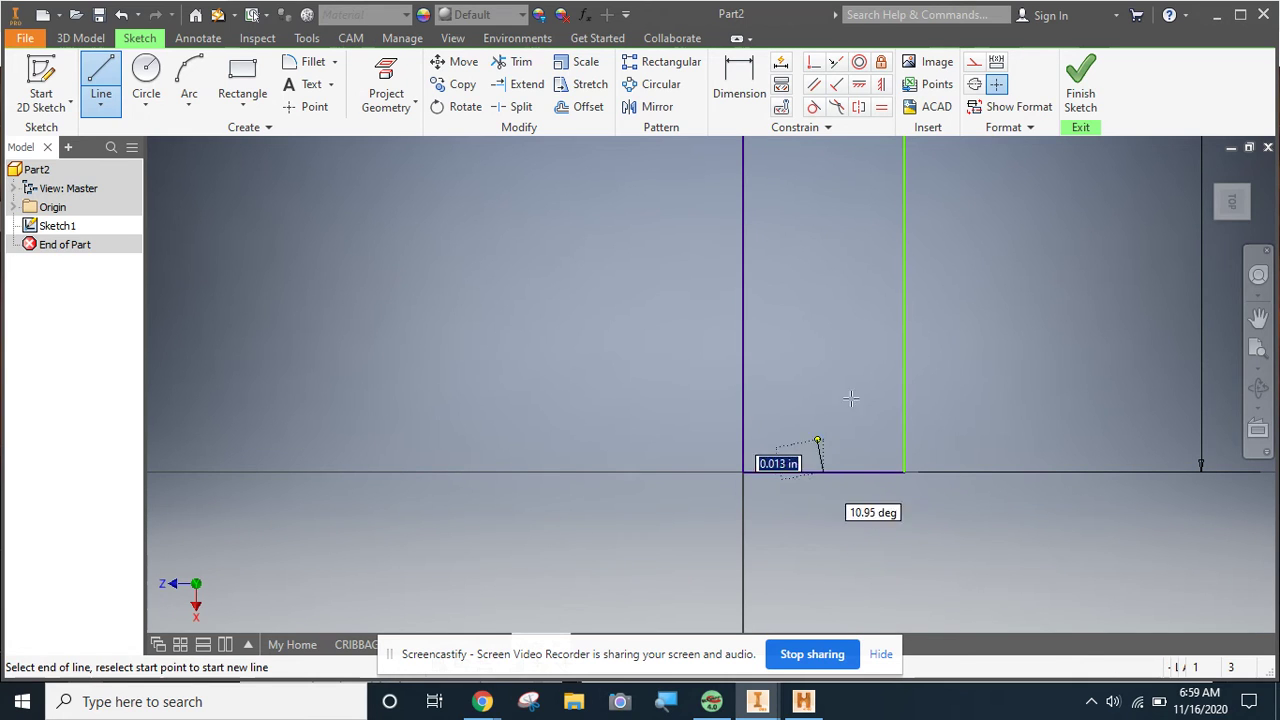
scroll(855, 347, "up", 4)
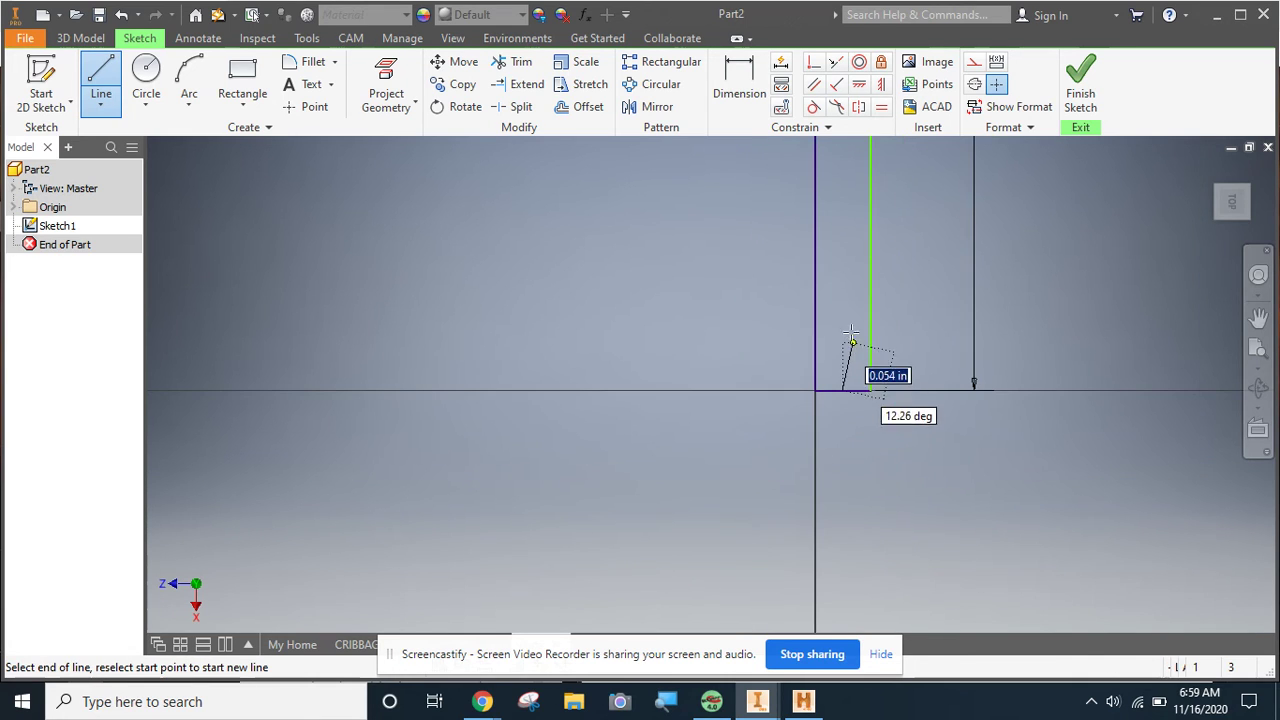
left_click(870, 207)
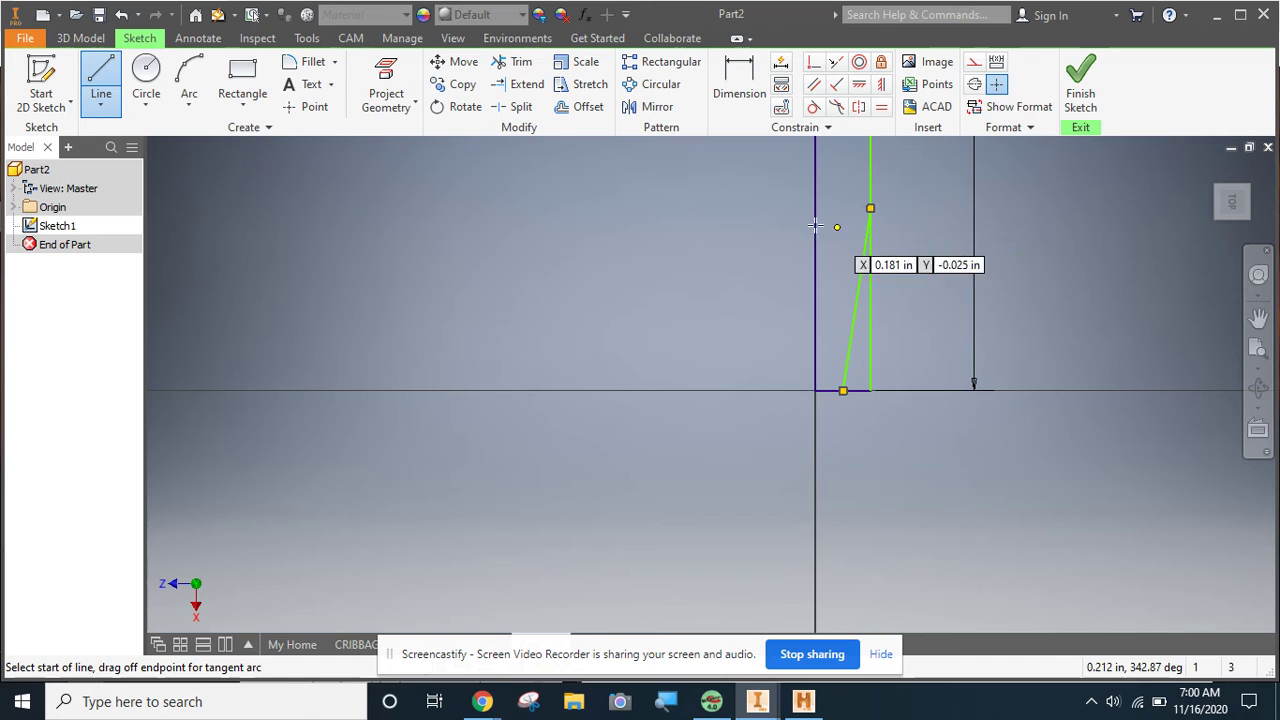
left_click(515, 61)
left_click(870, 338)
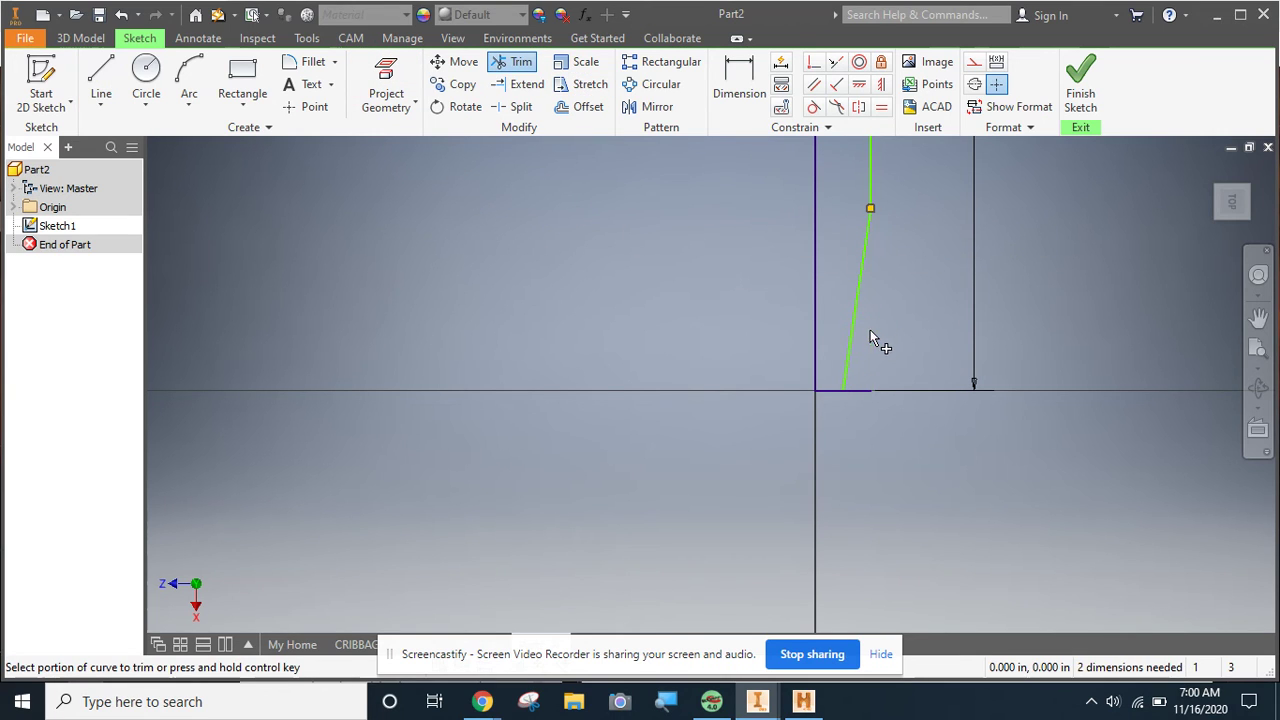
Try to trim the shaft's bottom edge beyond the slanted line, and undo the trim
left_click(862, 392)
key("Escape")
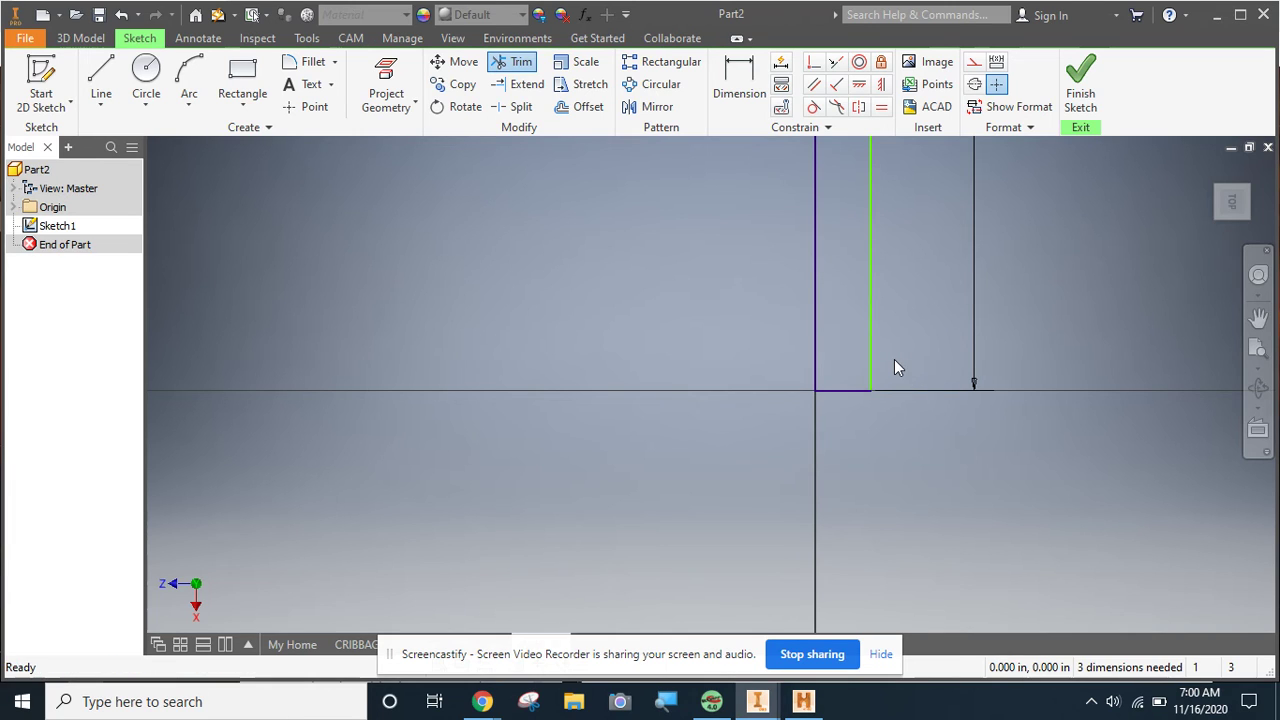
left_click(120, 14)
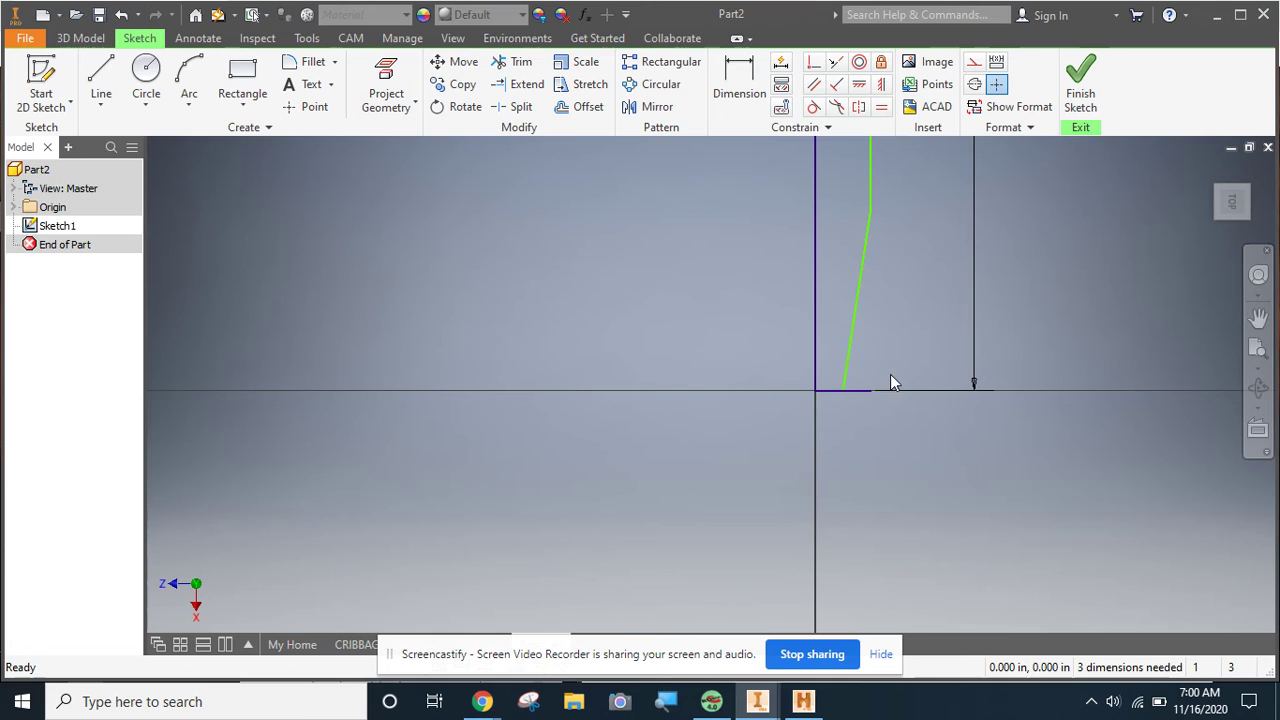
Finish the sketch and try to revolve the peg profile
scroll(890, 374, "up", 5)
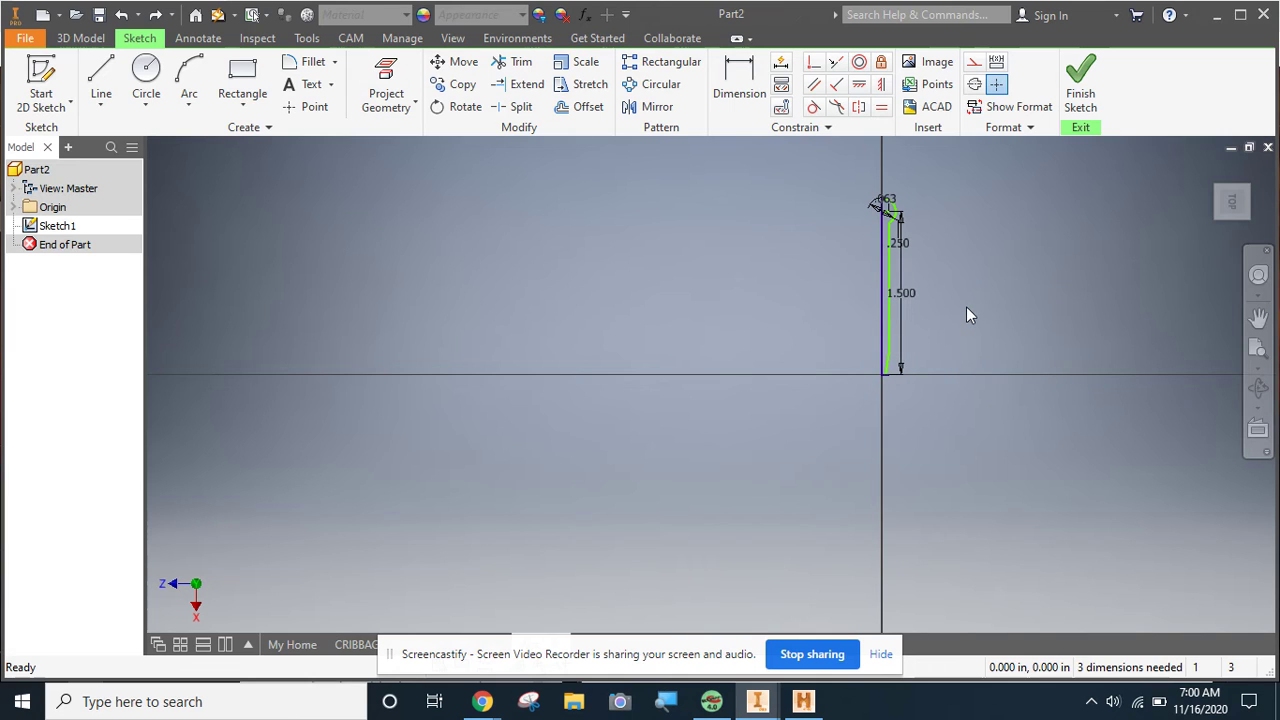
scroll(952, 314, "up", 2)
scroll(930, 318, "down", 3)
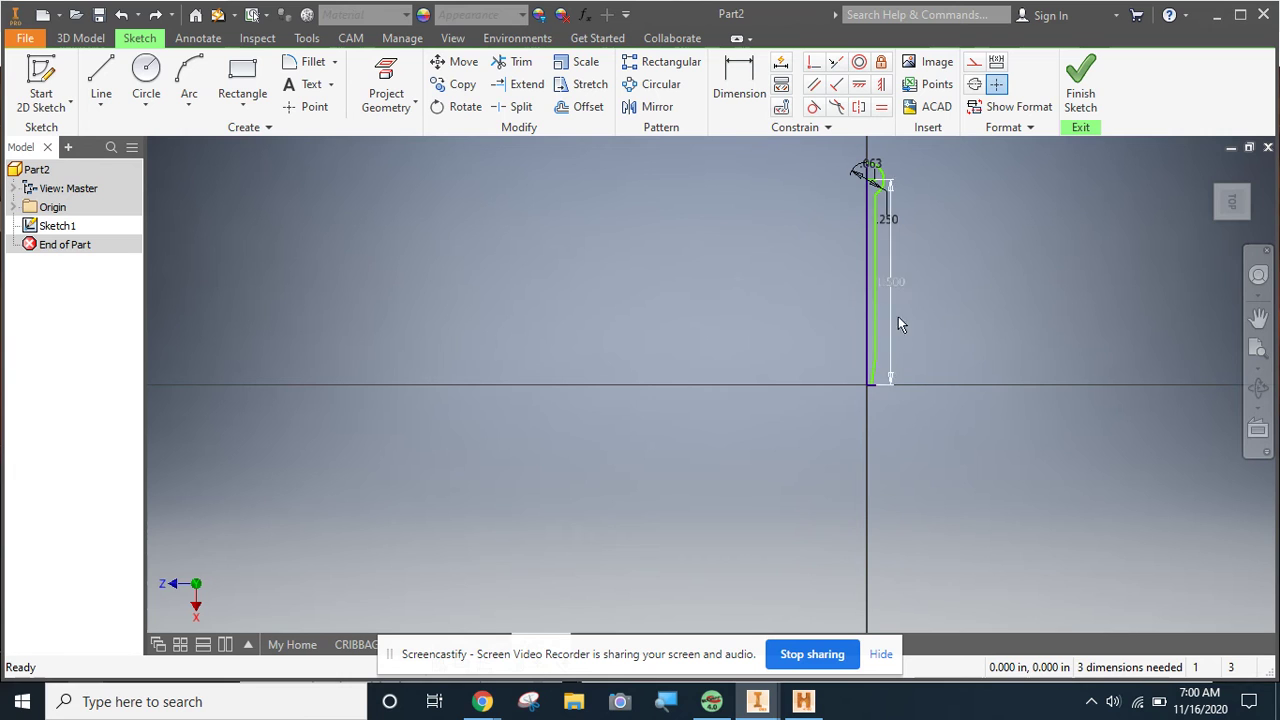
left_click(1083, 80)
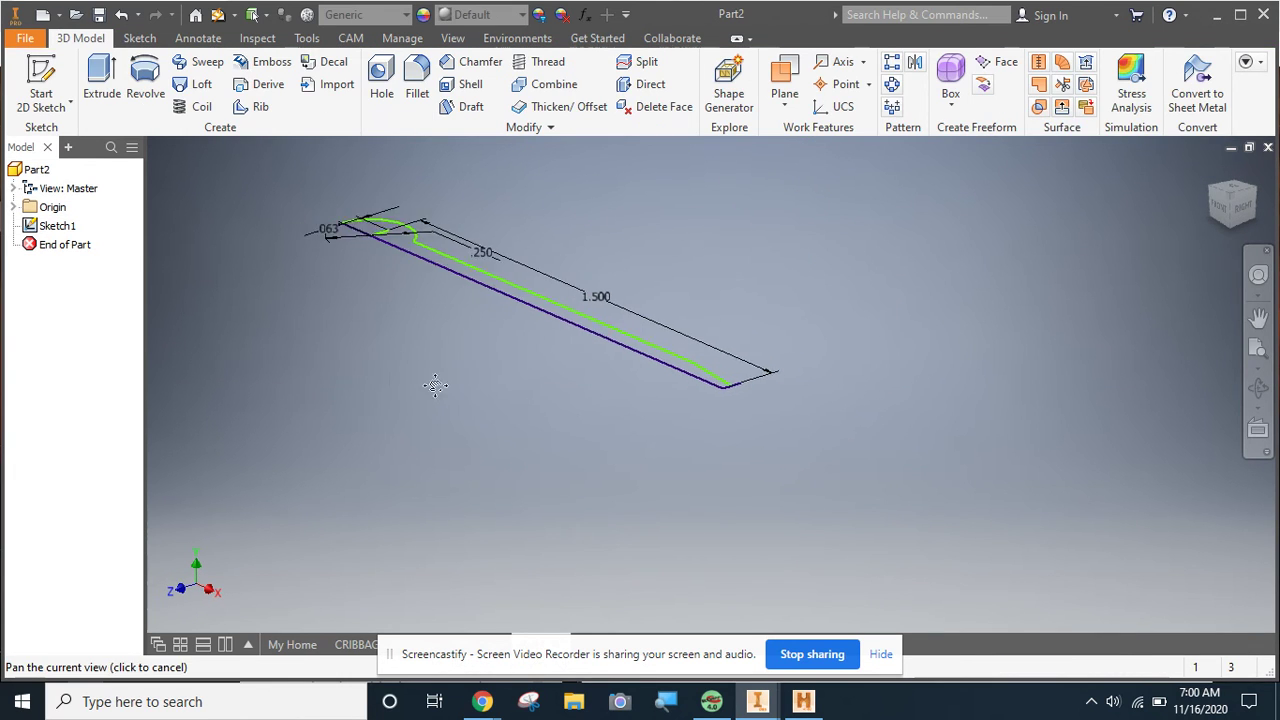
middle_click_drag(435, 385, 620, 429)
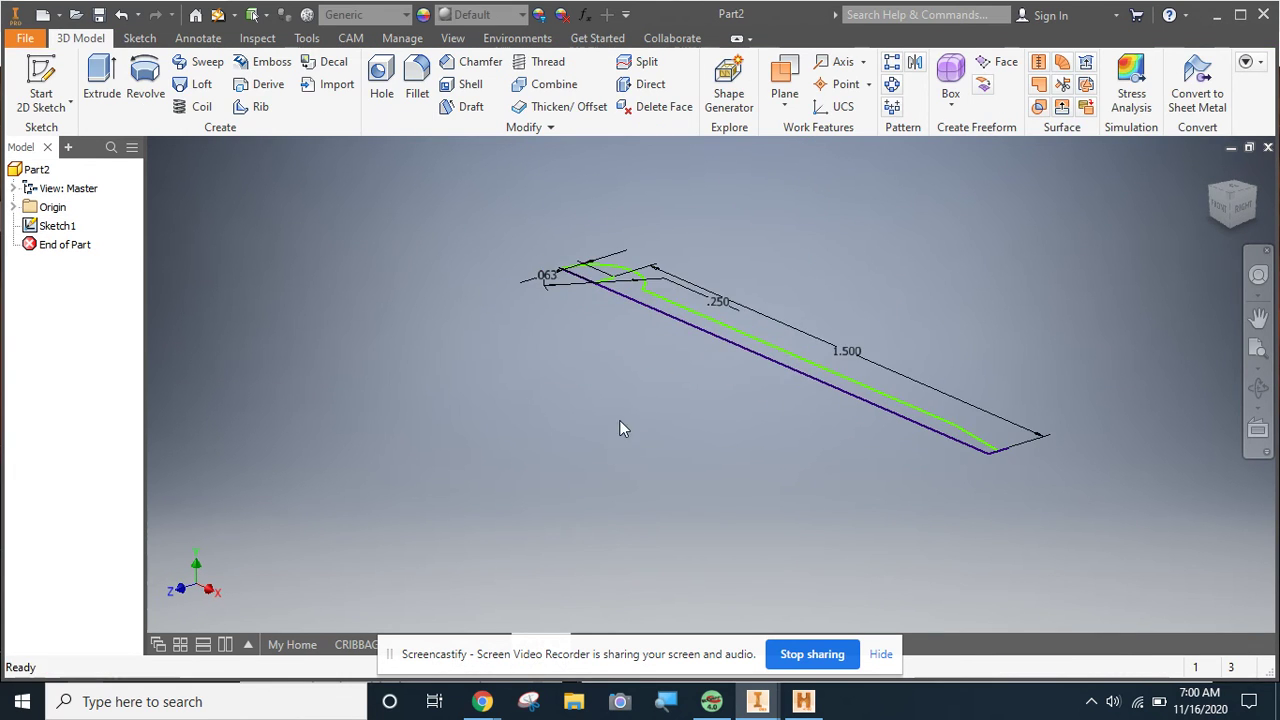
left_click(140, 82)
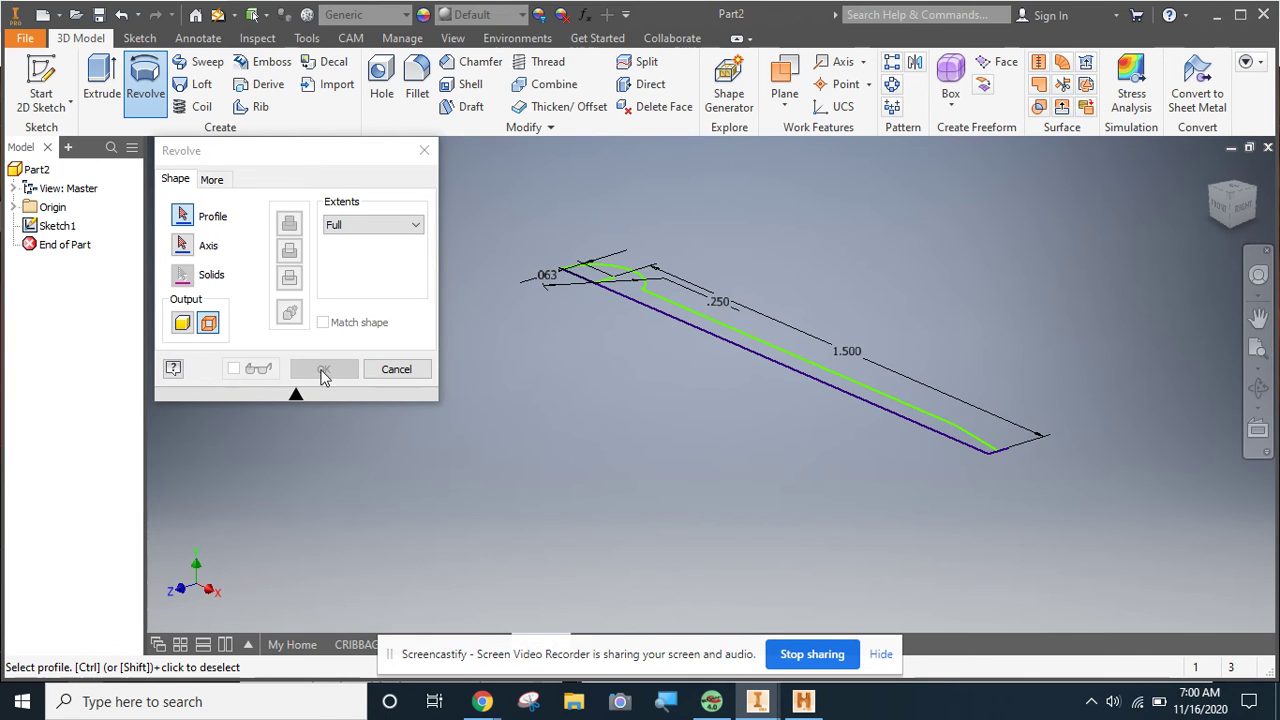
left_click(396, 369)
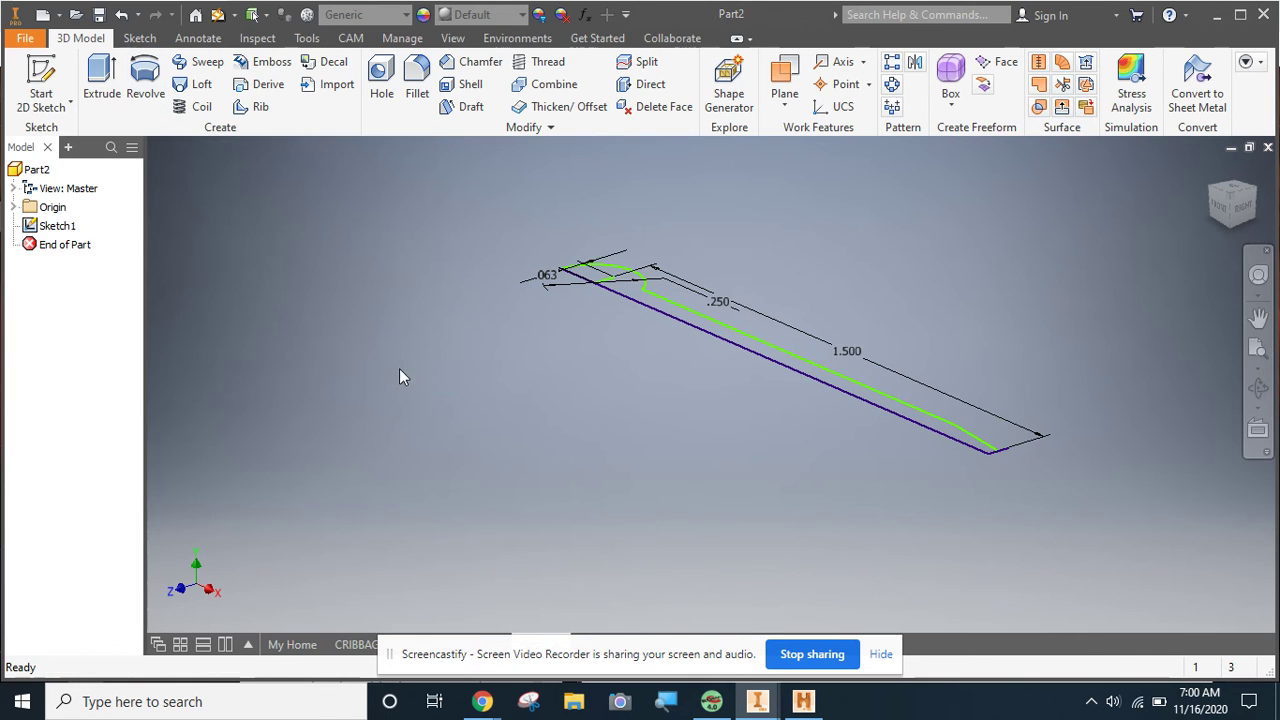
double_click(50, 227)
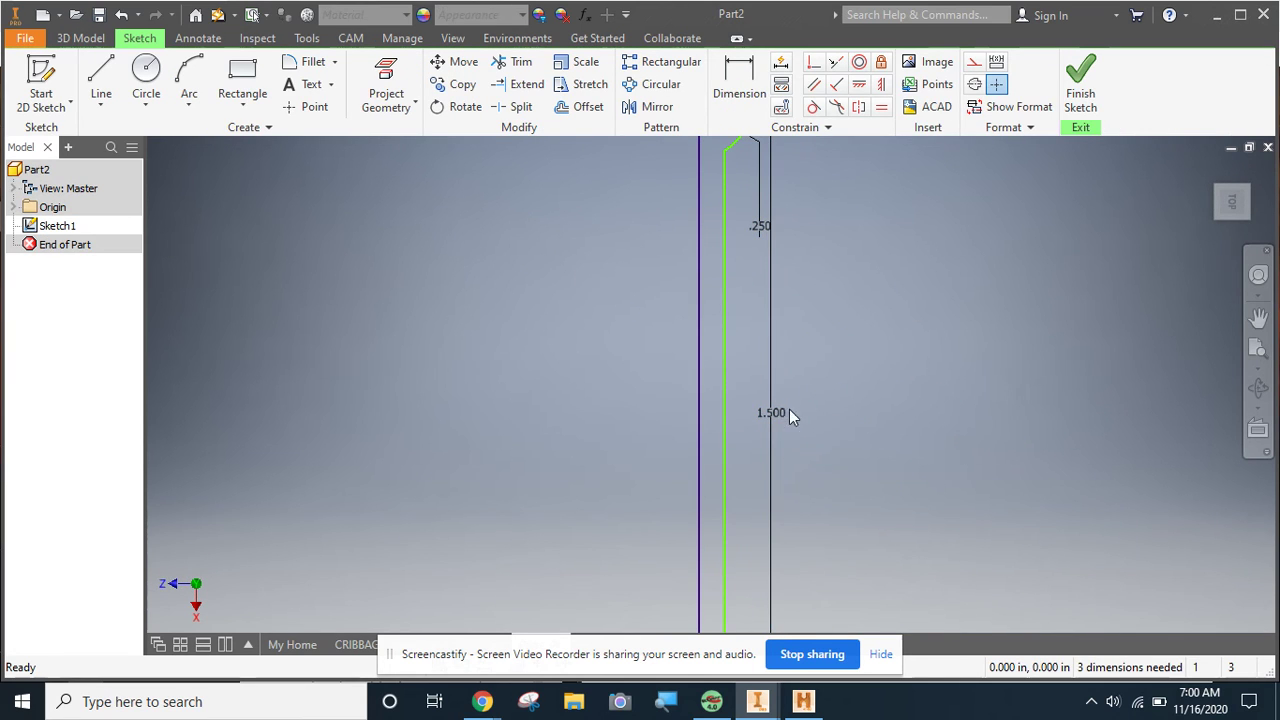
scroll(812, 358, "down", 5)
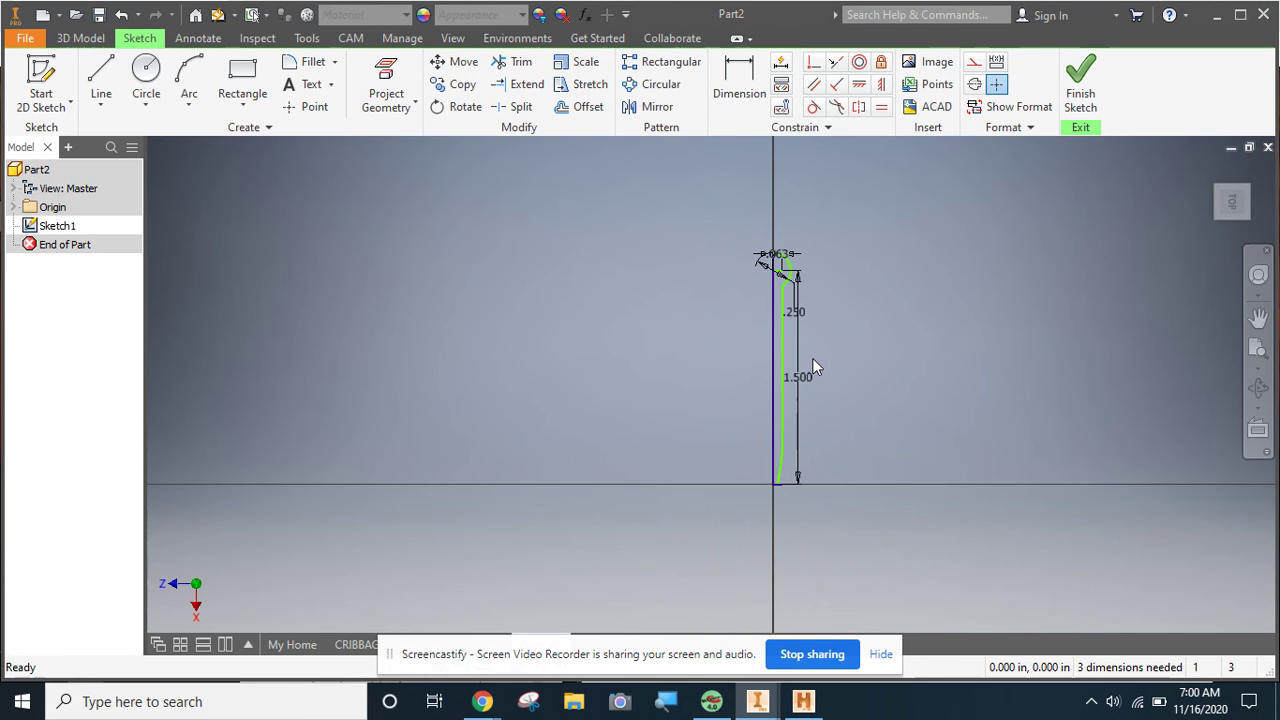
right_click(781, 262)
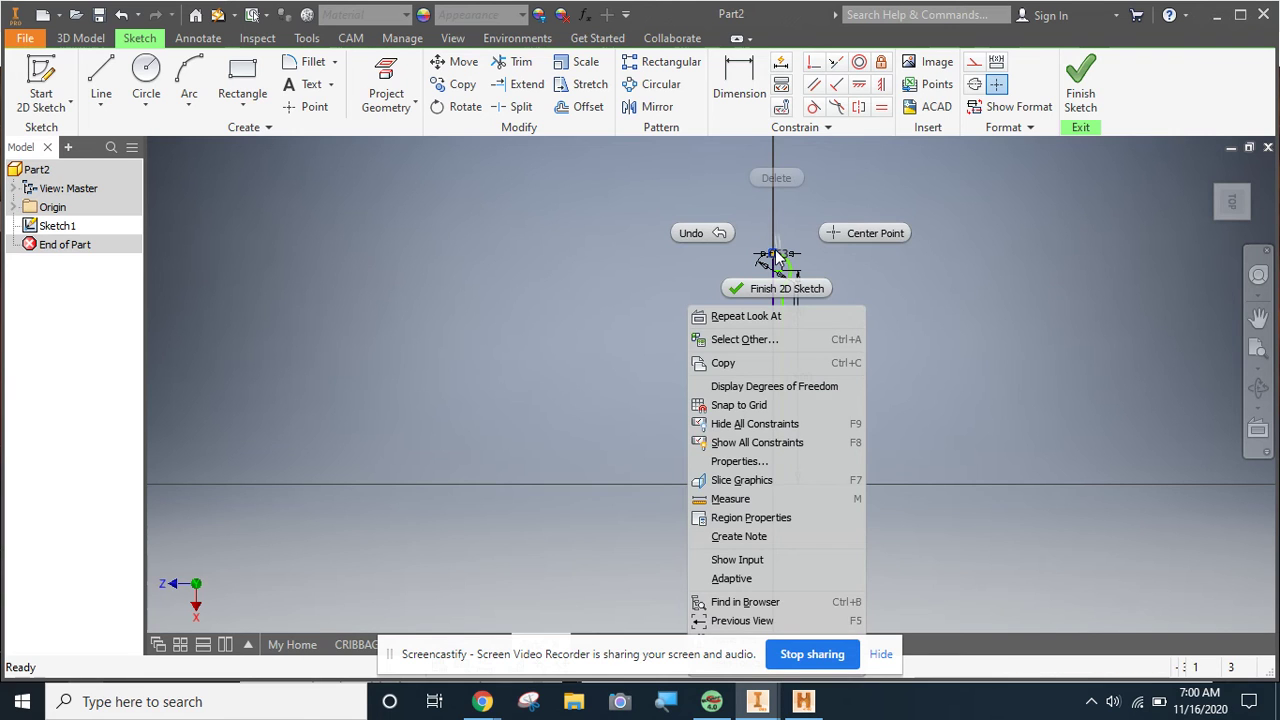
left_click(787, 288)
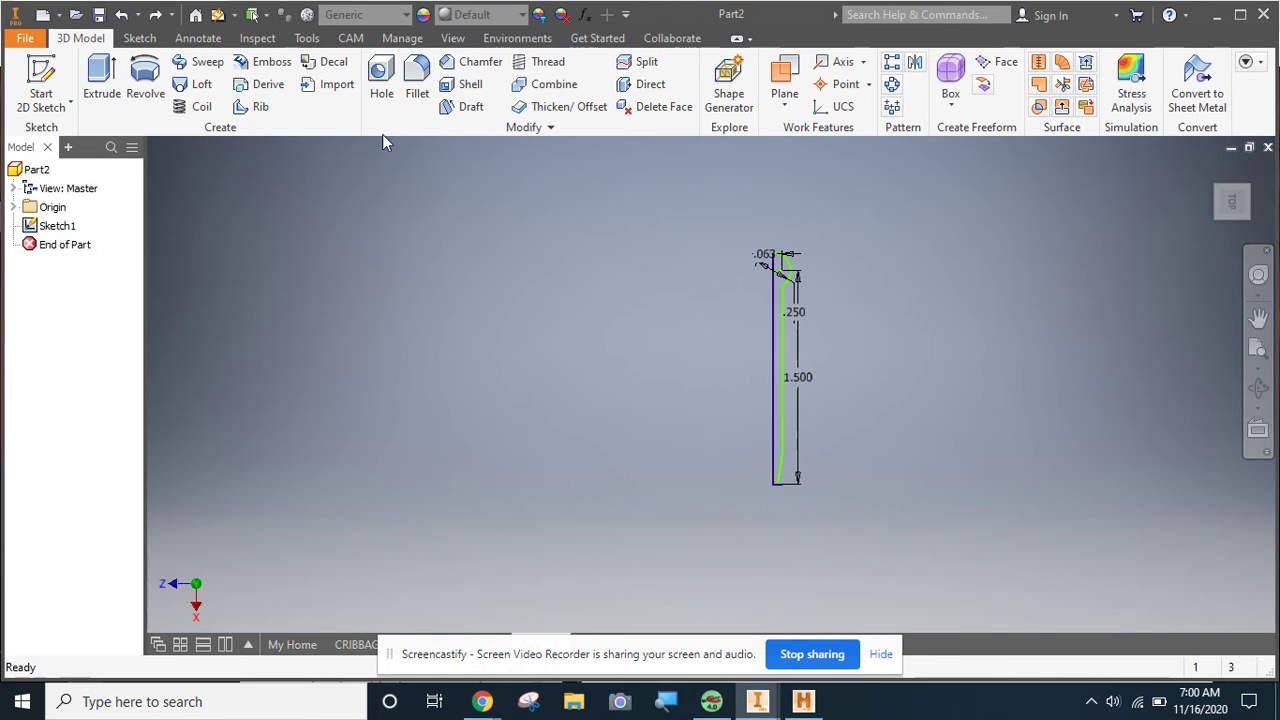
Reopen the sketch and delete the .063, .250 and 1.500 dimensions and the short horizontal line left inside the head
double_click(40, 228)
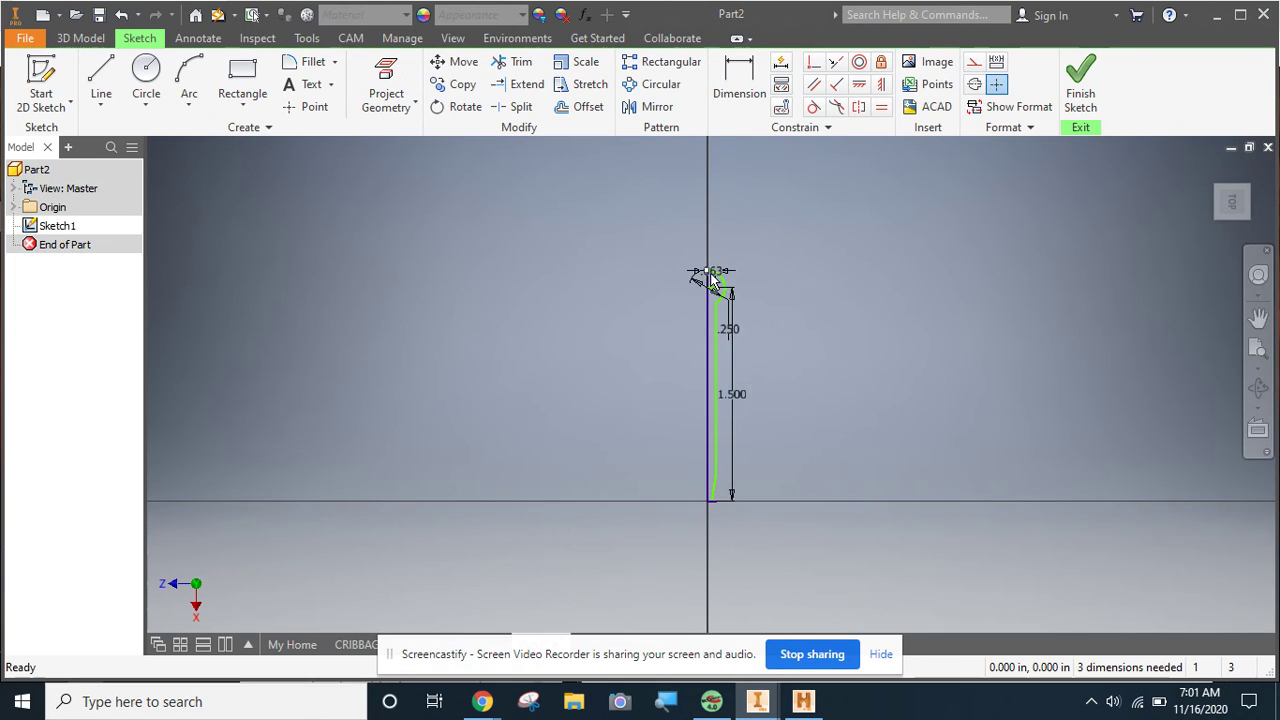
scroll(711, 281, "down", 2)
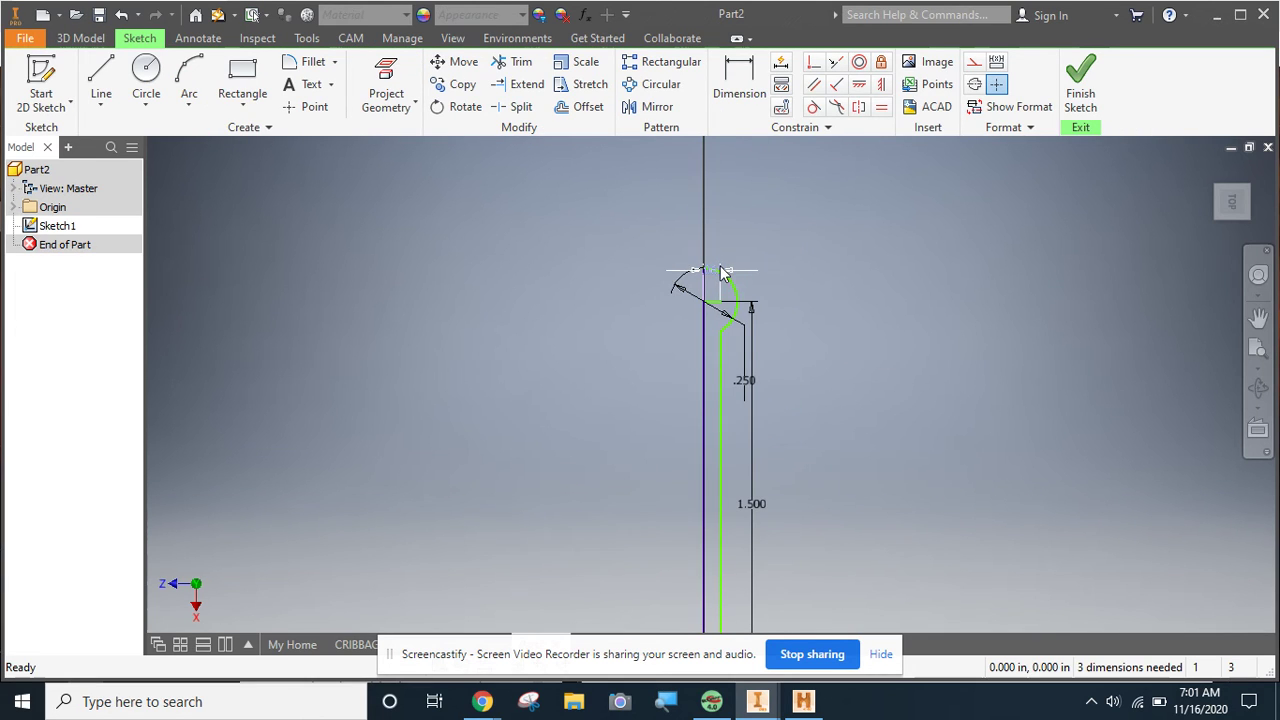
right_click(721, 266)
left_click(722, 208)
right_click(743, 383)
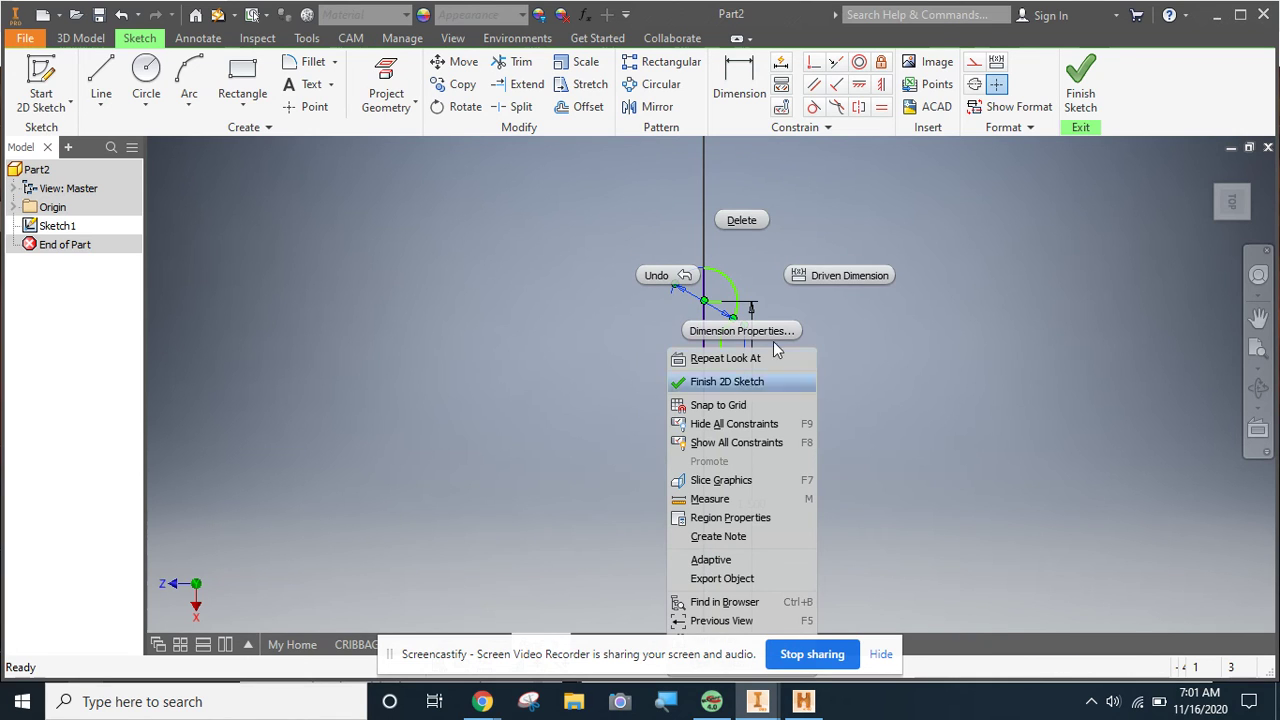
left_click(741, 220)
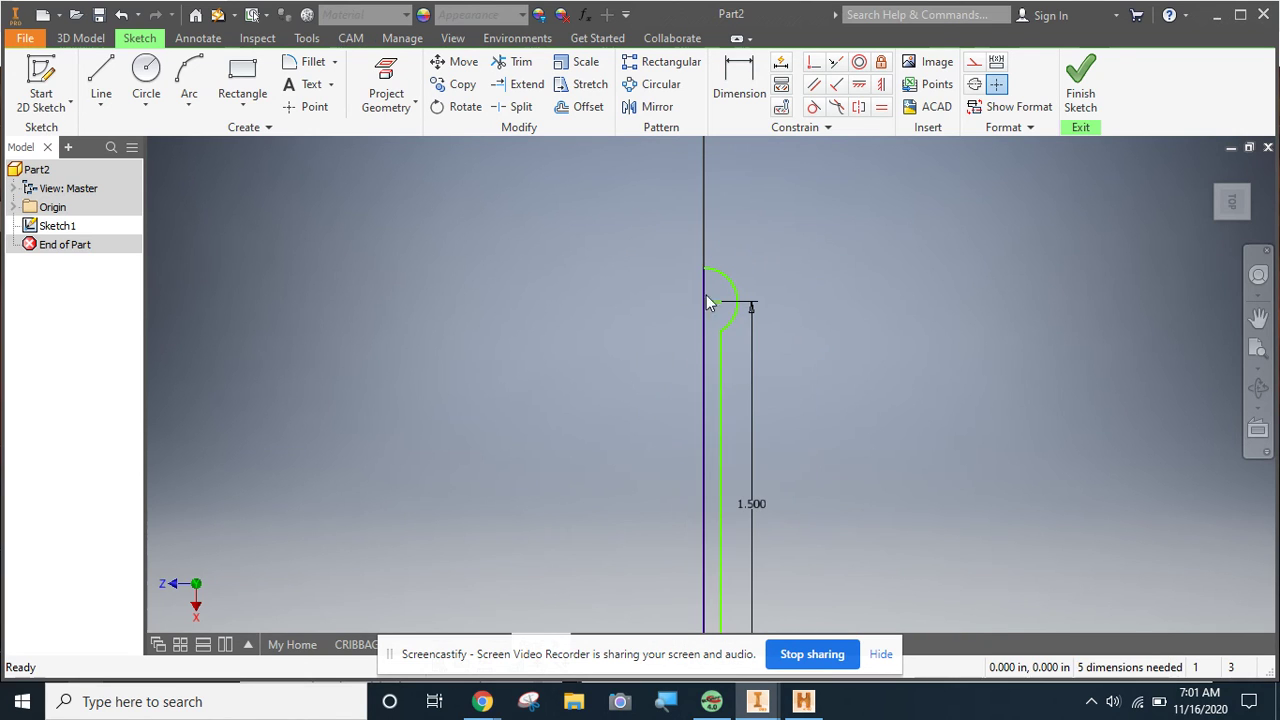
right_click(755, 509)
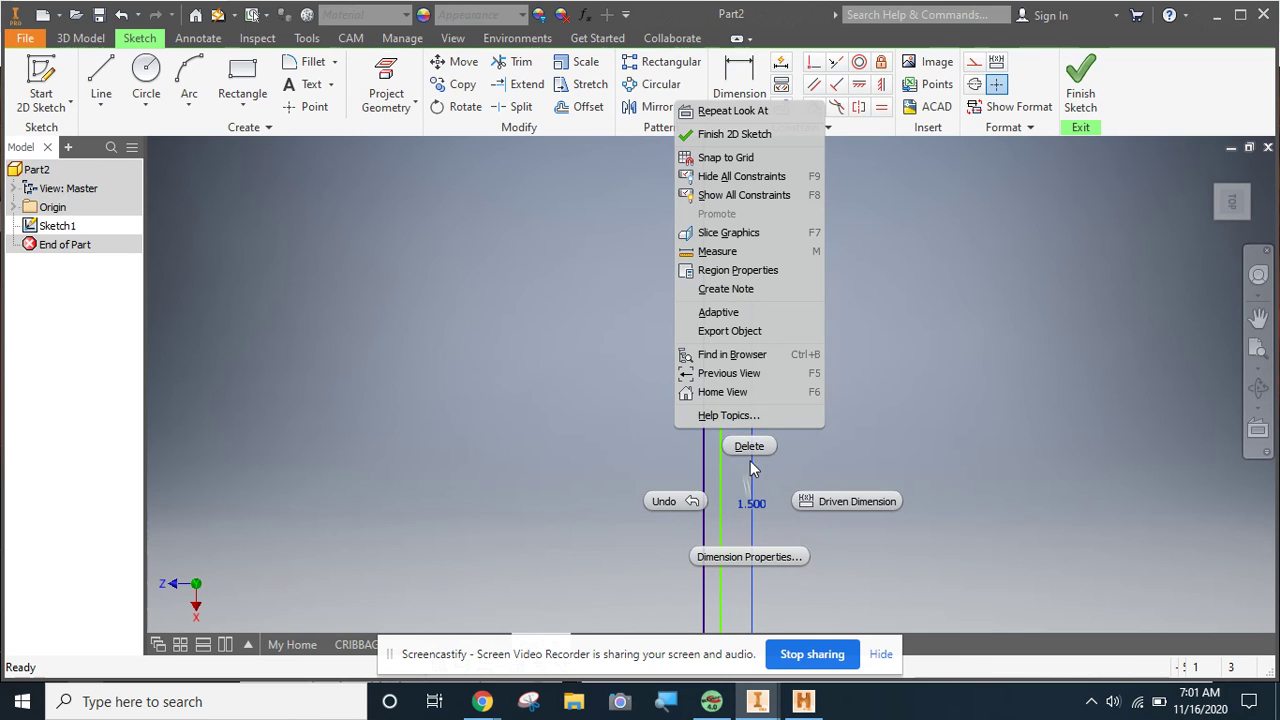
left_click(755, 447)
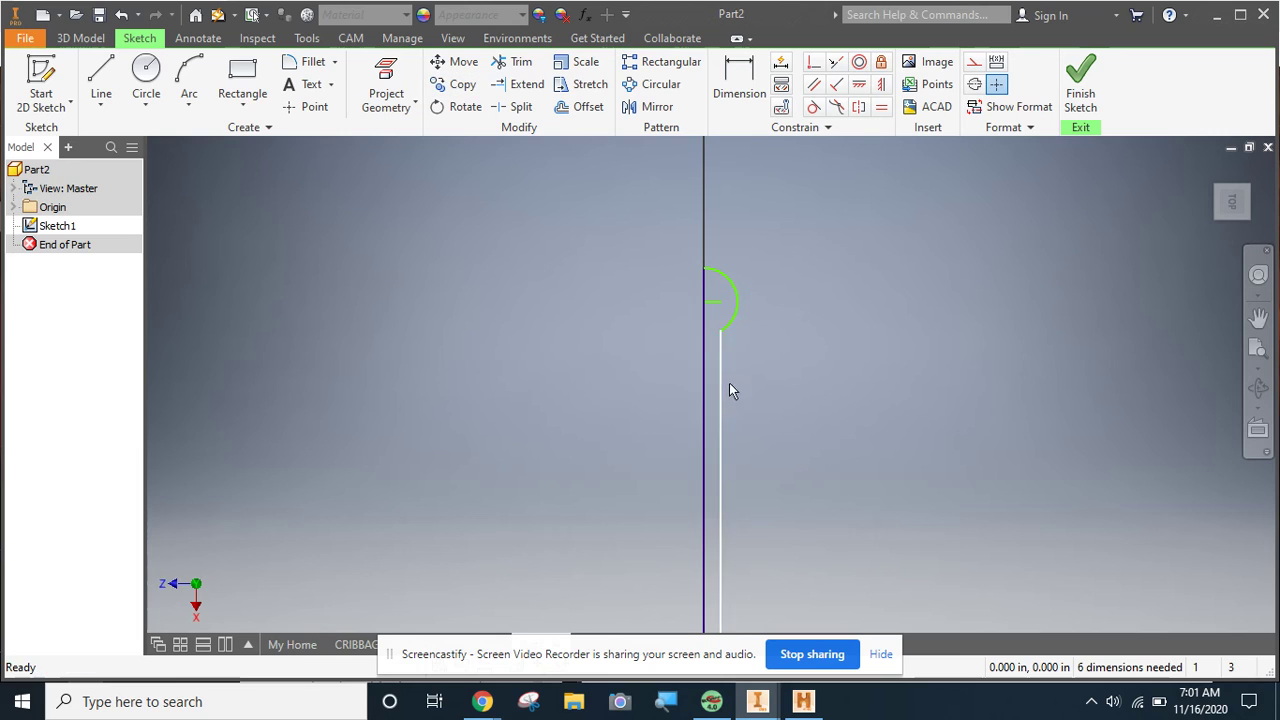
right_click(711, 304)
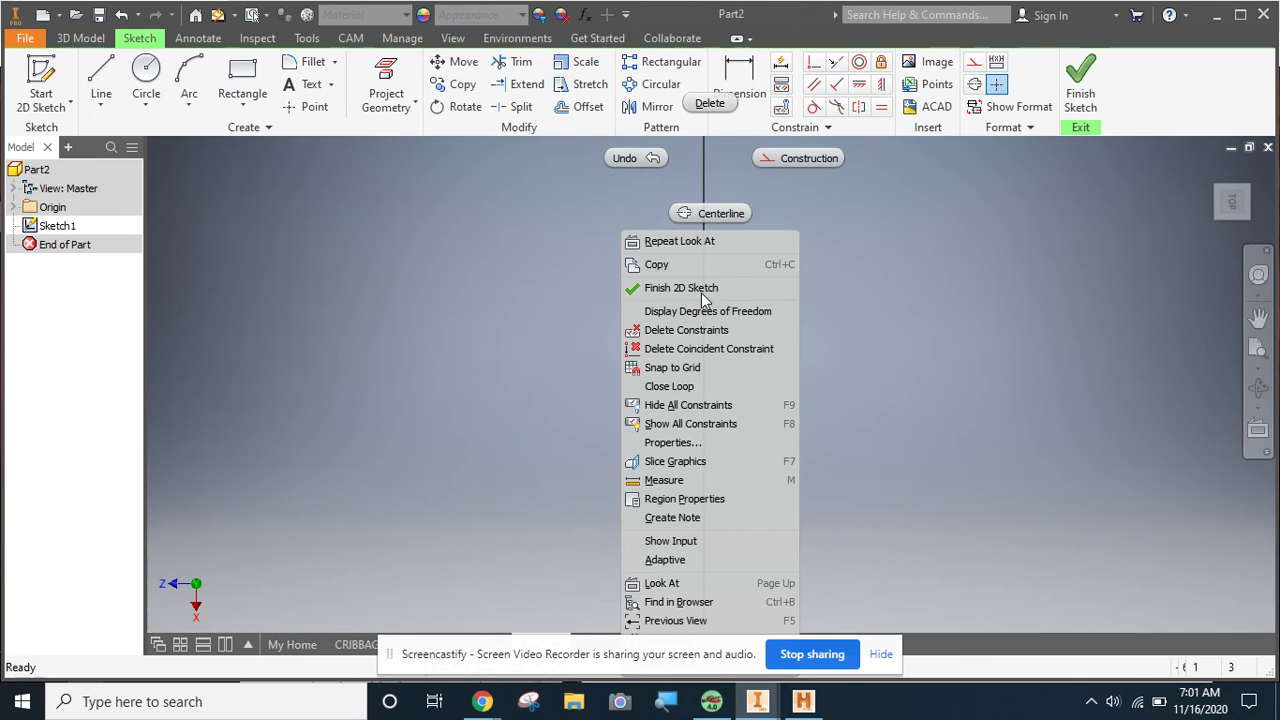
left_click(709, 106)
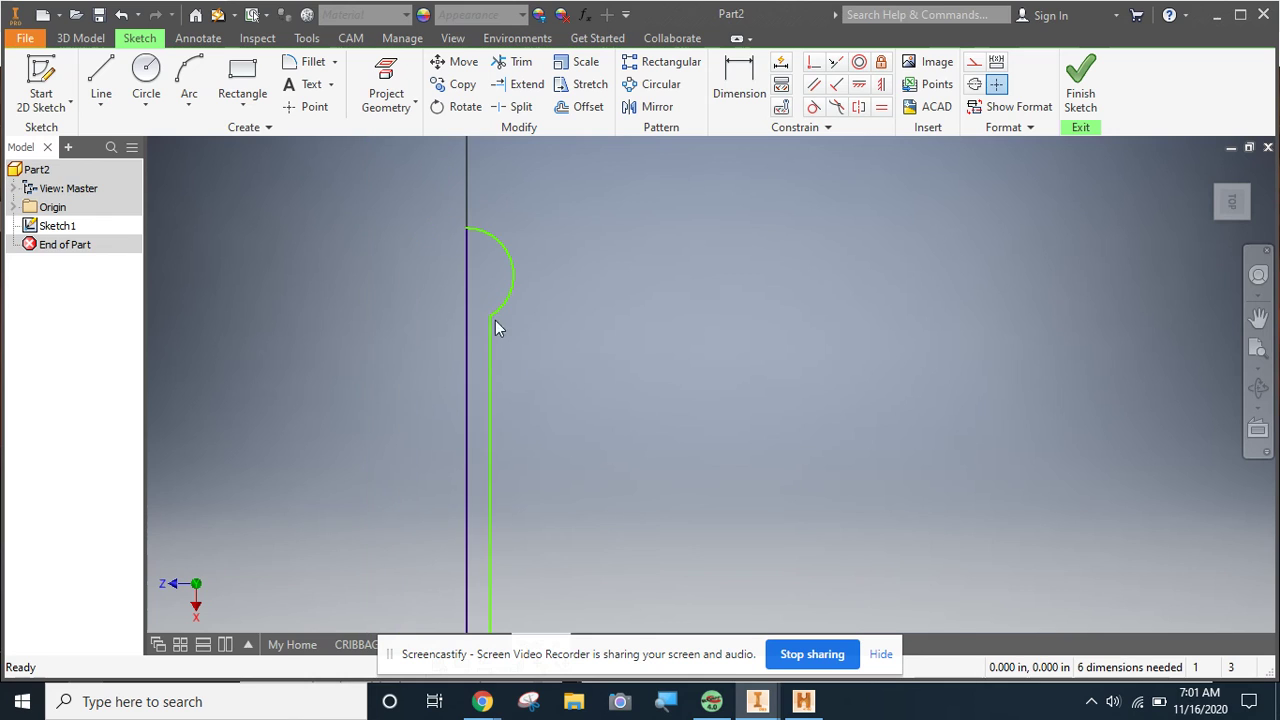
Trim the leftover part of the bottom edge outside the slanted tip line and finish the sketch
mouse_move(514, 462)
middle_mouse_down()
mouse_move(557, 446)
mouse_move(583, 270)
middle_mouse_up()
scroll(546, 572, "down", 4)
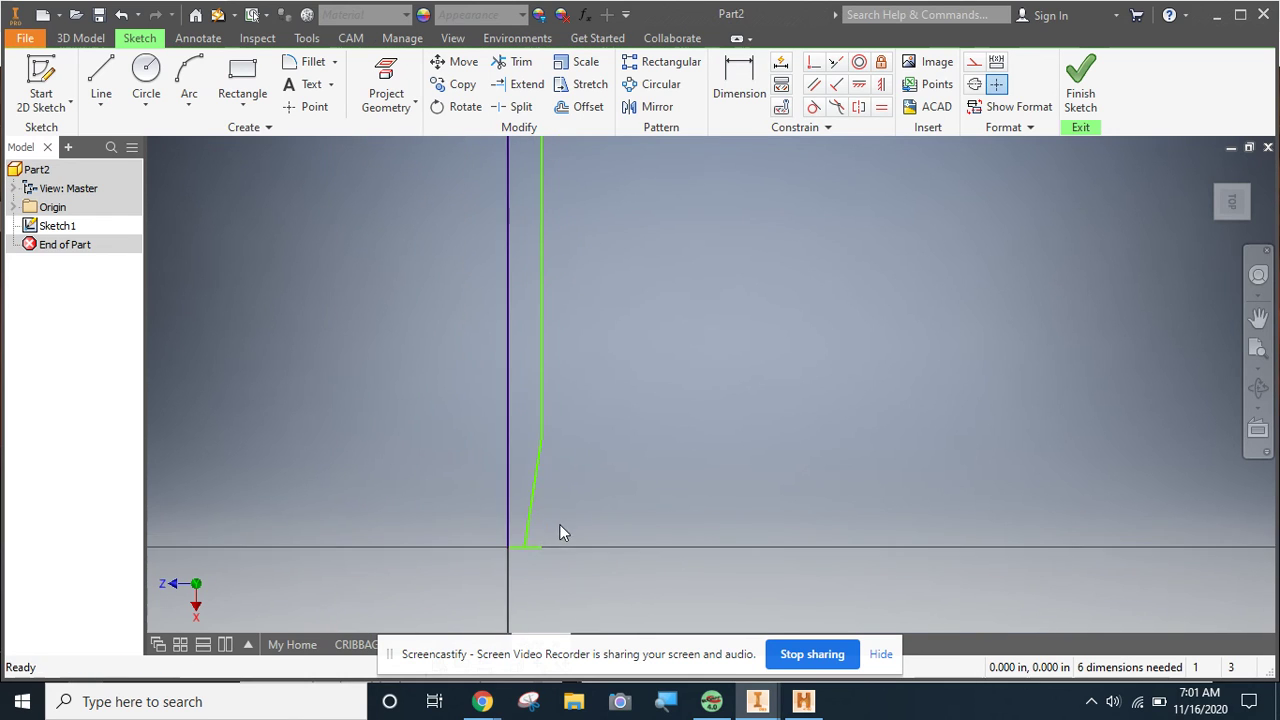
left_click(515, 62)
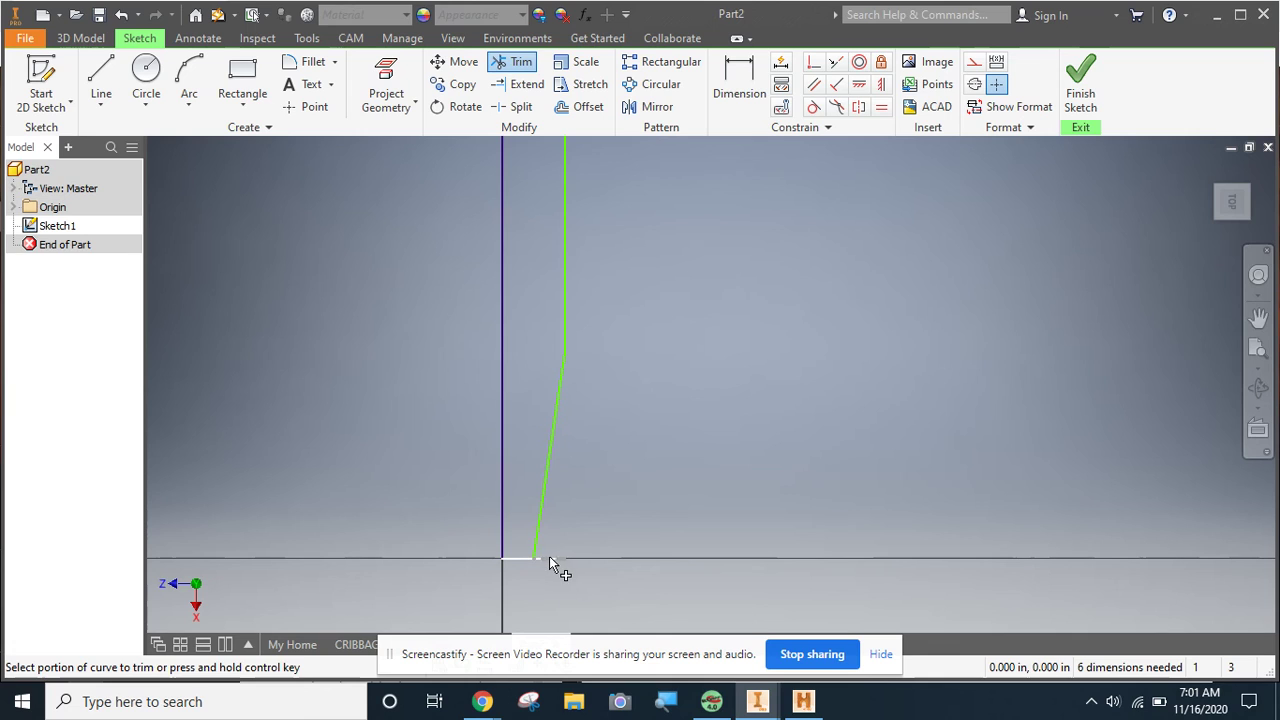
left_click(551, 557)
scroll(557, 401, "down", 4)
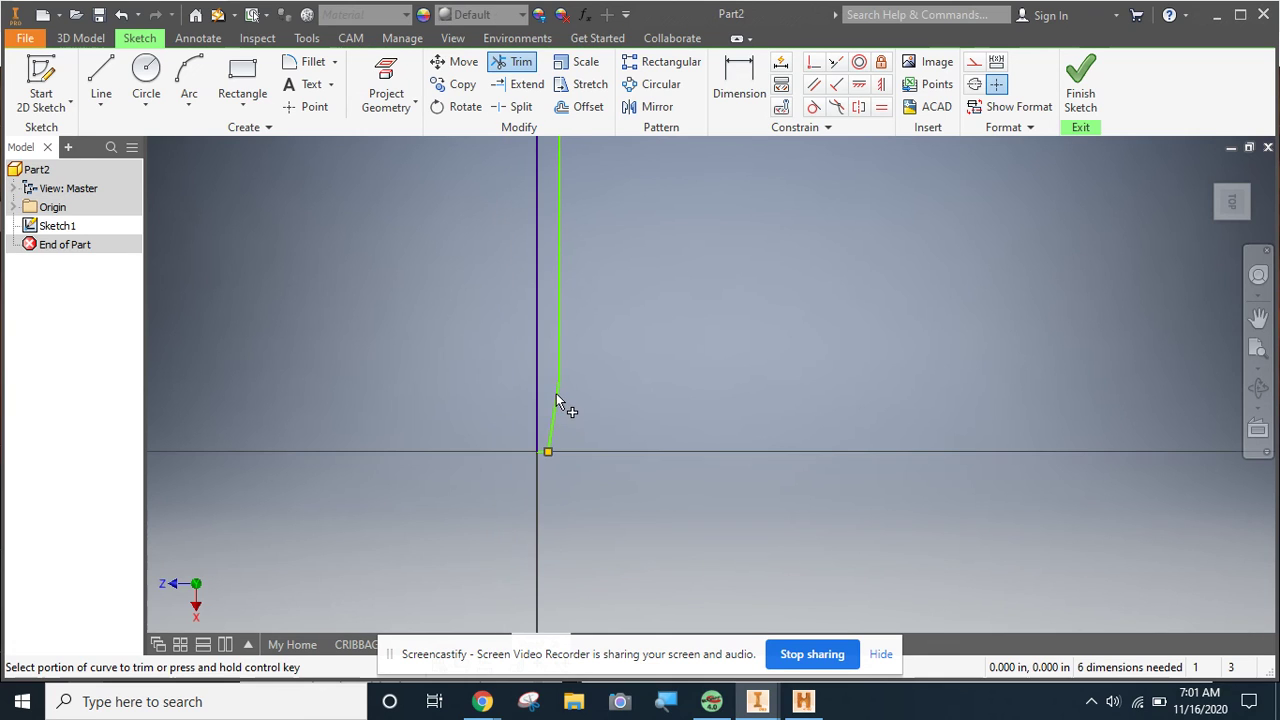
scroll(642, 330, "down", 2)
mouse_move(640, 305)
middle_mouse_down()
mouse_move(675, 310)
mouse_move(671, 363)
middle_mouse_up()
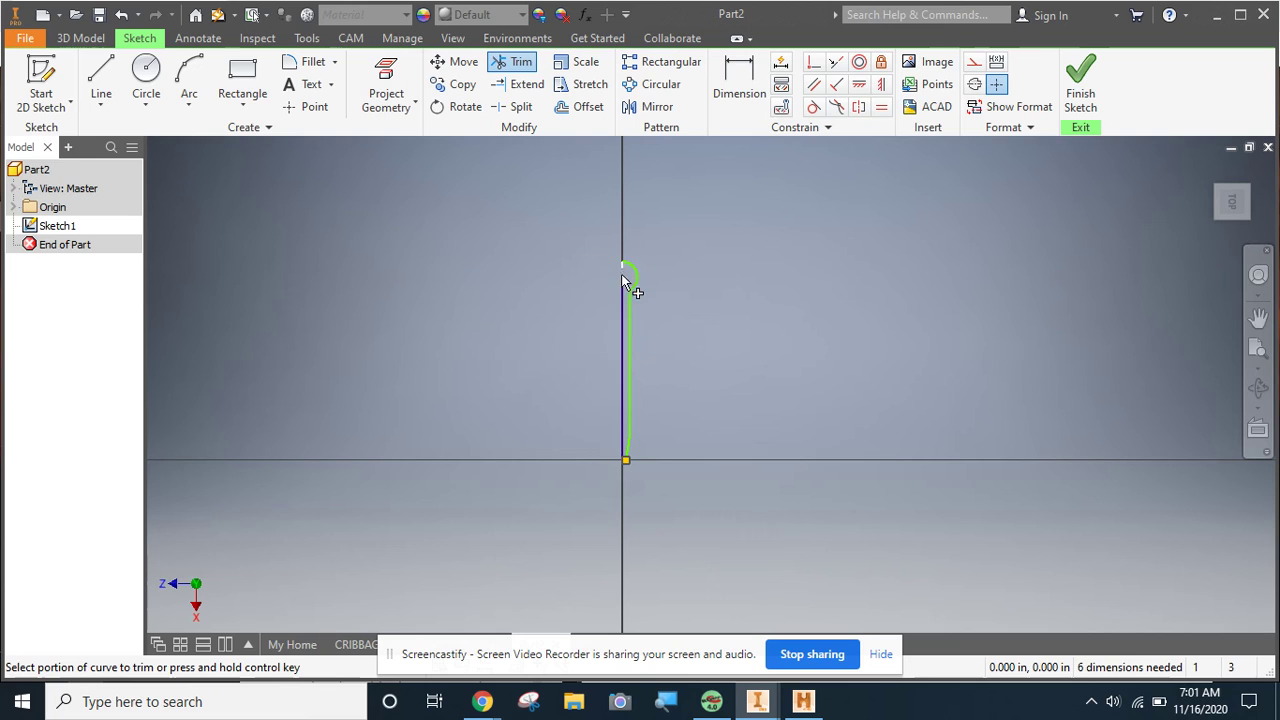
left_click(1080, 100)
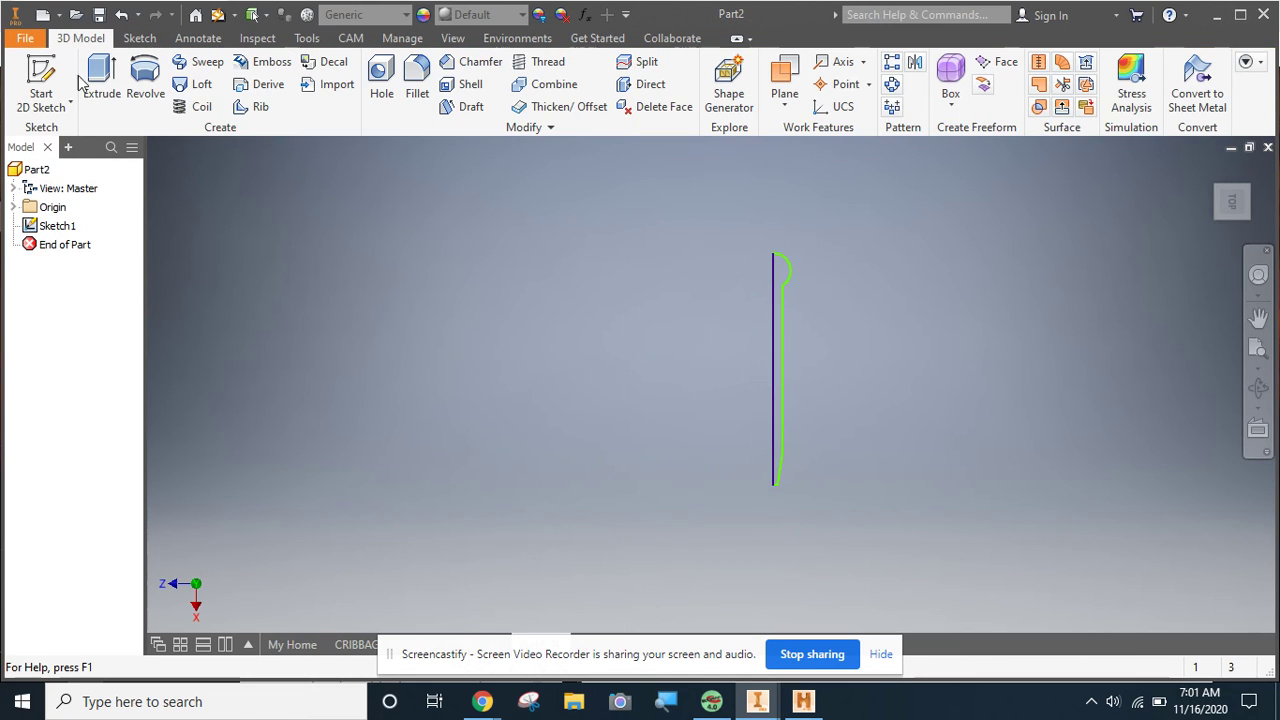
Try to revolve the cleaned-up peg profile with solid output
left_click(145, 80)
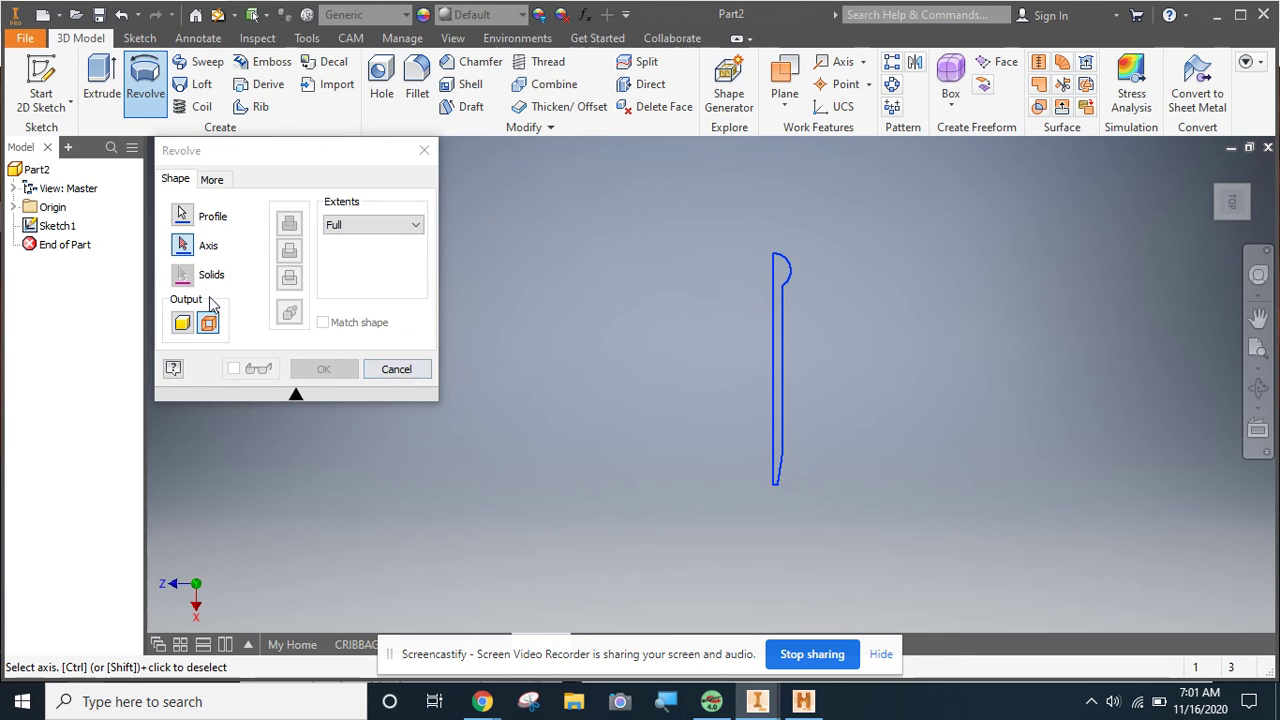
left_click(180, 323)
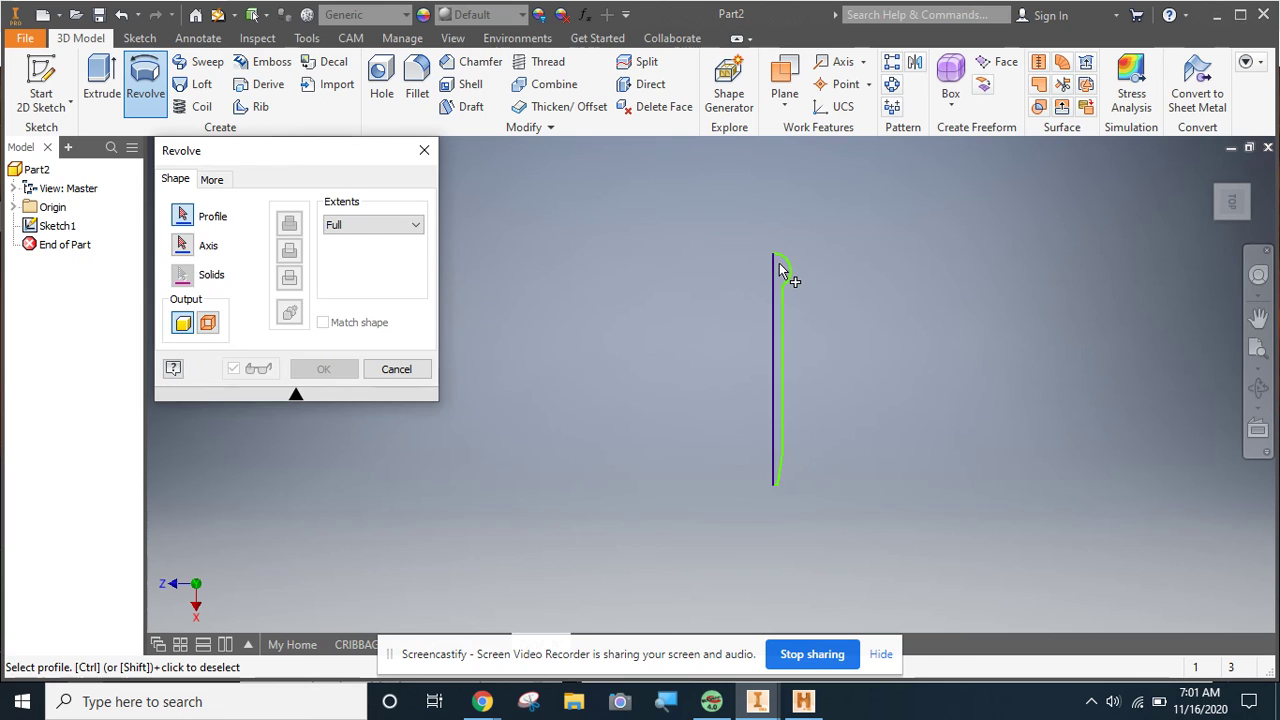
left_click(396, 369)
Reopen the sketch, draw a vertical line along the profile's straight axis edge from the head's top to the origin, and finish the sketch
double_click(60, 226)
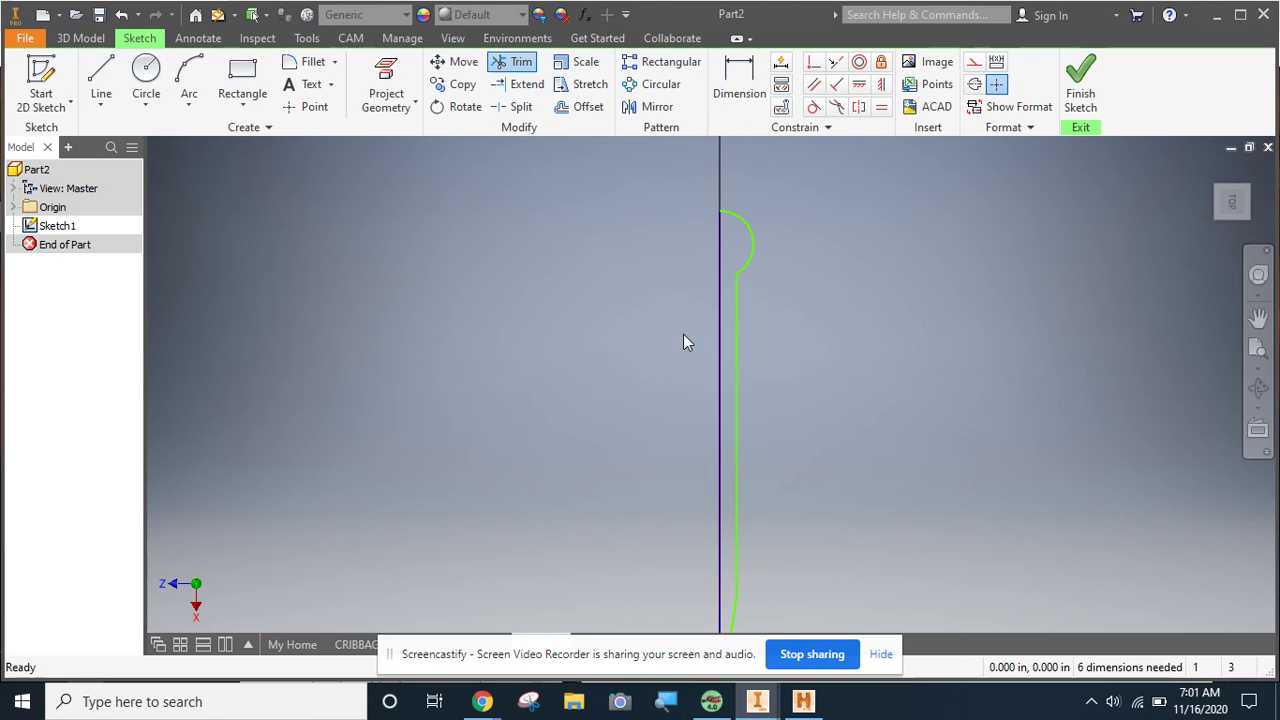
left_click(101, 72)
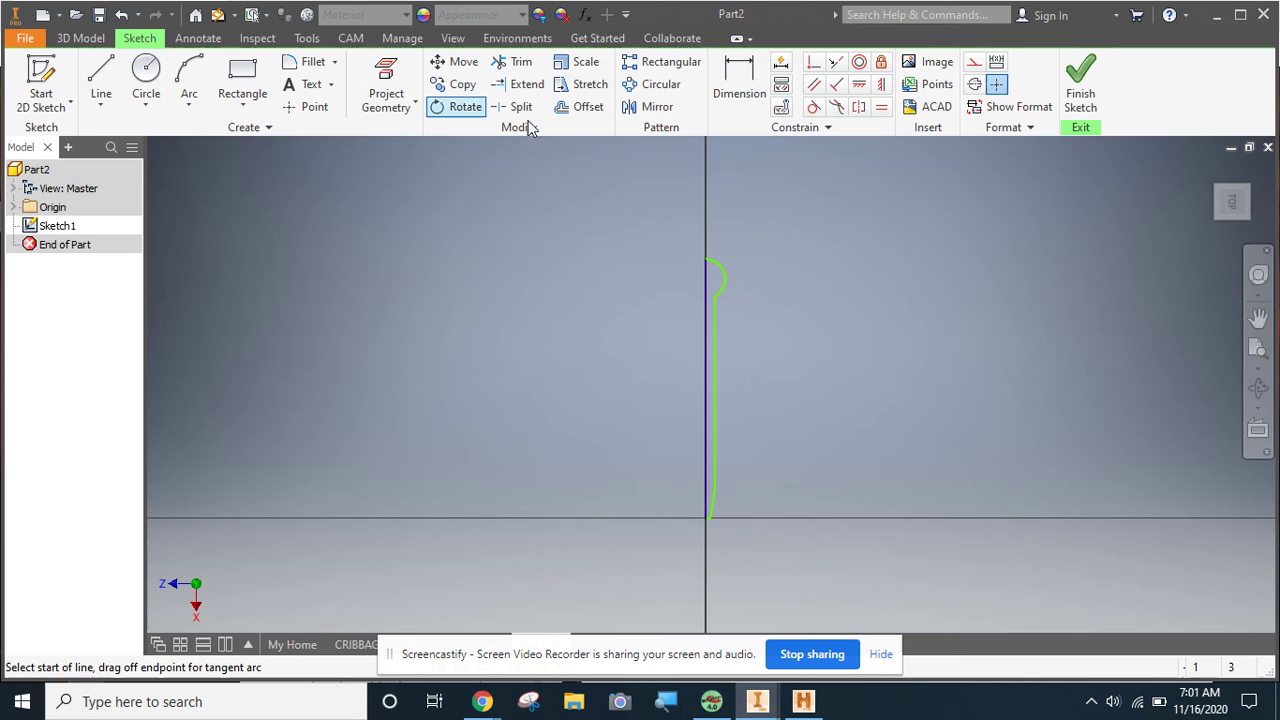
mouse_move(705, 258)
left_mouse_down()
mouse_move(700, 519)
mouse_move(729, 514)
left_mouse_up()
scroll(700, 518, "up", 3)
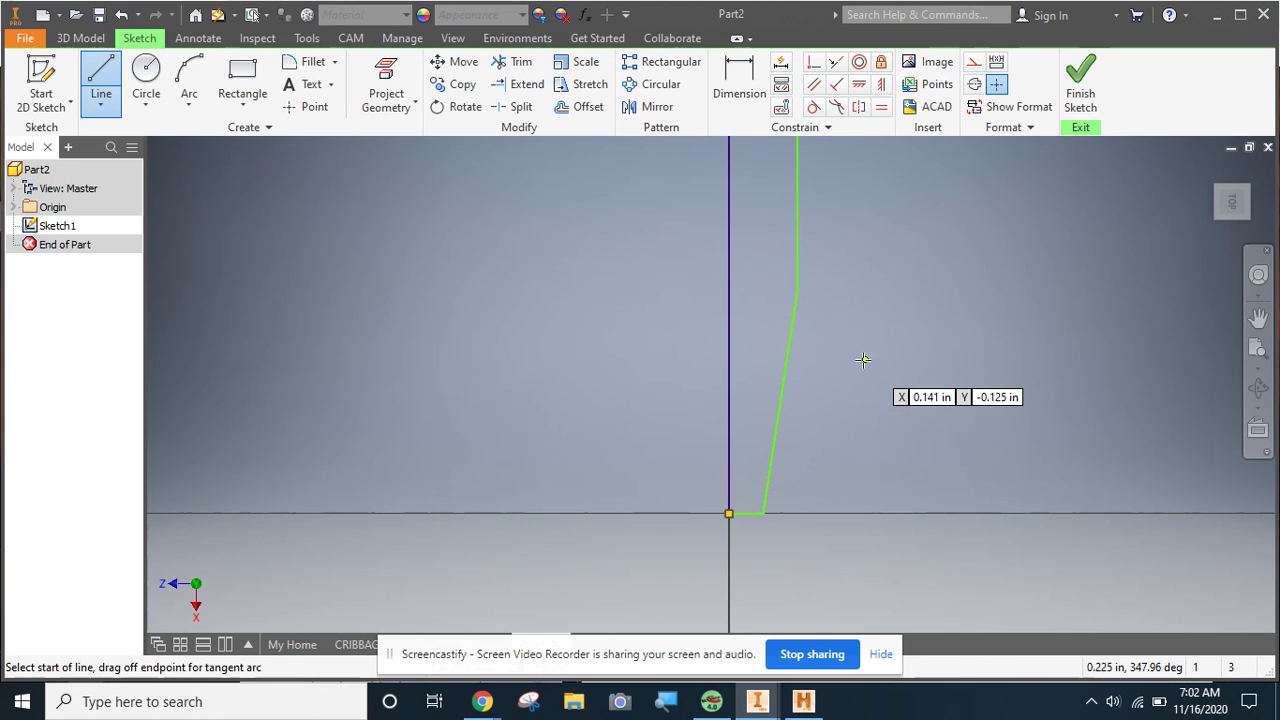
scroll(868, 320, "down", 6)
scroll(923, 201, "down", 2)
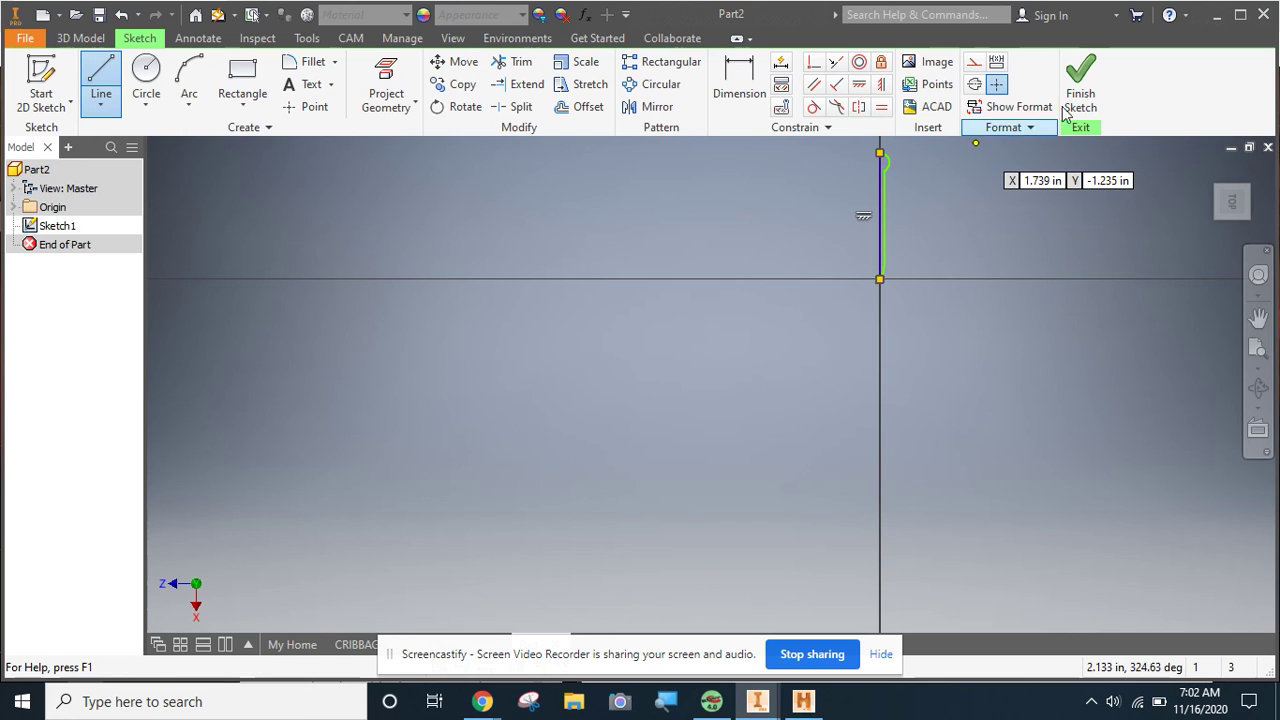
scroll(900, 200, "up", 3)
scroll(767, 230, "down", 2)
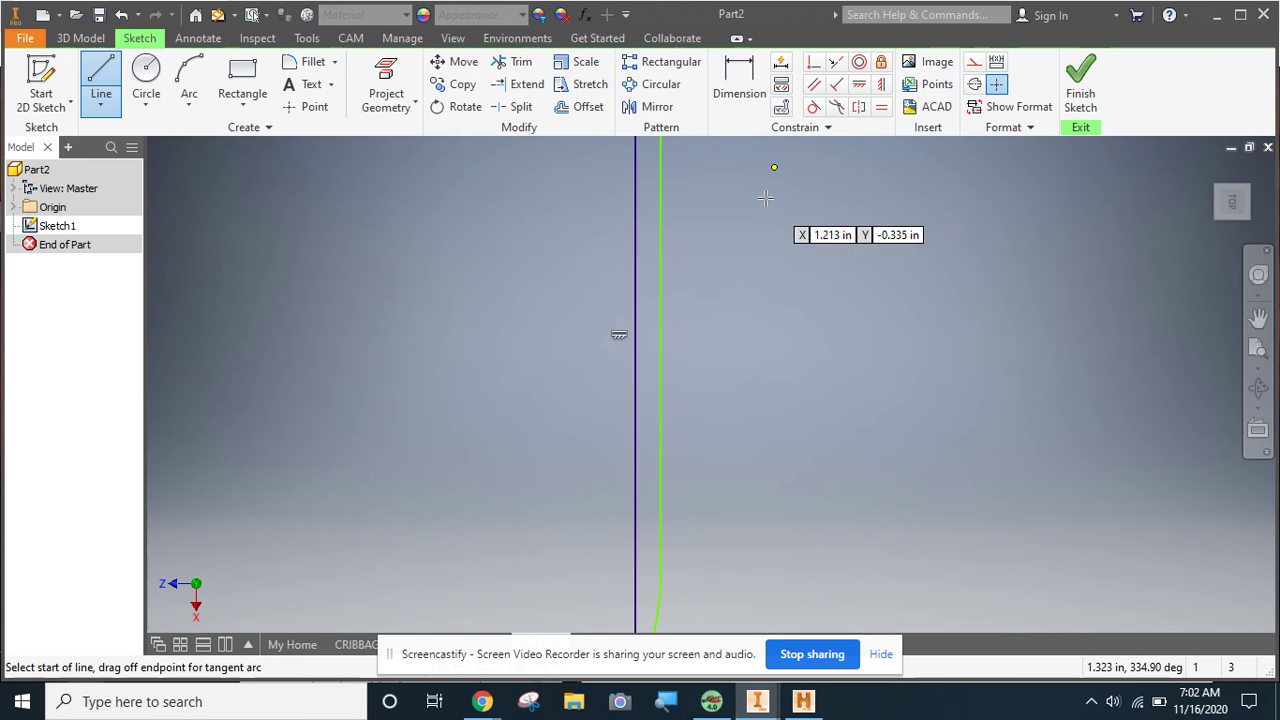
middle_click_drag(702, 235, 646, 373)
scroll(646, 373, "up", 7)
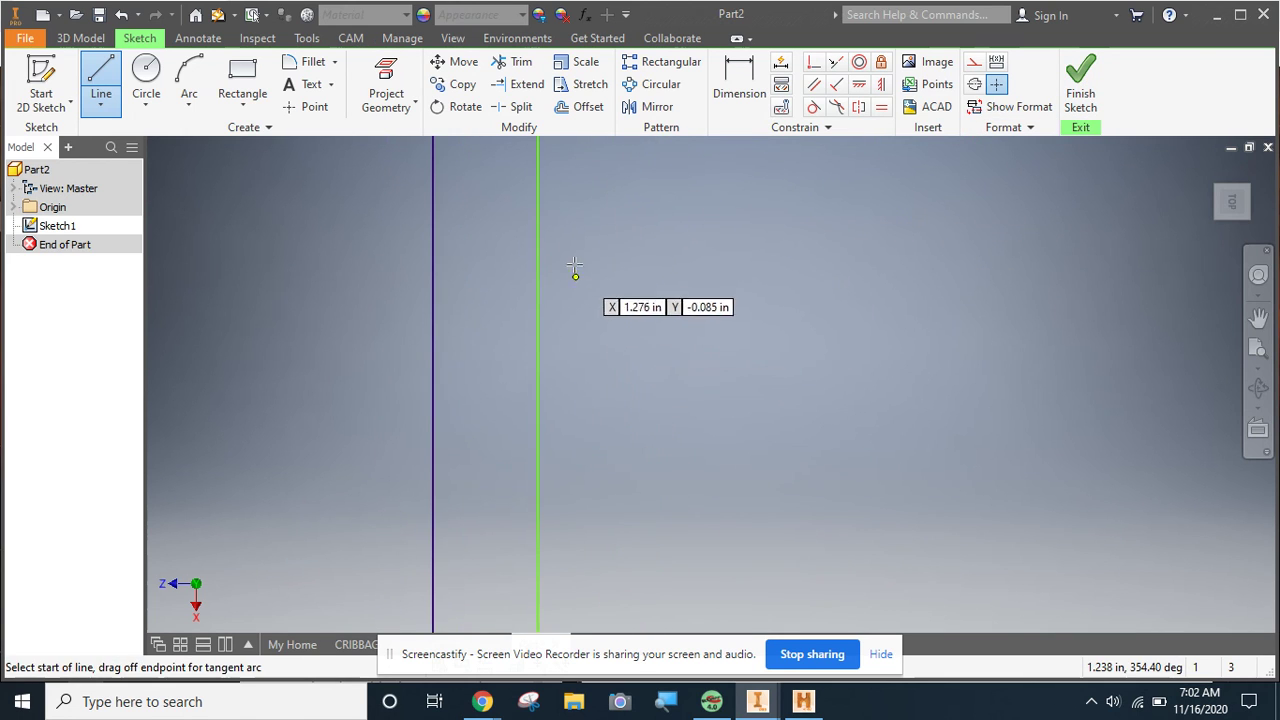
mouse_move(550, 140)
middle_mouse_down()
mouse_move(565, 335)
mouse_move(591, 438)
middle_mouse_up()
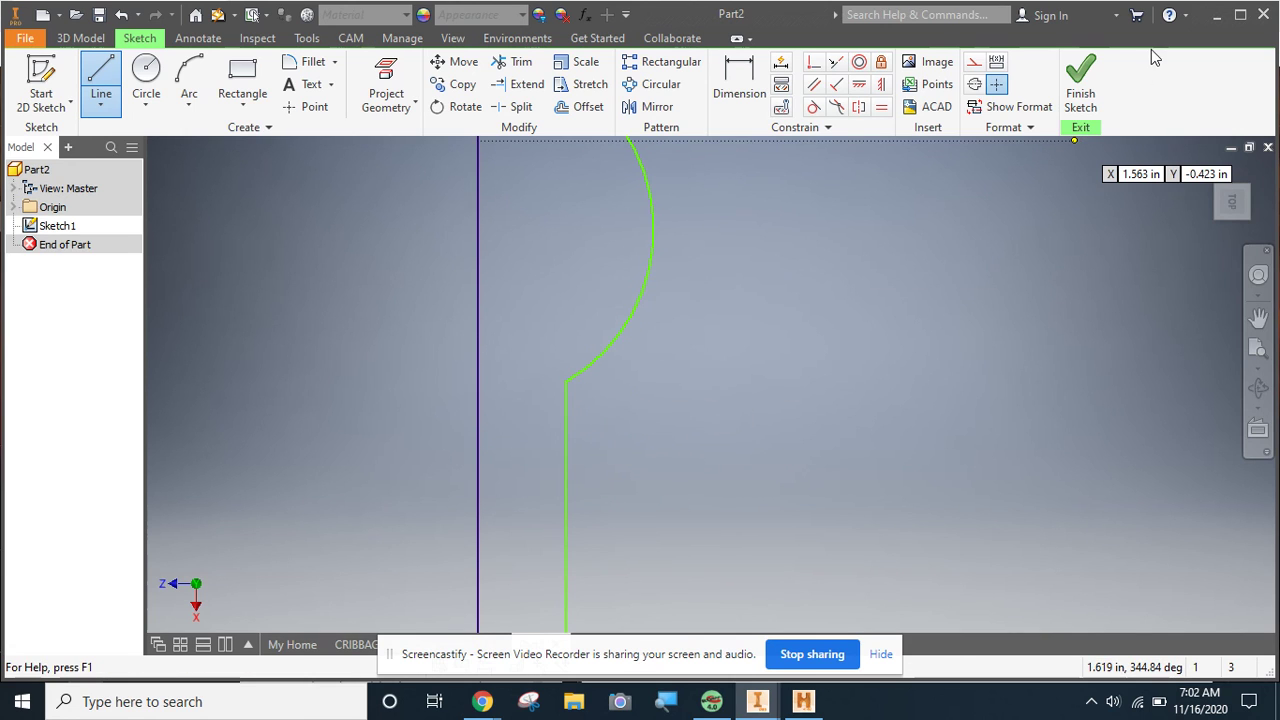
left_click(1080, 85)
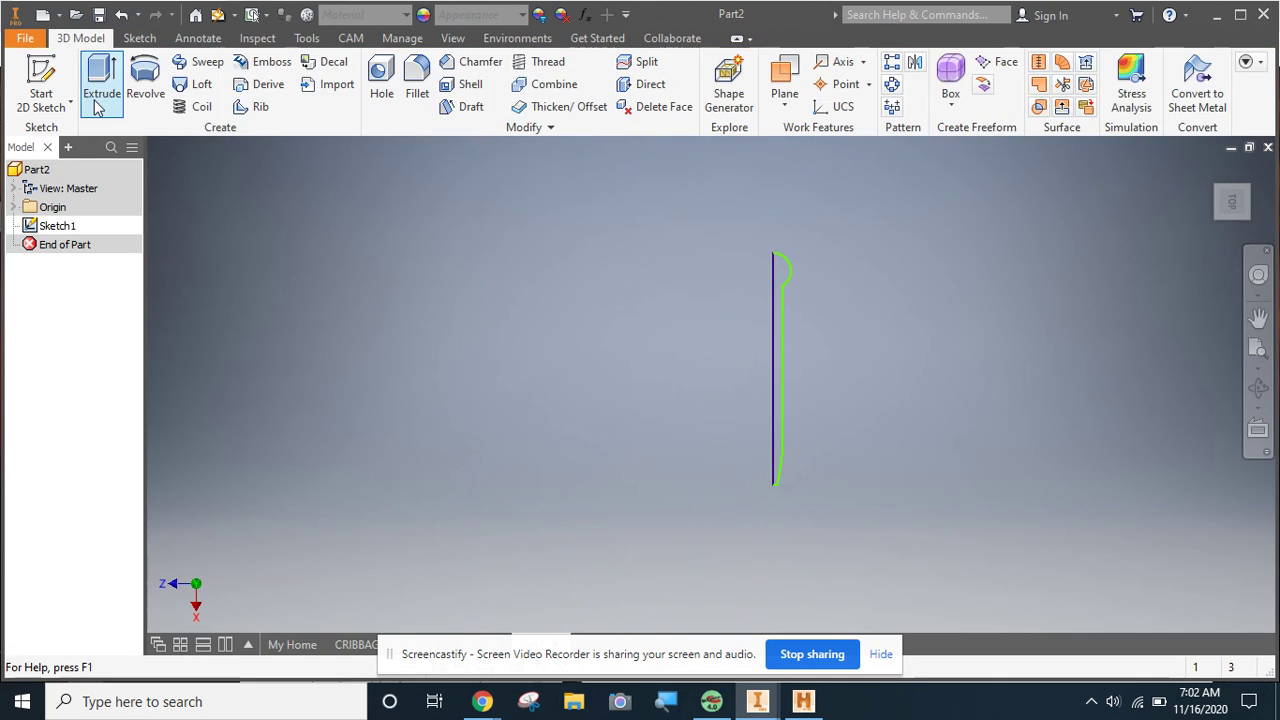
Revolve the closed half-peg profile a full turn about its straight vertical edge as a solid
left_click(145, 85)
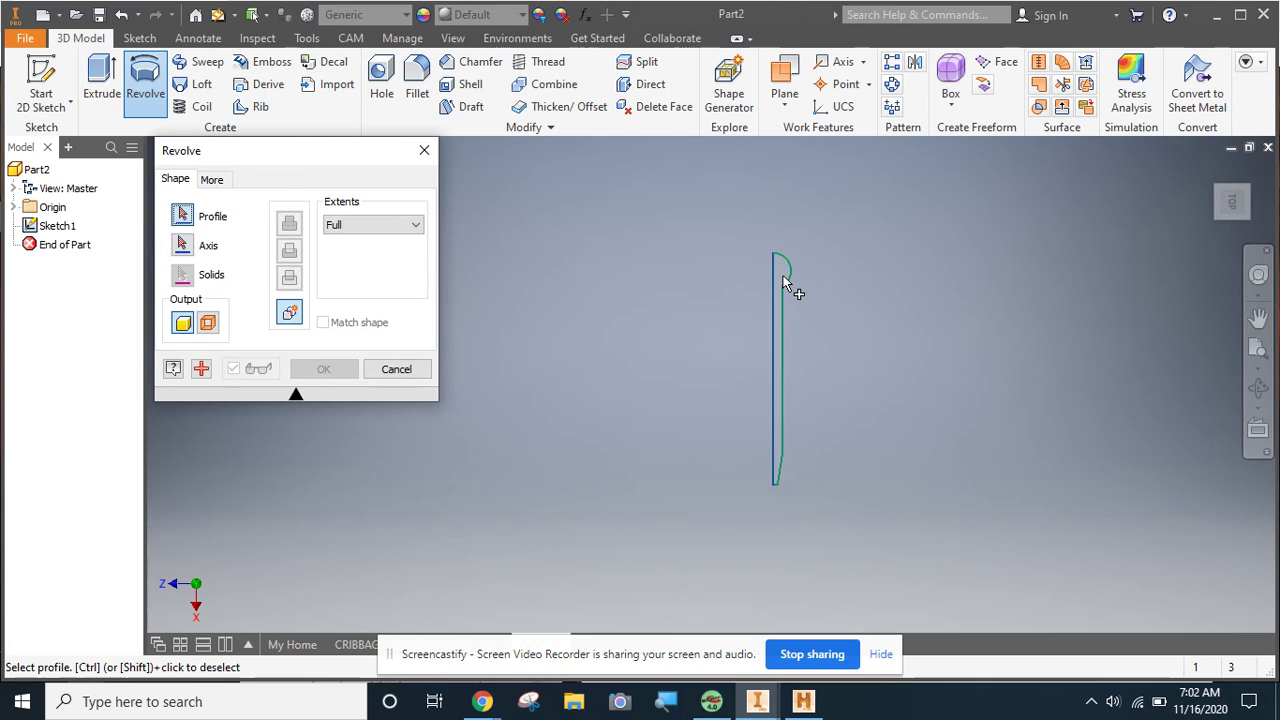
left_click(786, 284)
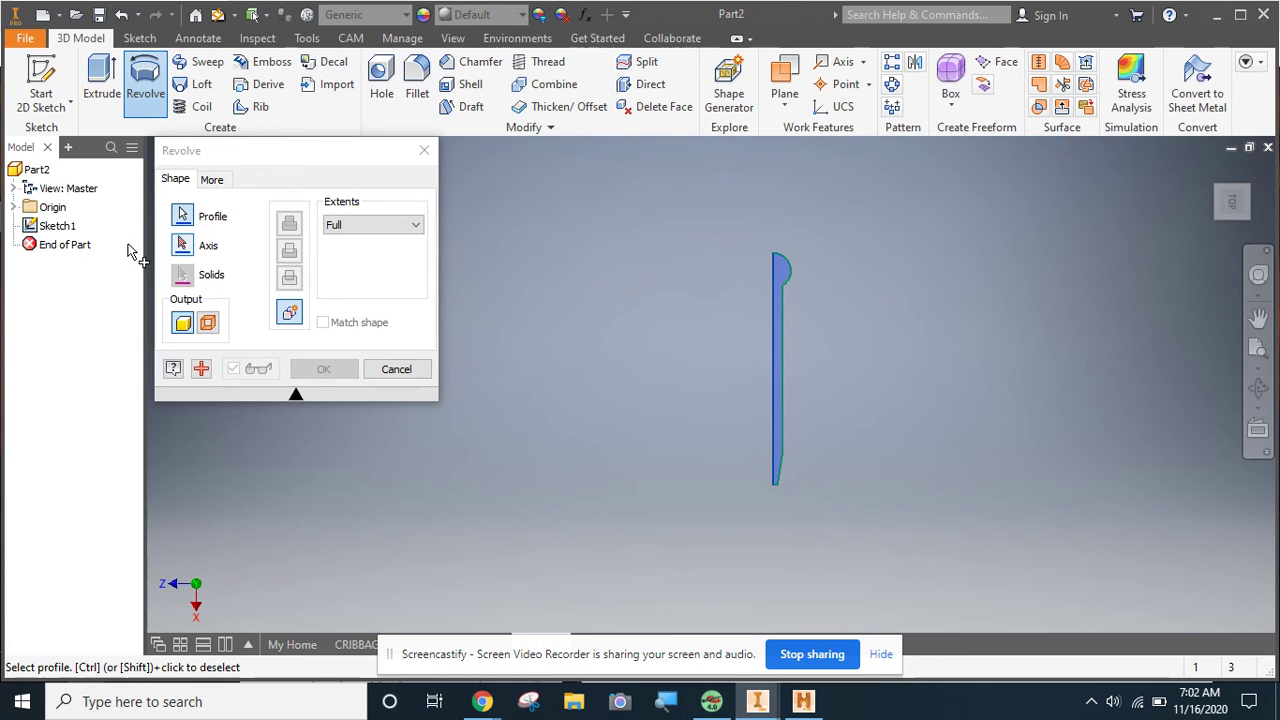
left_click(183, 246)
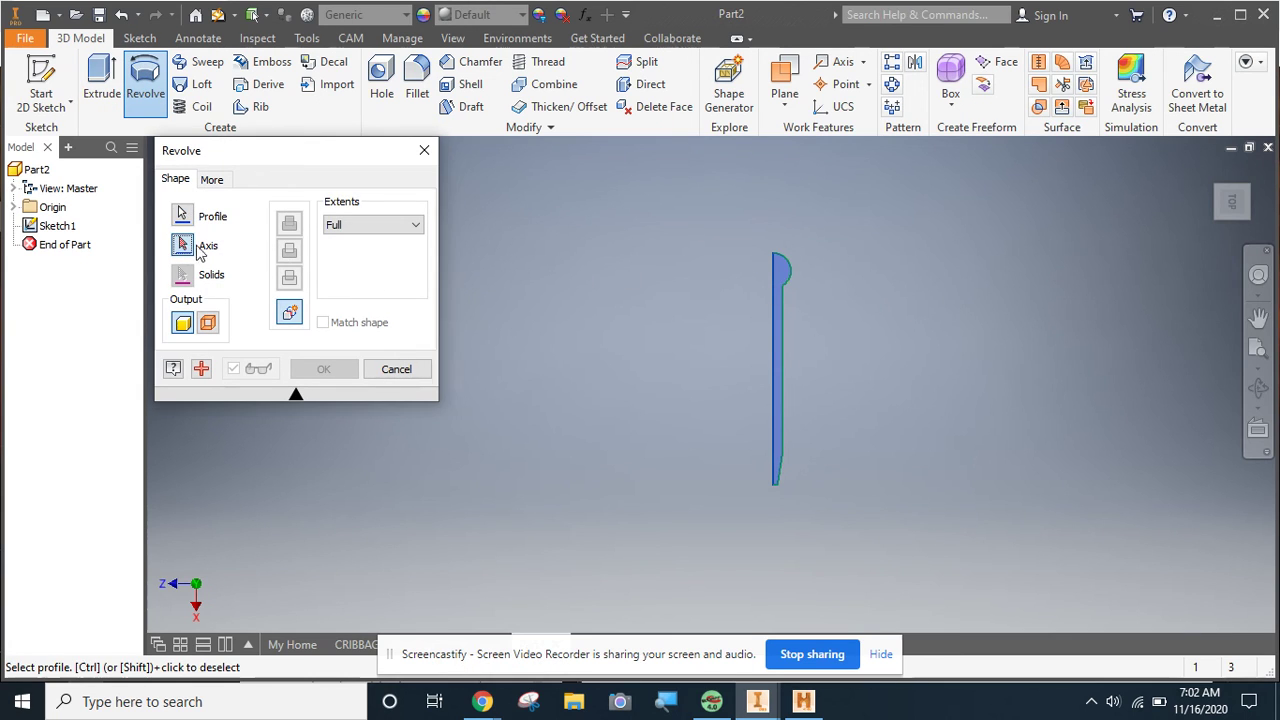
left_click(773, 314)
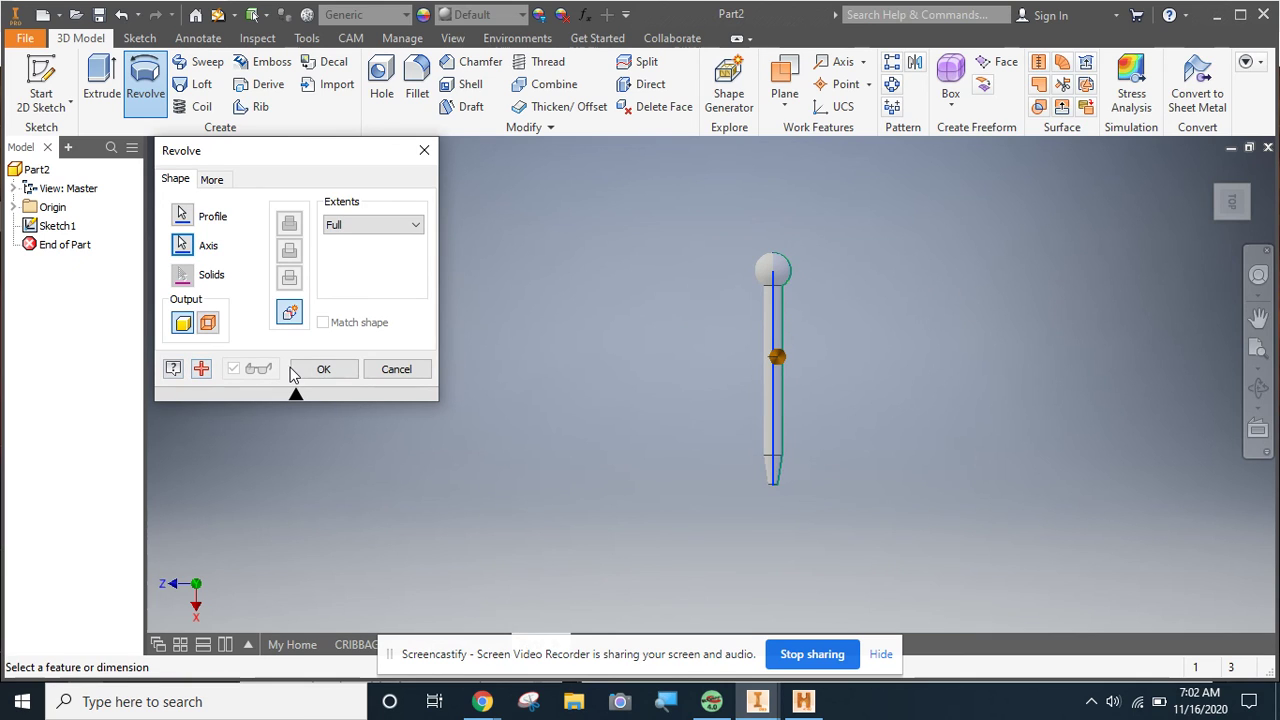
left_click(323, 369)
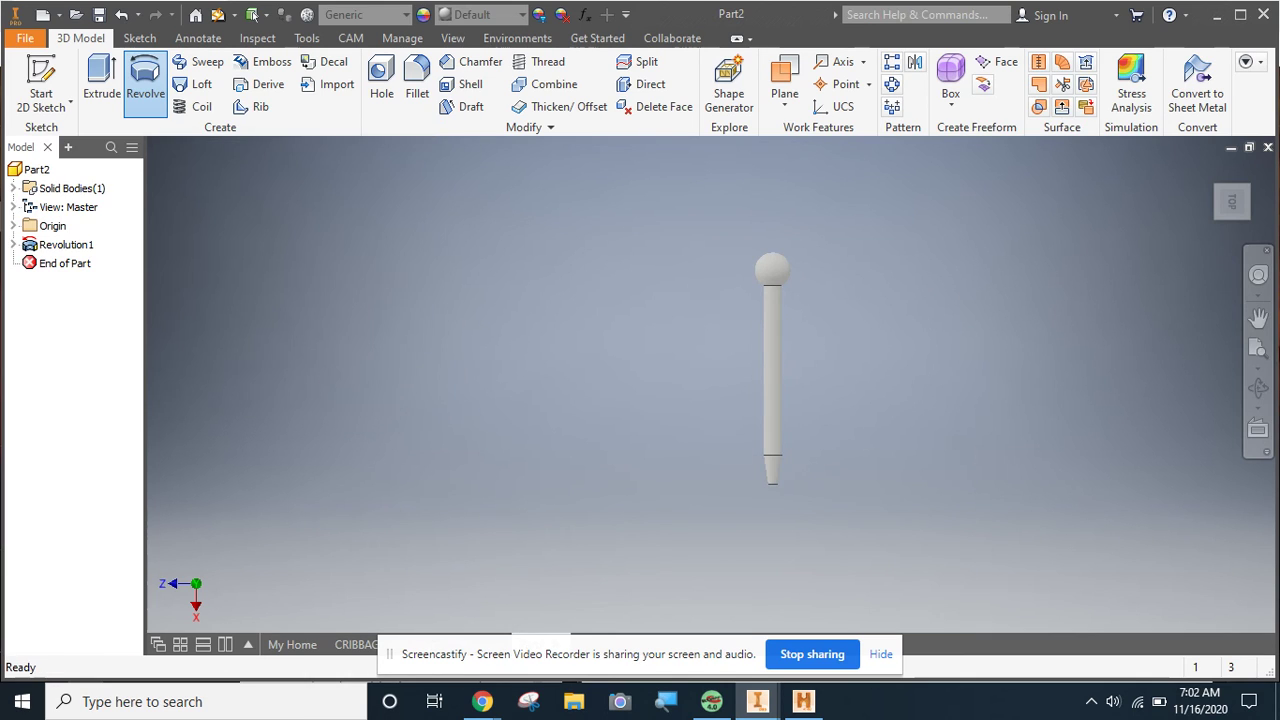
left_click(1250, 190)
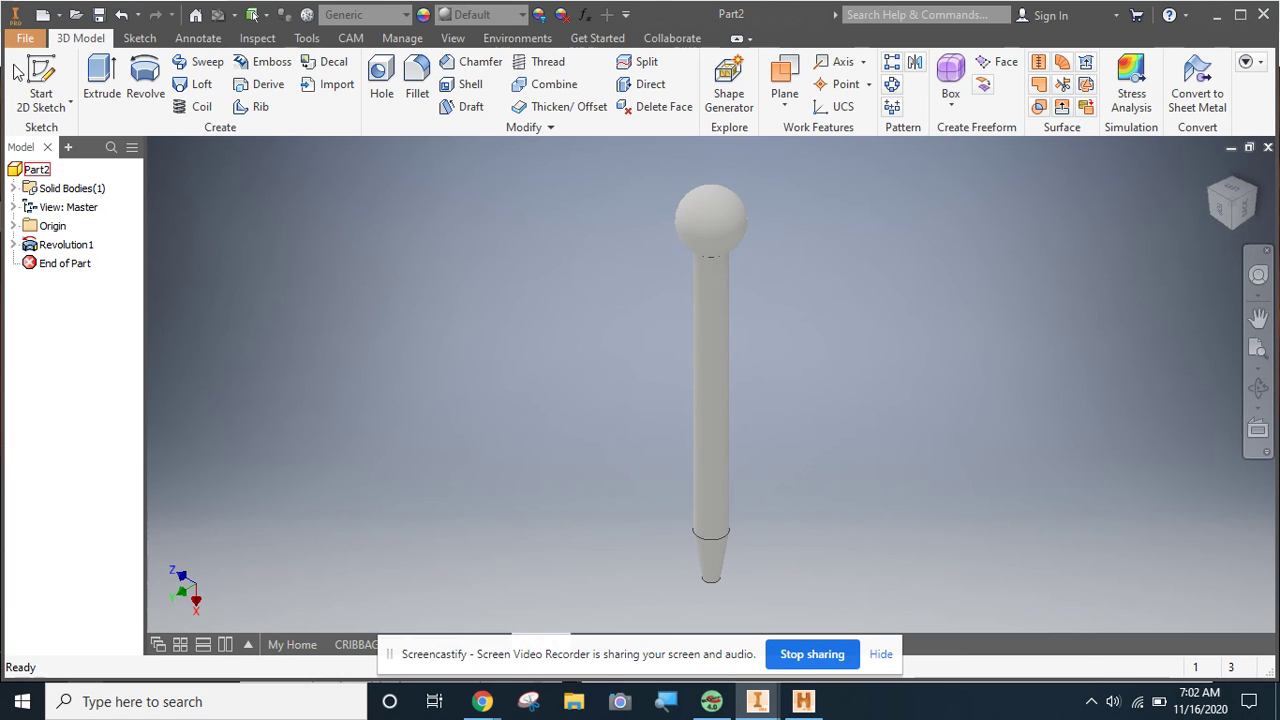
Save the round-headed peg part under a PEG file name in the Woods 1 Fall 2020 folder
left_click(25, 38)
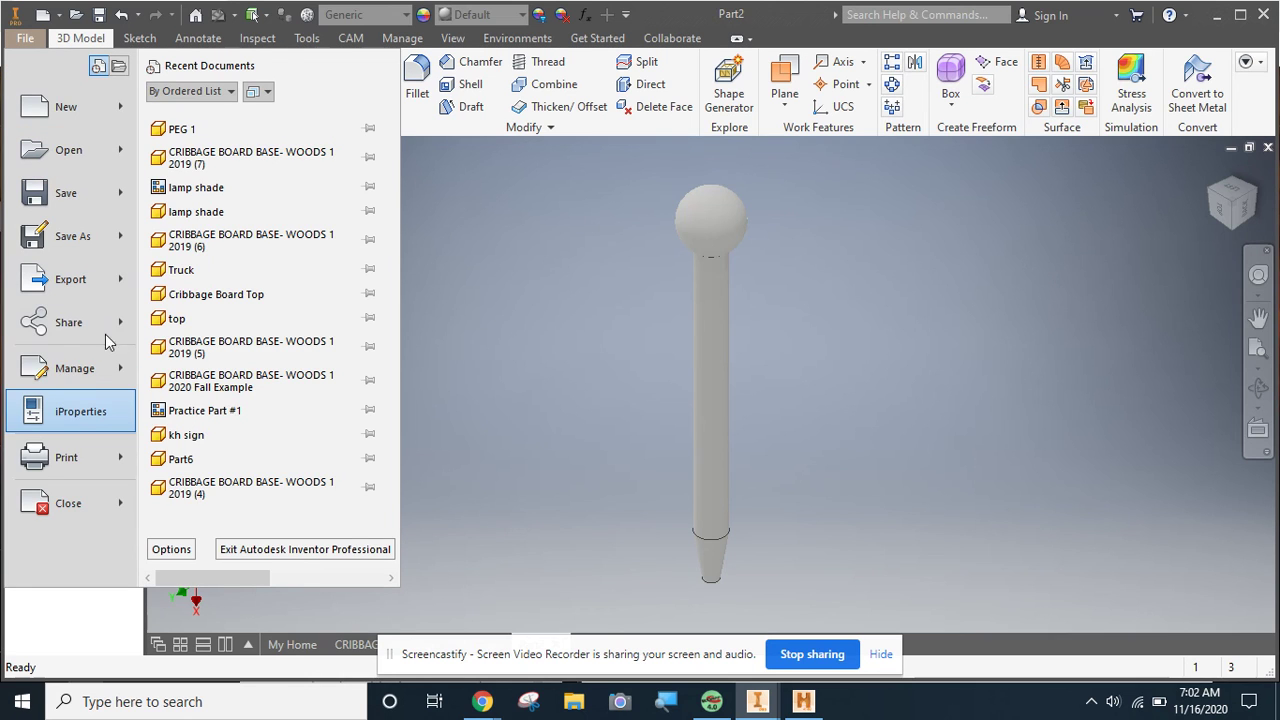
left_click(80, 237)
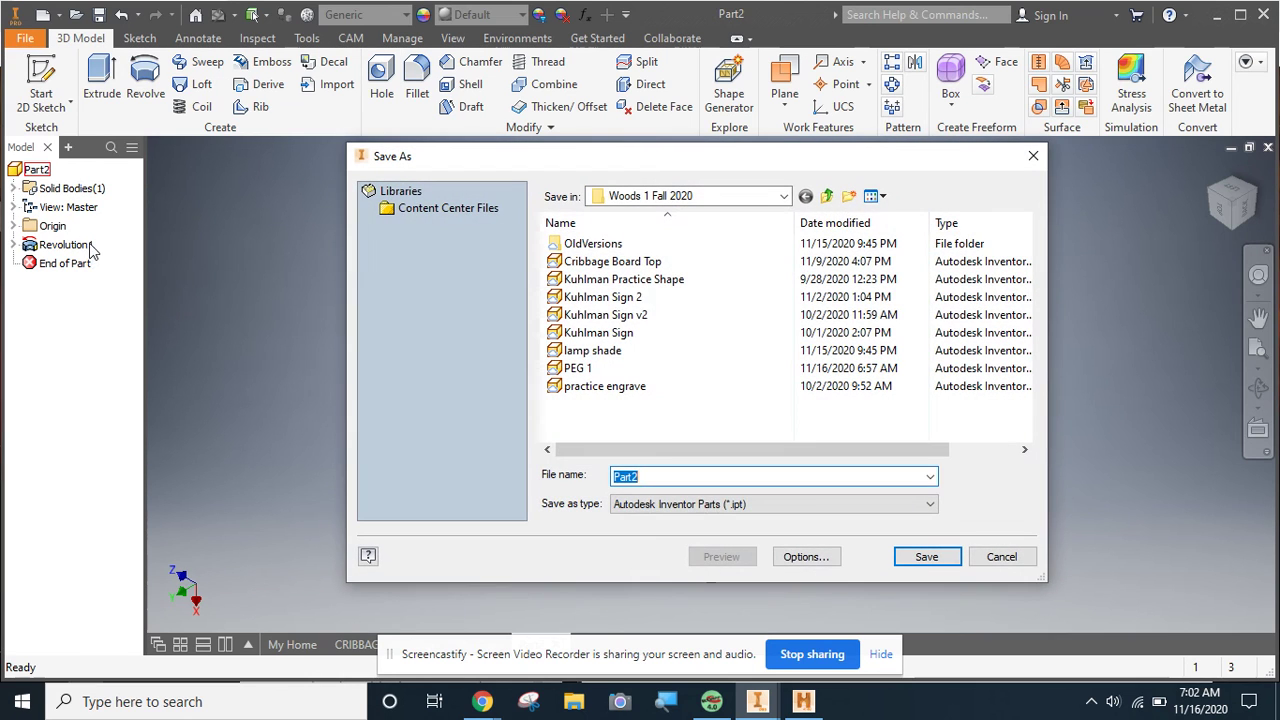
type("PE")
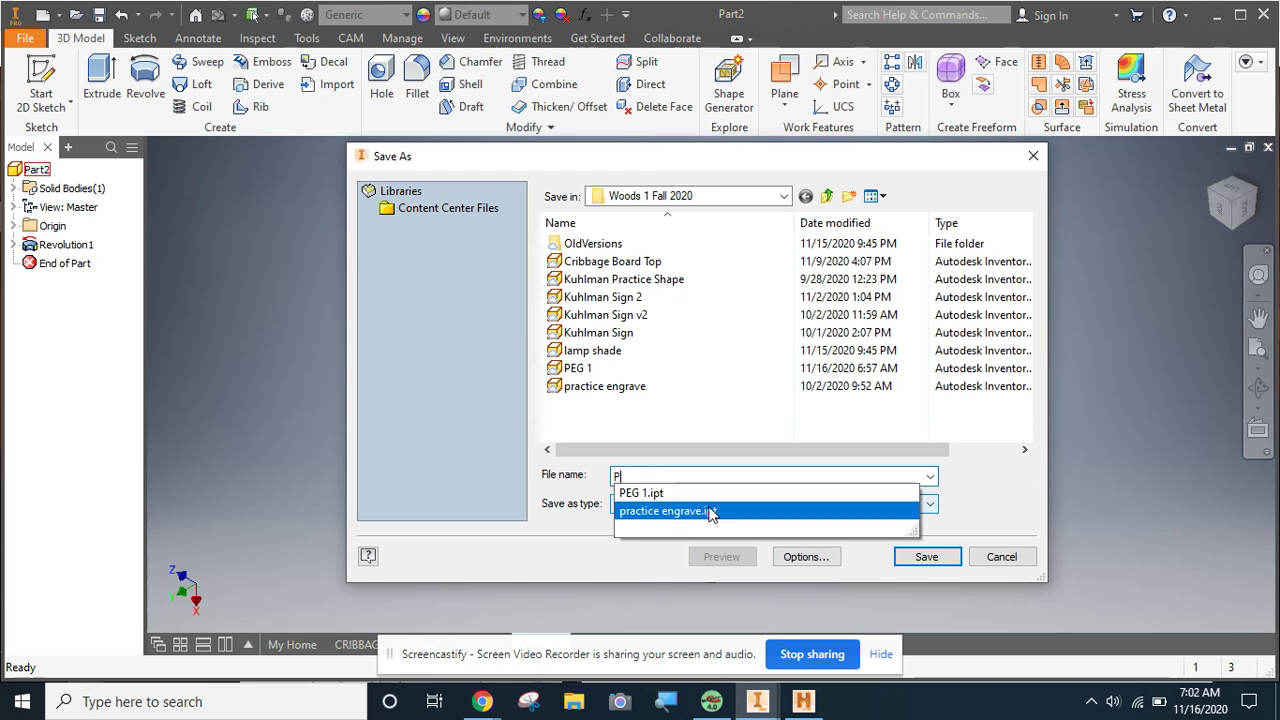
key("BackSpace")
key("BackSpace")
type("PEG")
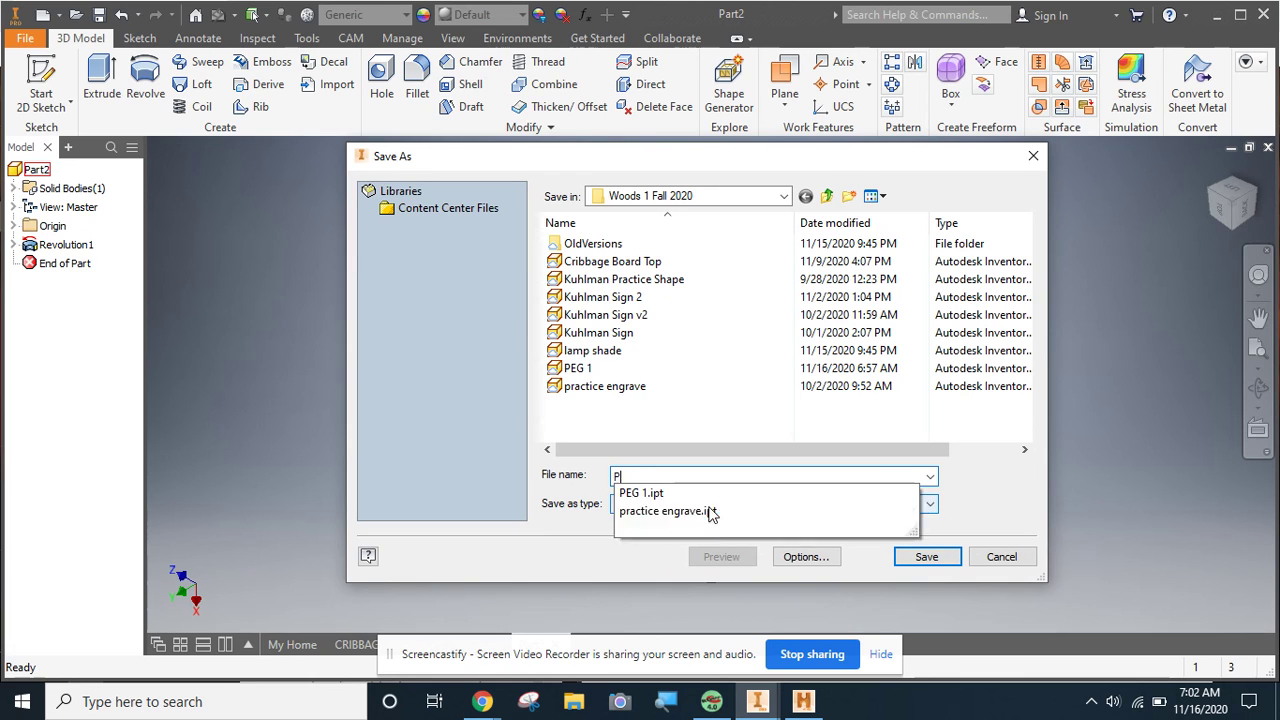
key("Return")
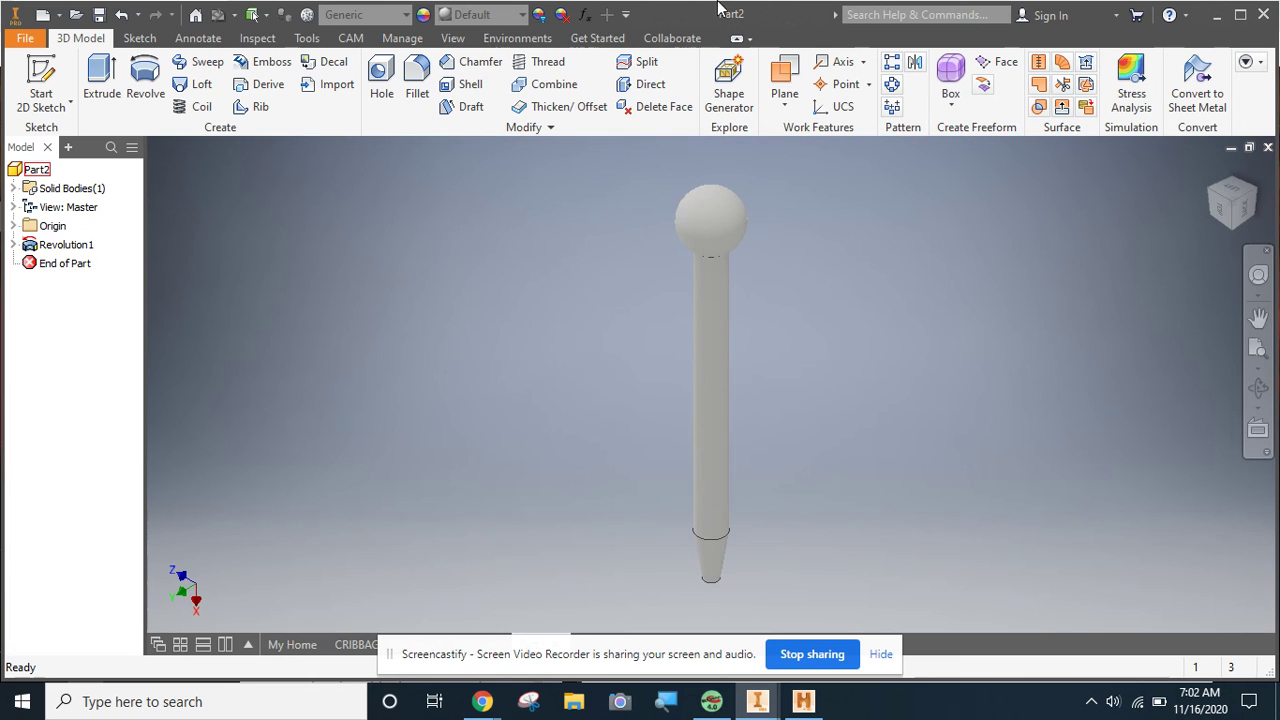